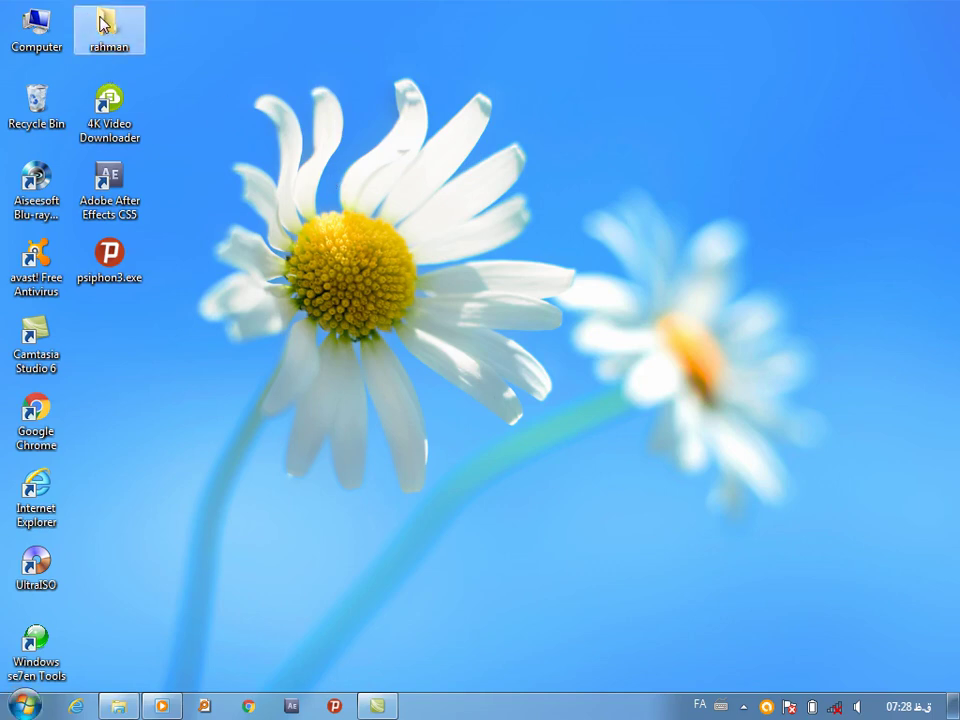
Open ttt from the rahman folder in Notepad, maximize it, and select 'dir' on the first line
{"action": "double_click", "coordinate": [105, 24]}
{"action": "double_click", "coordinate": [377, 276]}
{"action": "left_click", "coordinate": [500, 228]}
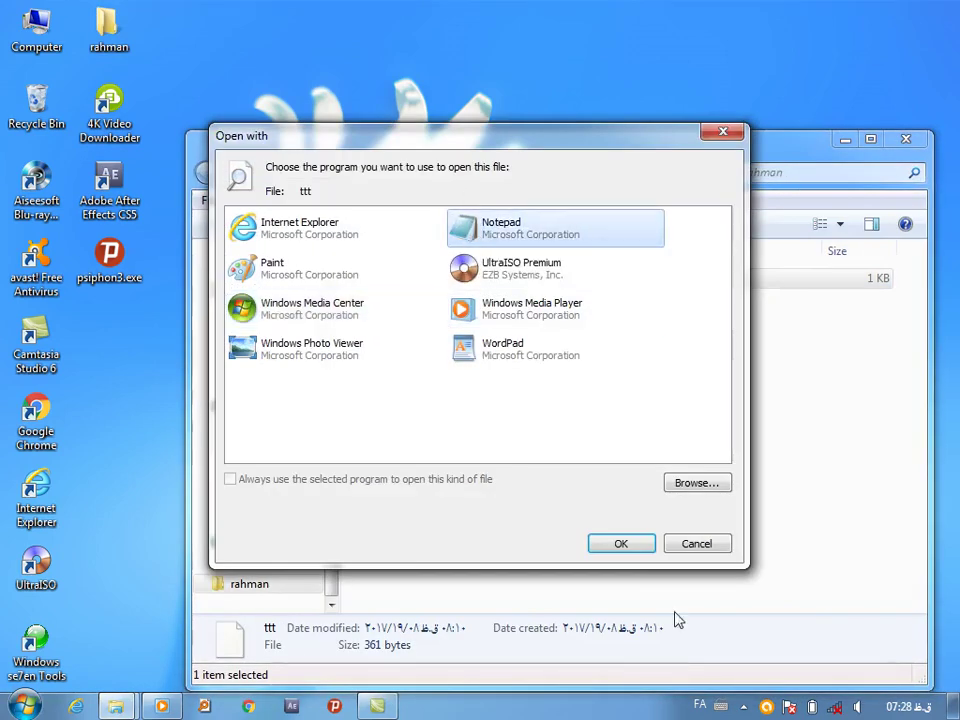
{"action": "left_click", "coordinate": [624, 545]}
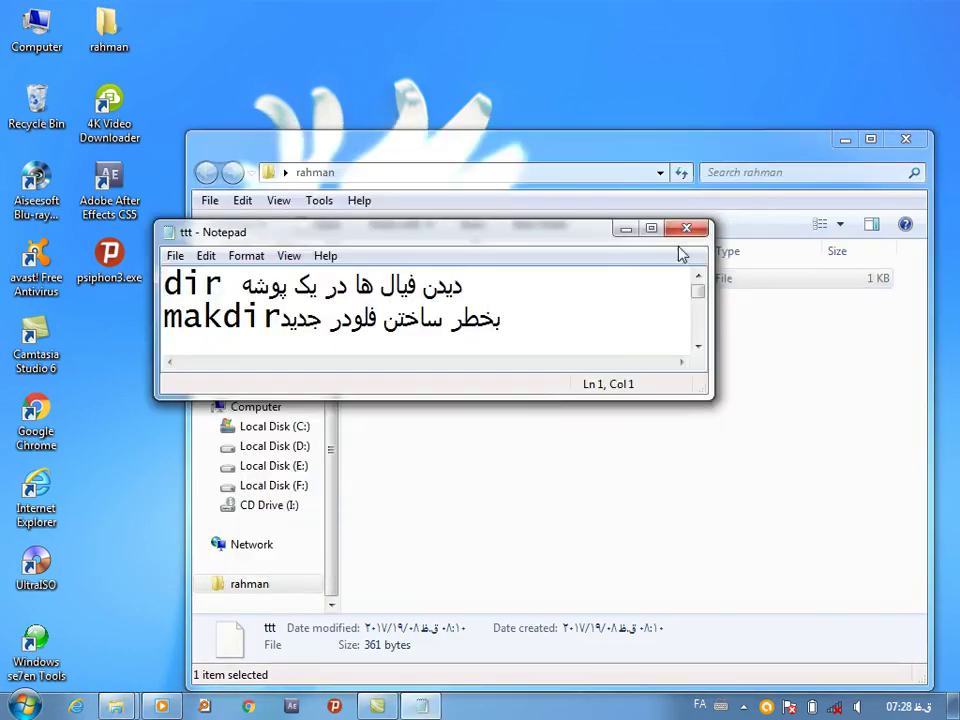
{"action": "left_click", "coordinate": [649, 227]}
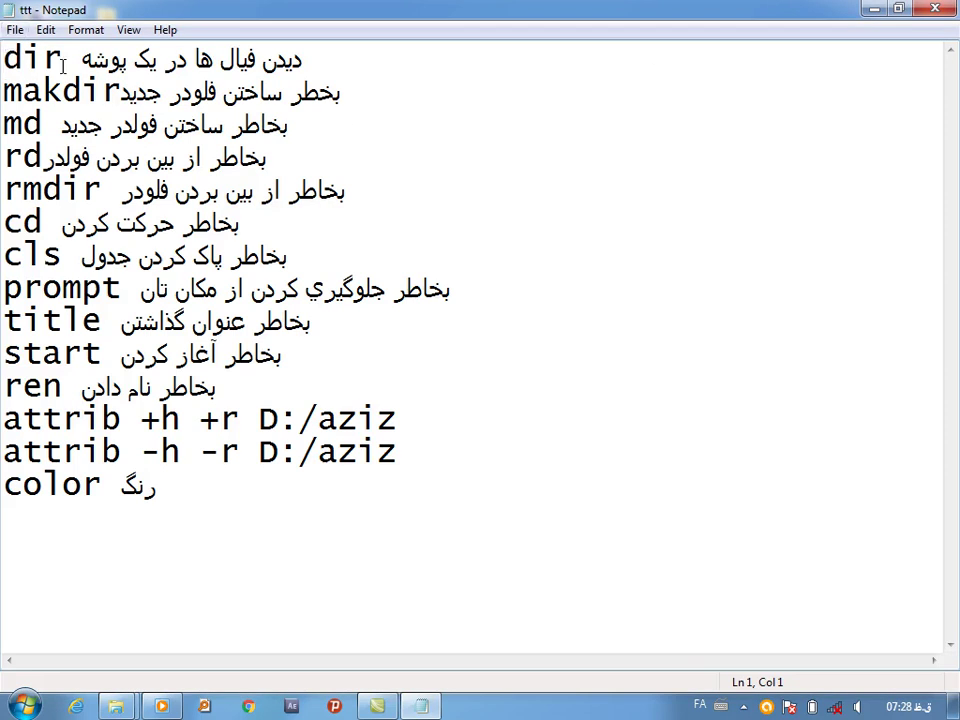
{"action": "left_click_drag", "start_coordinate": [63, 58], "coordinate": [2, 57]}
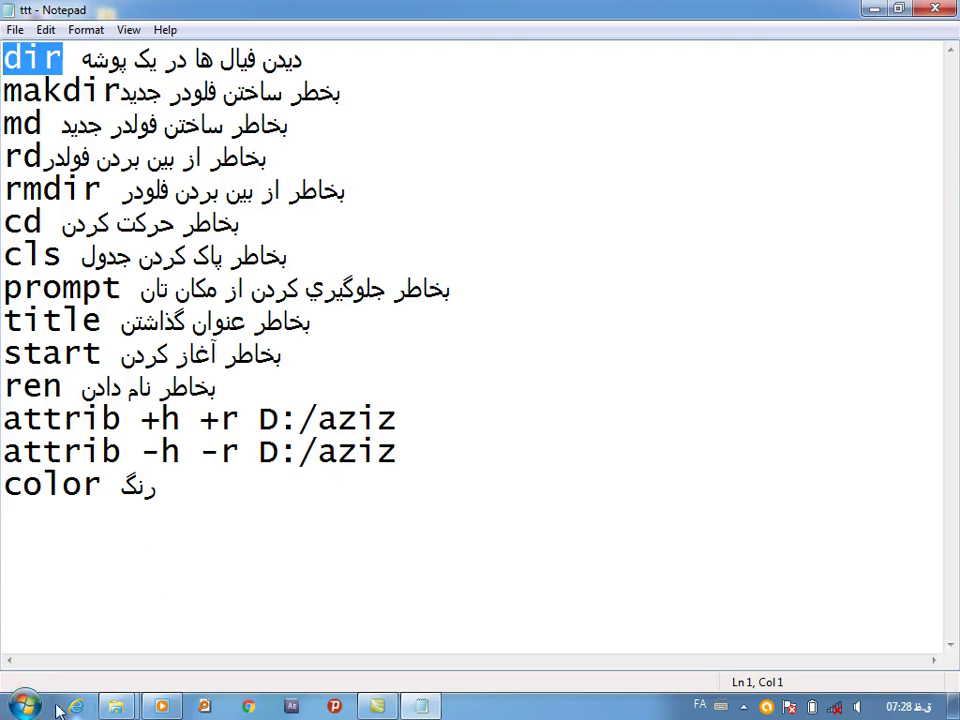
Launch cmd.exe from a Start menu search and position the console over Notepad
{"action": "left_click", "coordinate": [24, 706]}
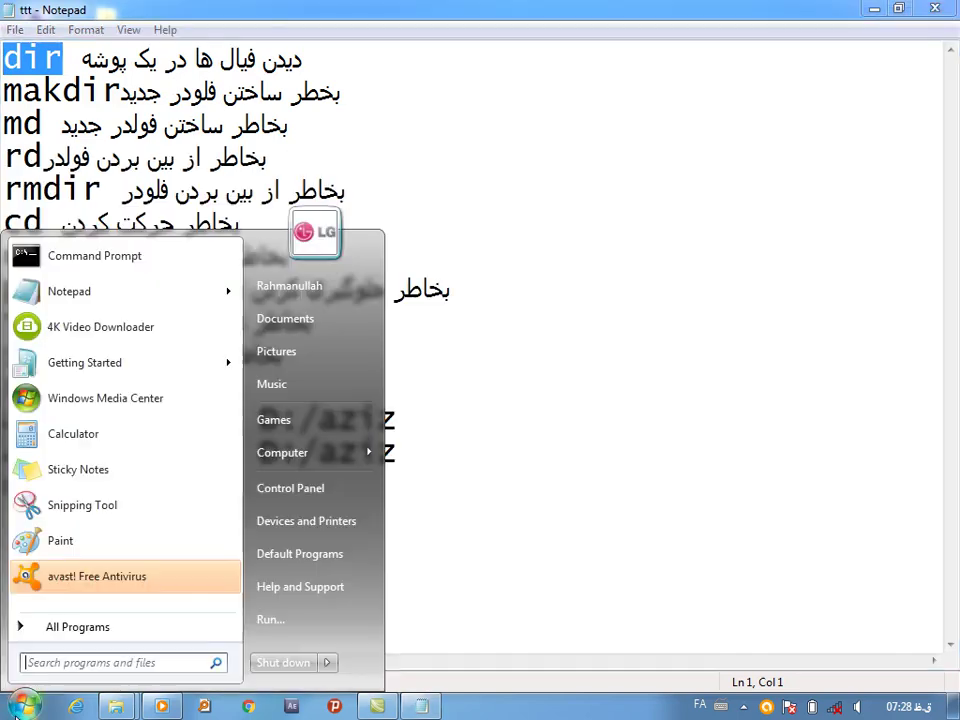
{"action": "left_click", "coordinate": [37, 662]}
{"action": "type", "text": "cmd"}
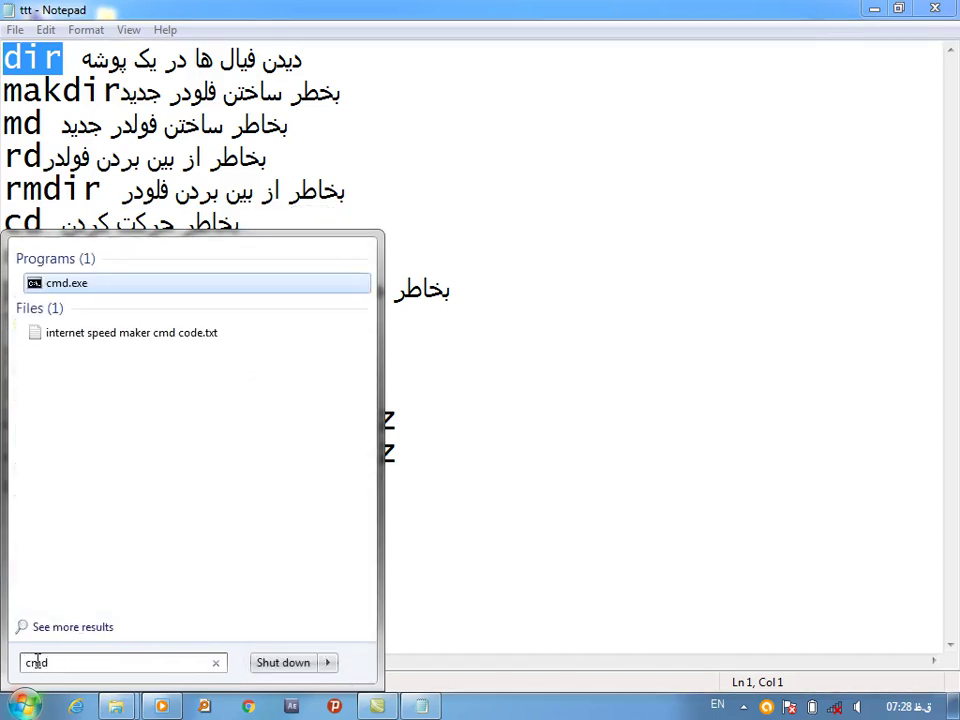
{"action": "key", "text": "Return"}
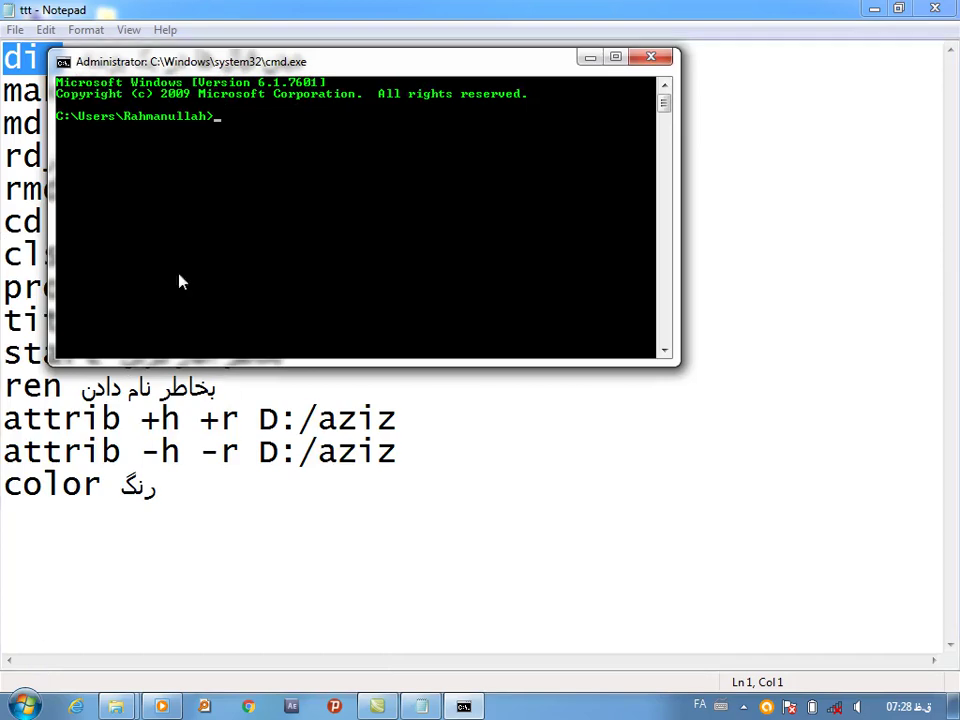
{"action": "left_click_drag", "start_coordinate": [272, 63], "coordinate": [465, 242]}
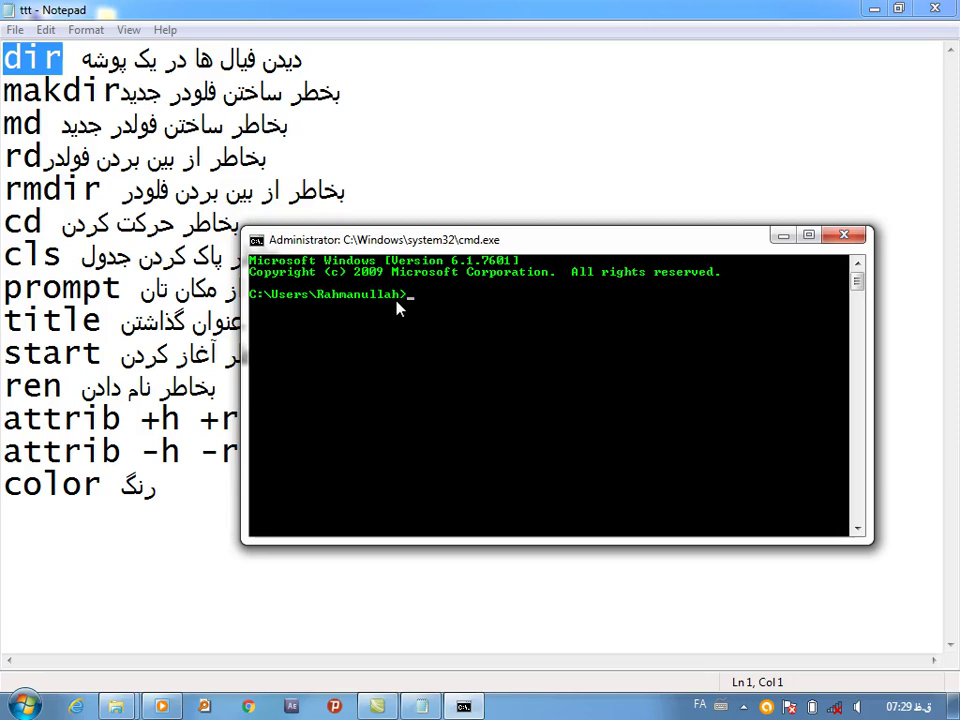
Switch input to English and change the working folder with cd desktop
{"action": "key", "text": "alt+shift"}
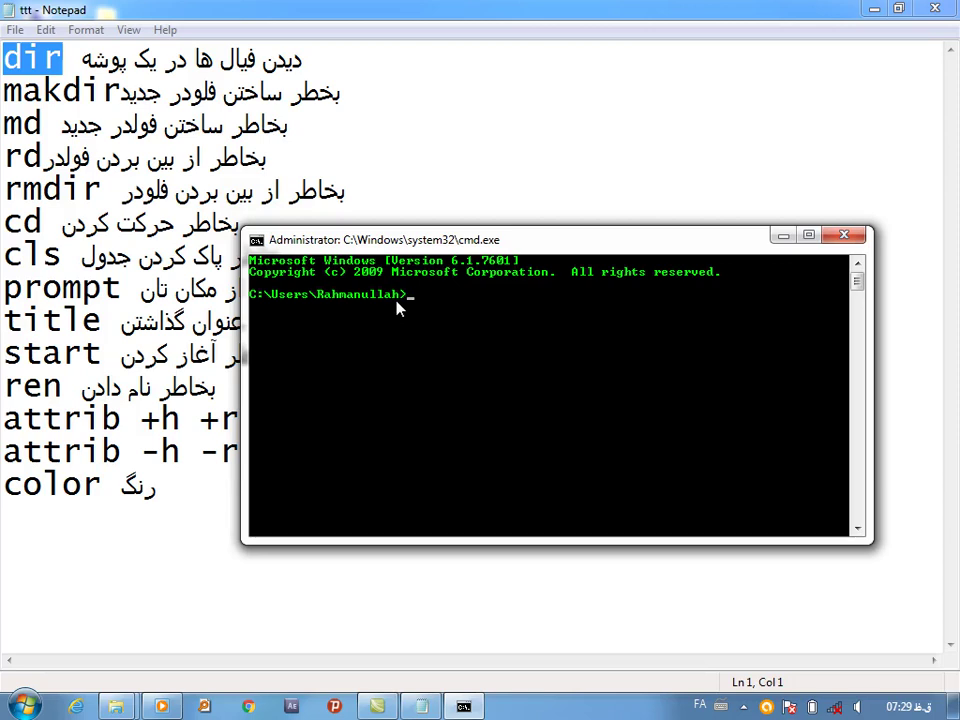
{"action": "type", "text": "cd"}
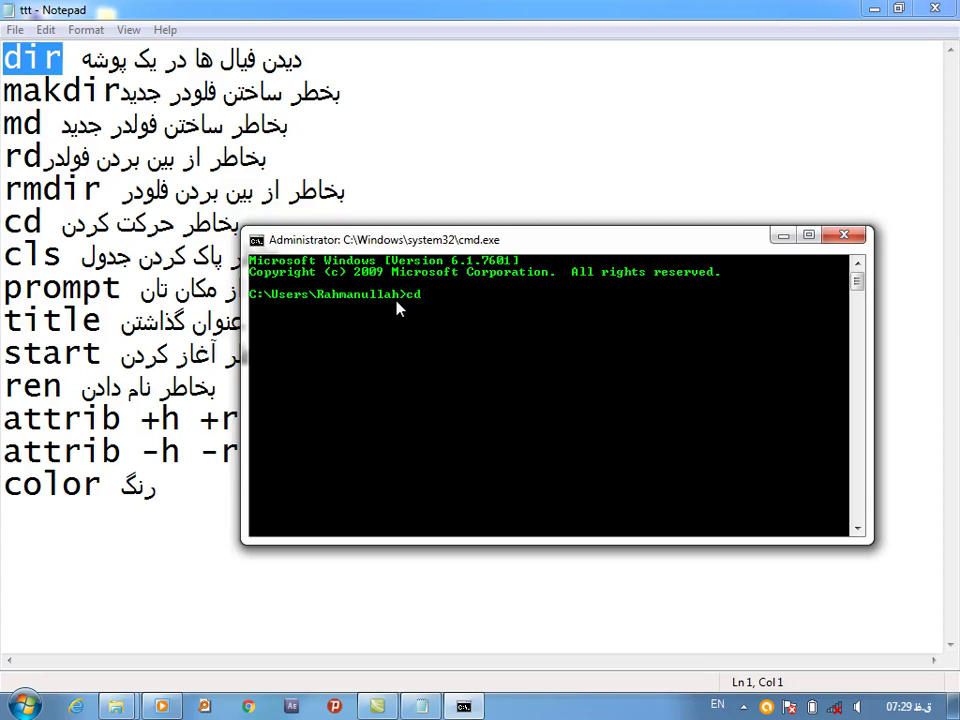
{"action": "type", "text": " desktop"}
{"action": "key", "text": "Return"}
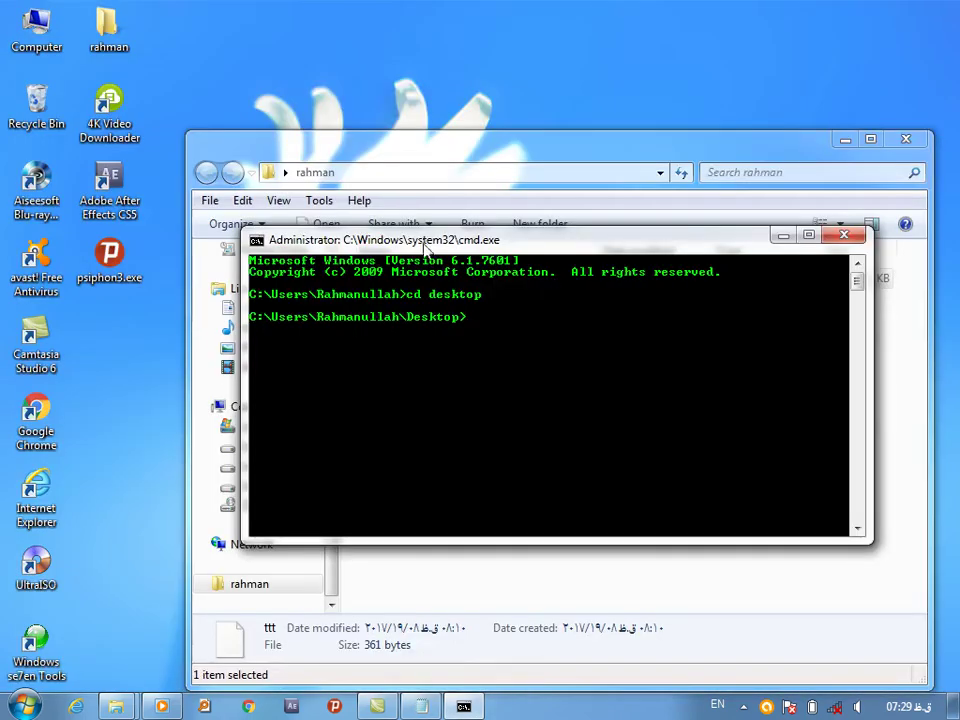
{"action": "left_click_drag", "start_coordinate": [407, 236], "coordinate": [474, 97]}
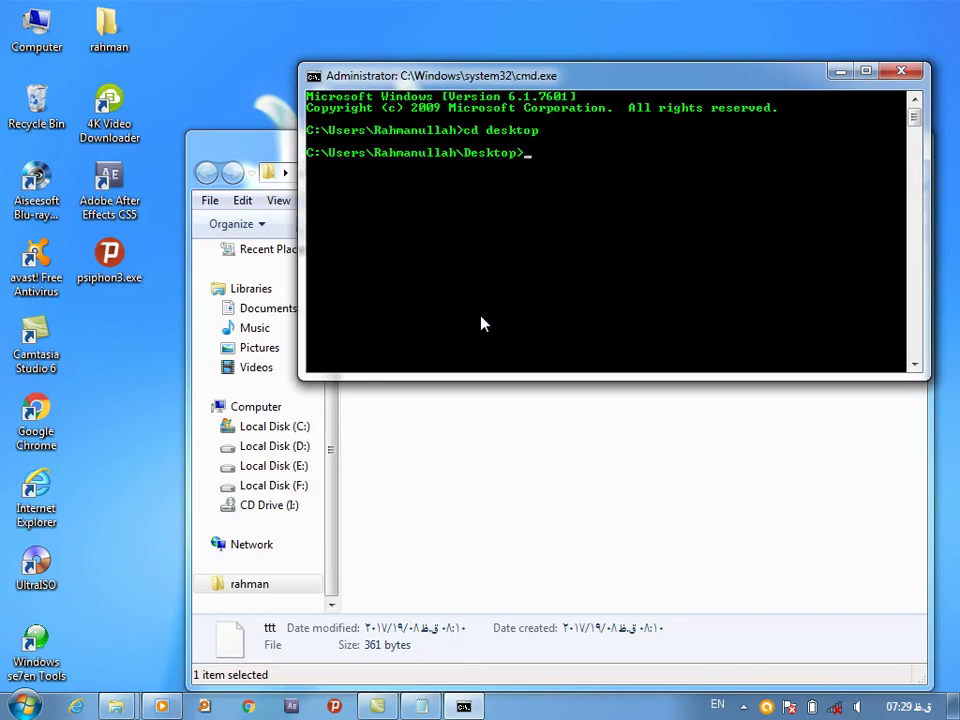
Create ahmad with md and shrif with mkdir, then list the Desktop with dir
{"action": "type", "text": "md ahmad"}
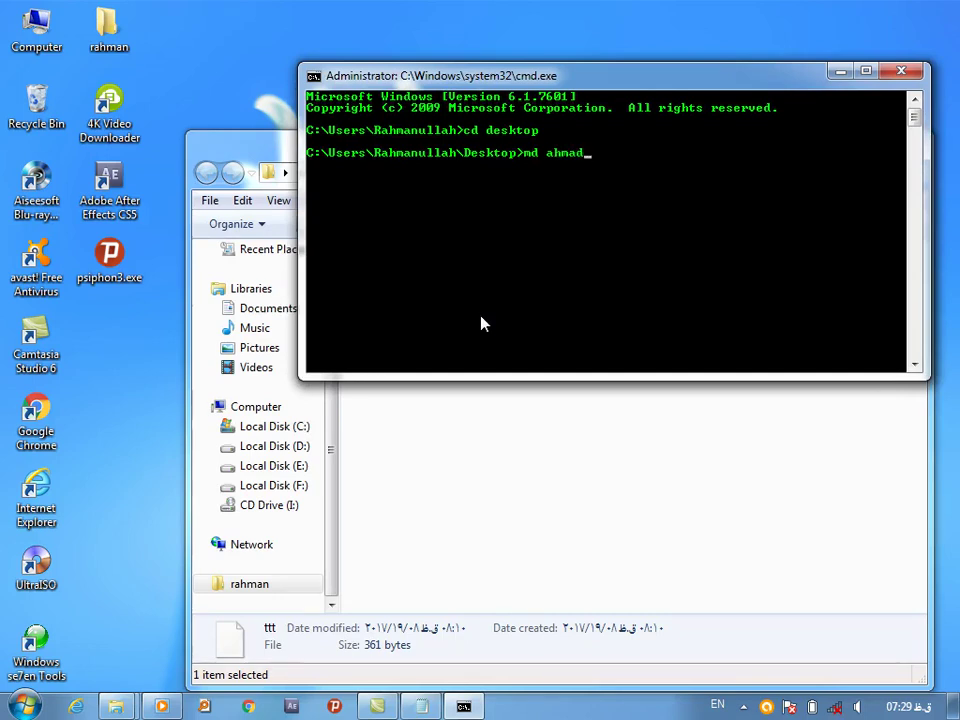
{"action": "key", "text": "Return"}
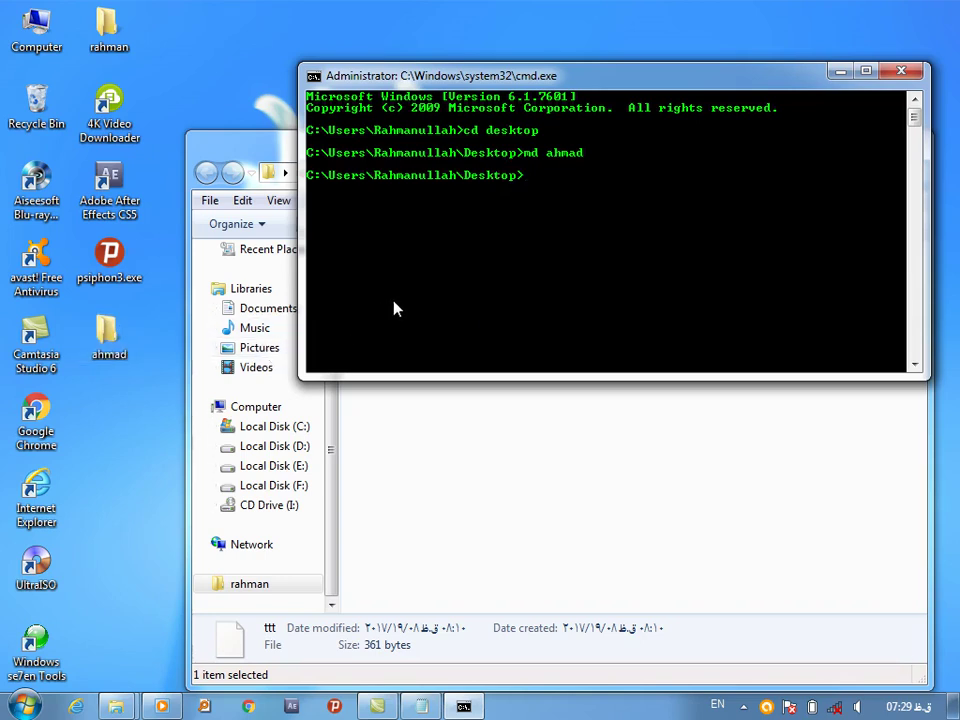
{"action": "type", "text": "mkdir shrif"}
{"action": "key", "text": "Return"}
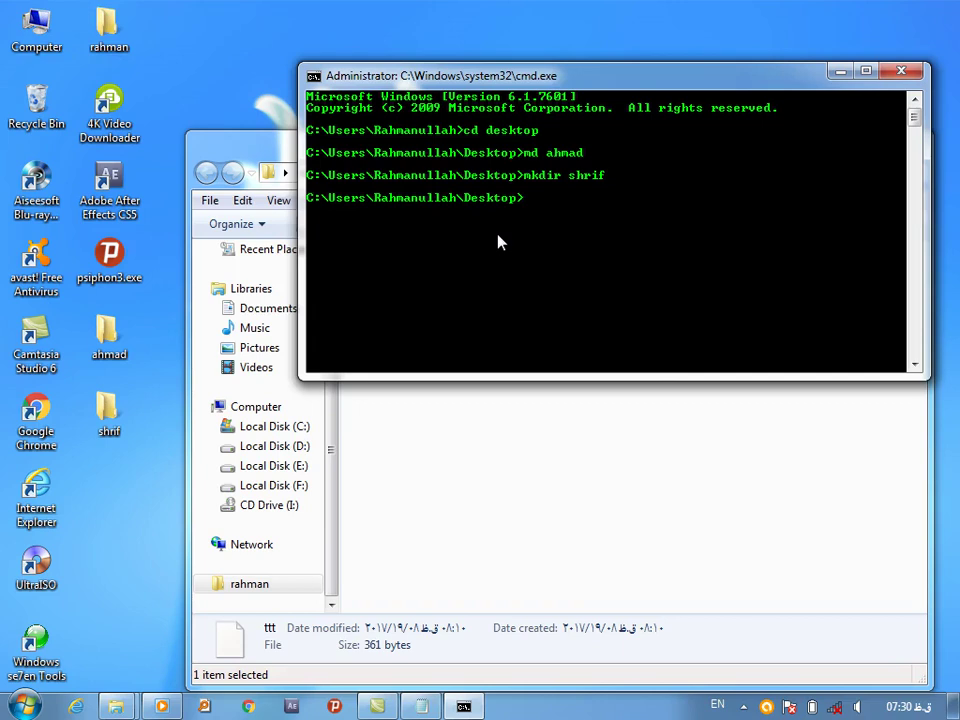
{"action": "type", "text": "dir"}
{"action": "key", "text": "Return"}
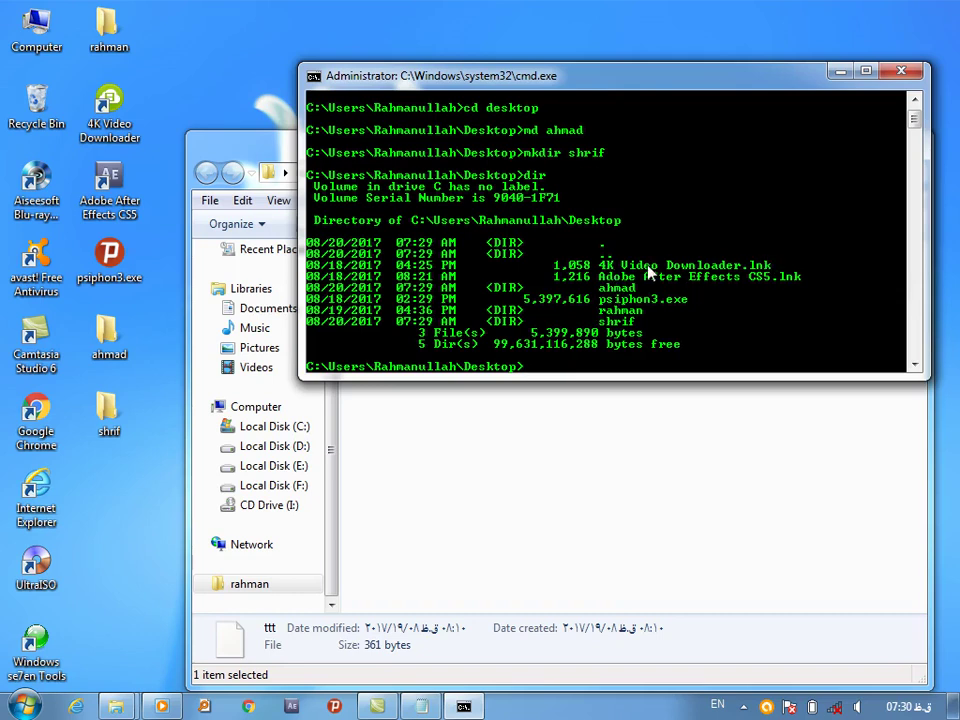
Point out the 4K Video Downloader and Adobe After Effects CS5 shortcuts in the dir listing
{"action": "left_click", "coordinate": [110, 112]}
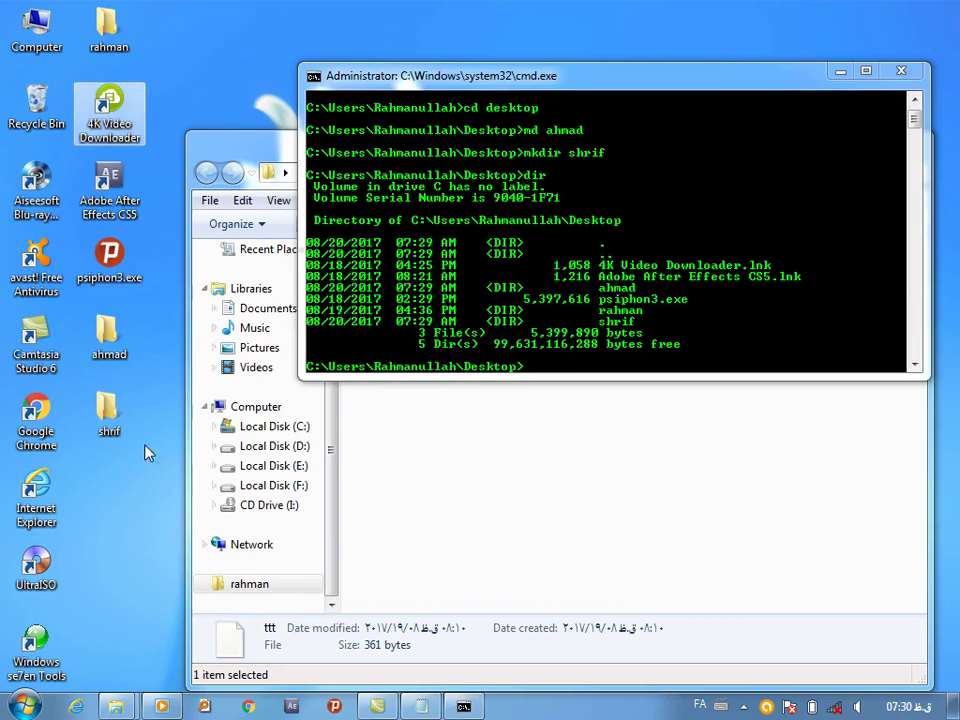
{"action": "left_click", "coordinate": [115, 218]}
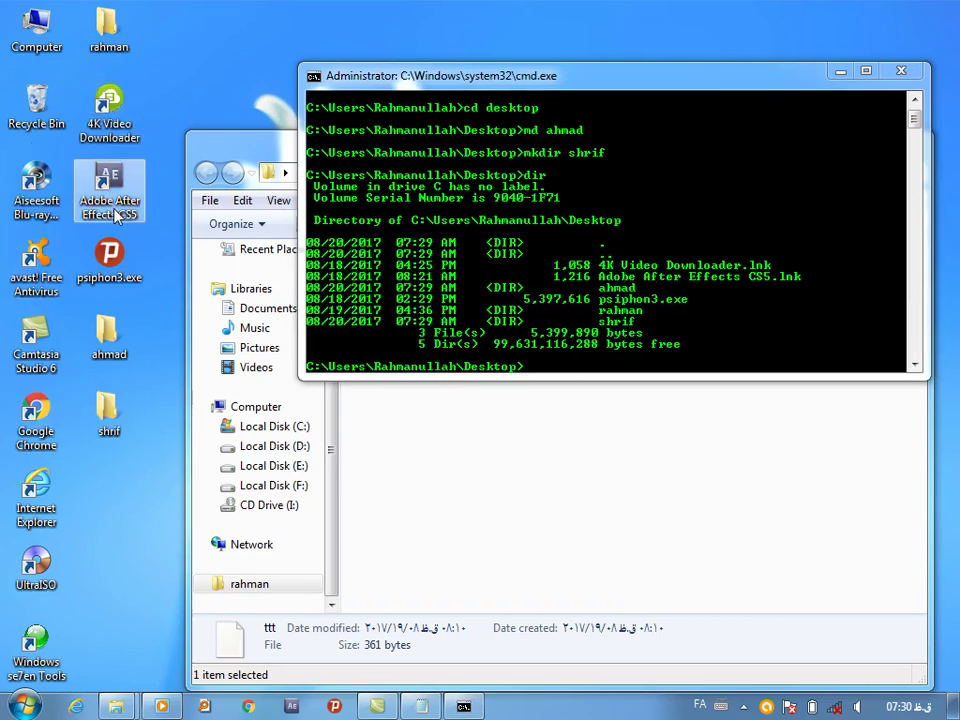
{"action": "left_click", "coordinate": [615, 302]}
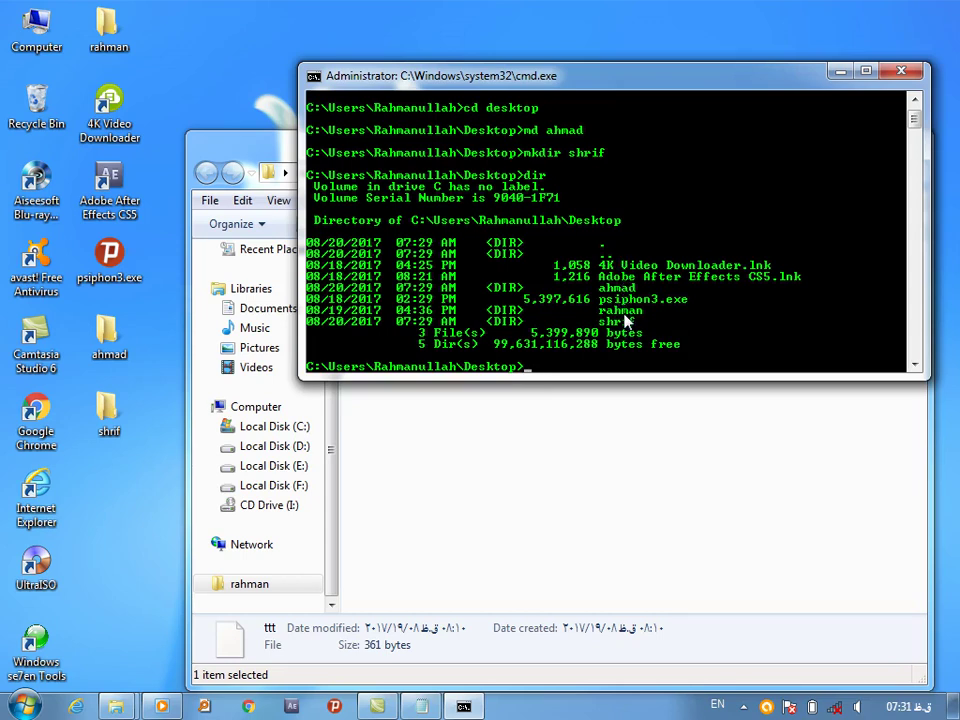
{"action": "type", "text": "cd"}
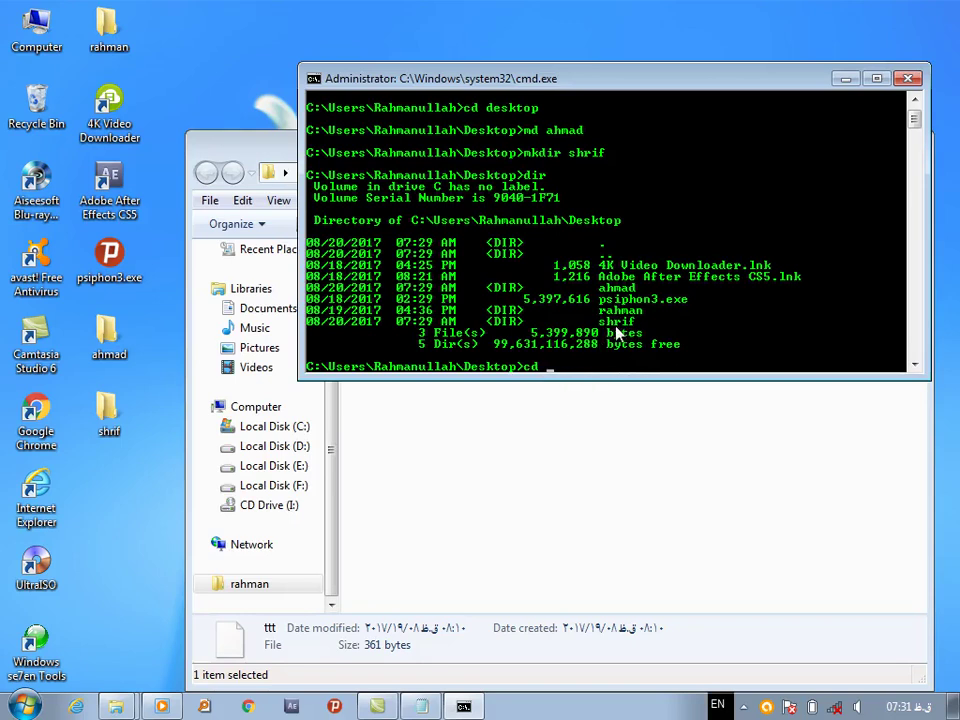
Change into the shrif folder after the misspelled cd sharif fails
{"action": "type", "text": "sharif"}
{"action": "key", "text": "Return"}
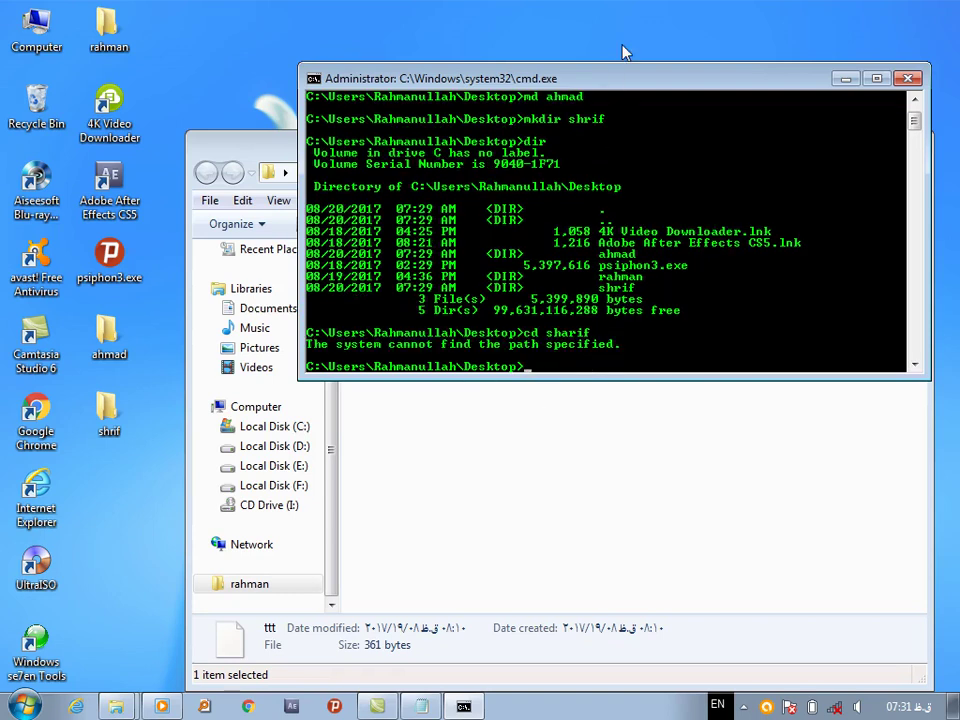
{"action": "left_click_drag", "start_coordinate": [612, 86], "coordinate": [476, 77]}
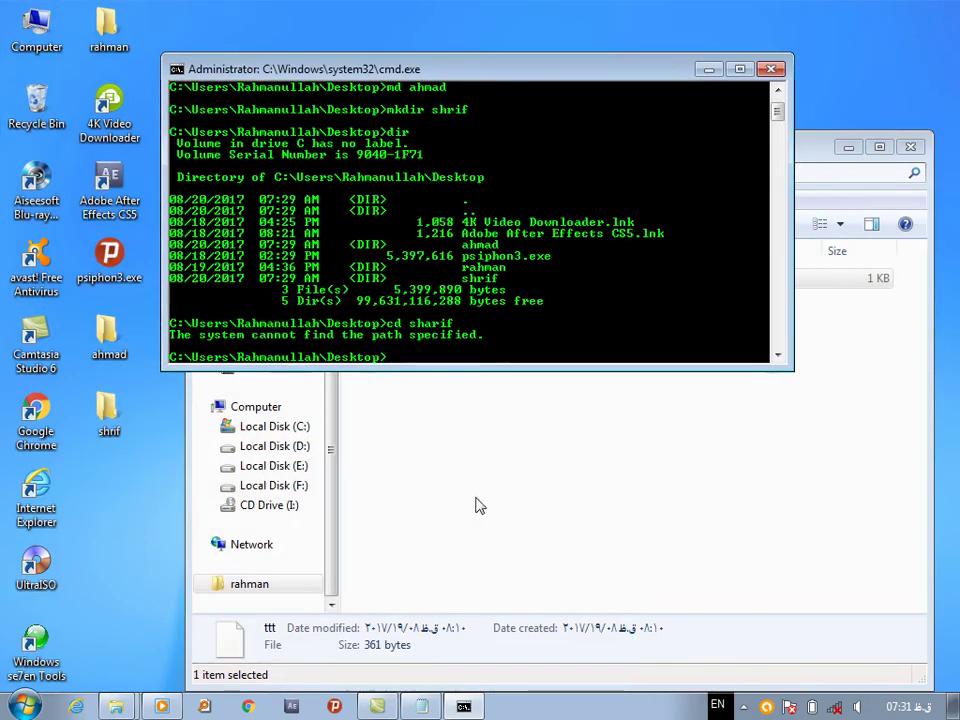
{"action": "type", "text": "cd shrif"}
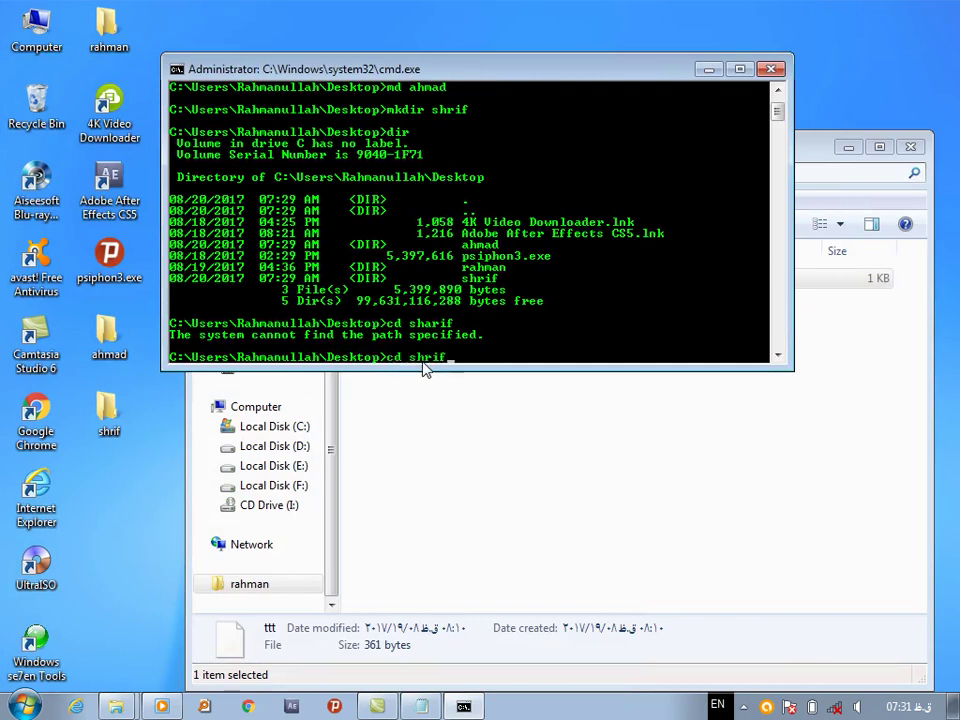
{"action": "key", "text": "Return"}
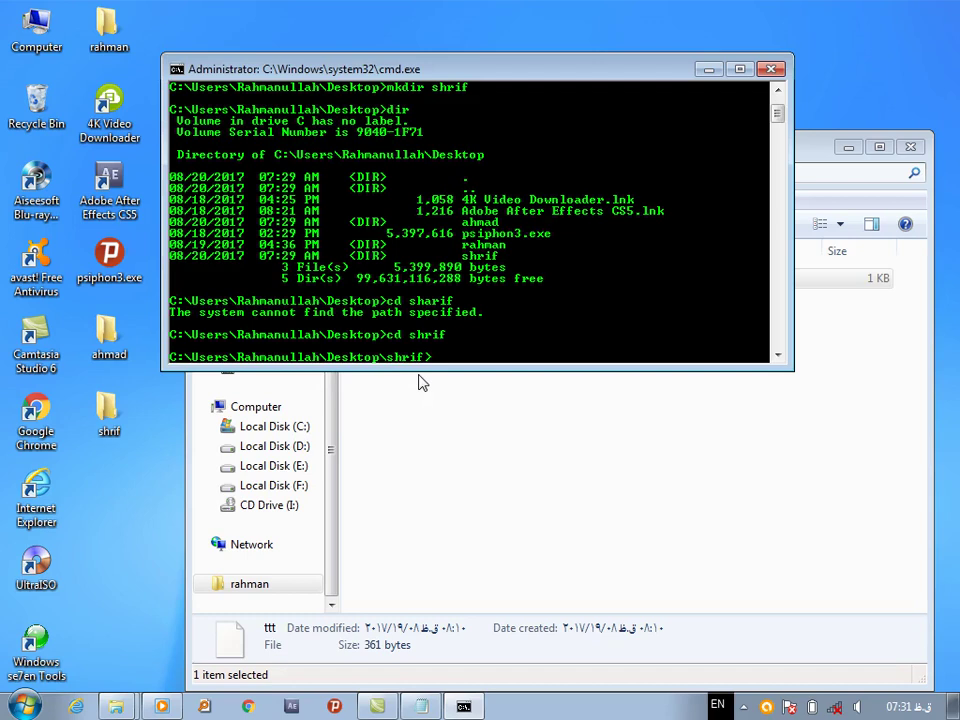
Try md ahmad\/rahman/ssss/fff/aaaa, which returns a syntax error
{"action": "type", "text": "md"}
{"action": "type", "text": " ahmad"}
{"action": "type", "text": "\\"}
{"action": "type", "text": "/"}
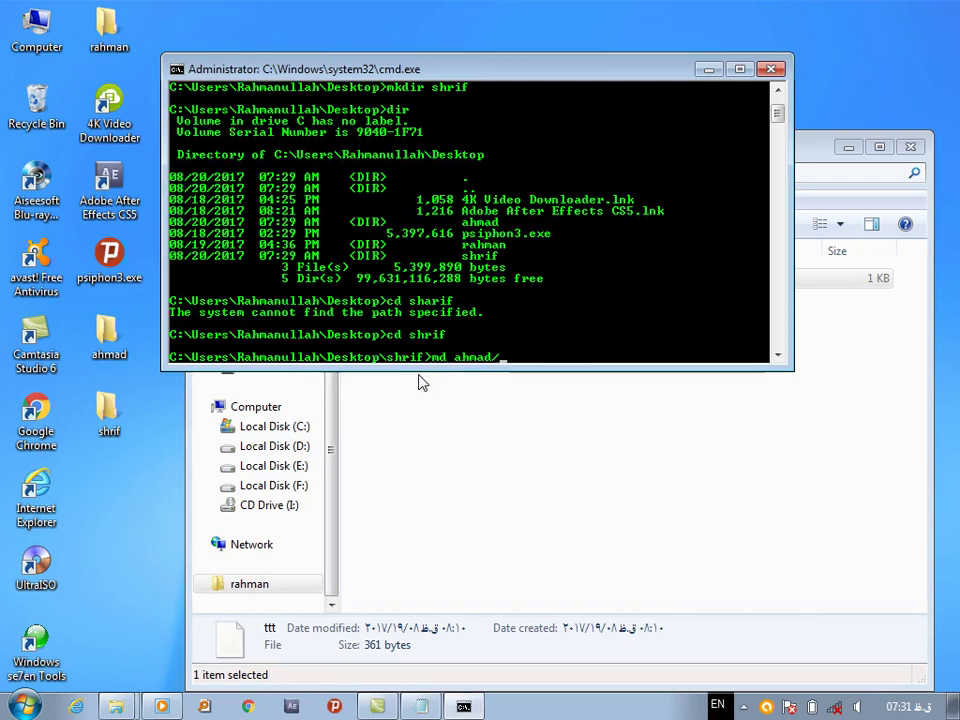
{"action": "type", "text": "rahman/ssss/"}
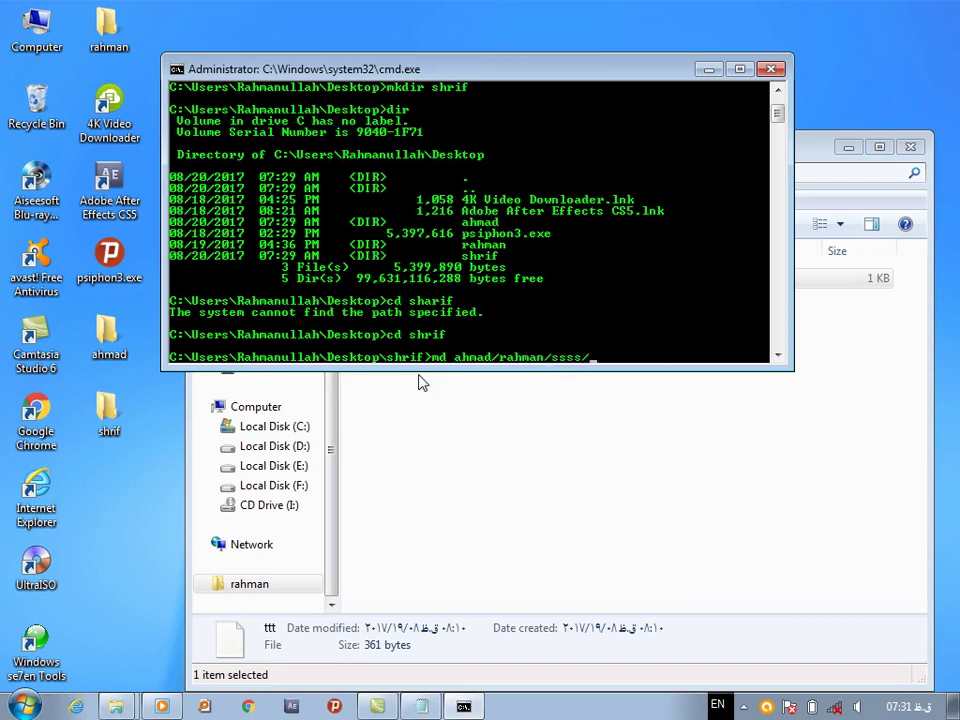
{"action": "type", "text": "fff/aaaa"}
{"action": "key", "text": "Return"}
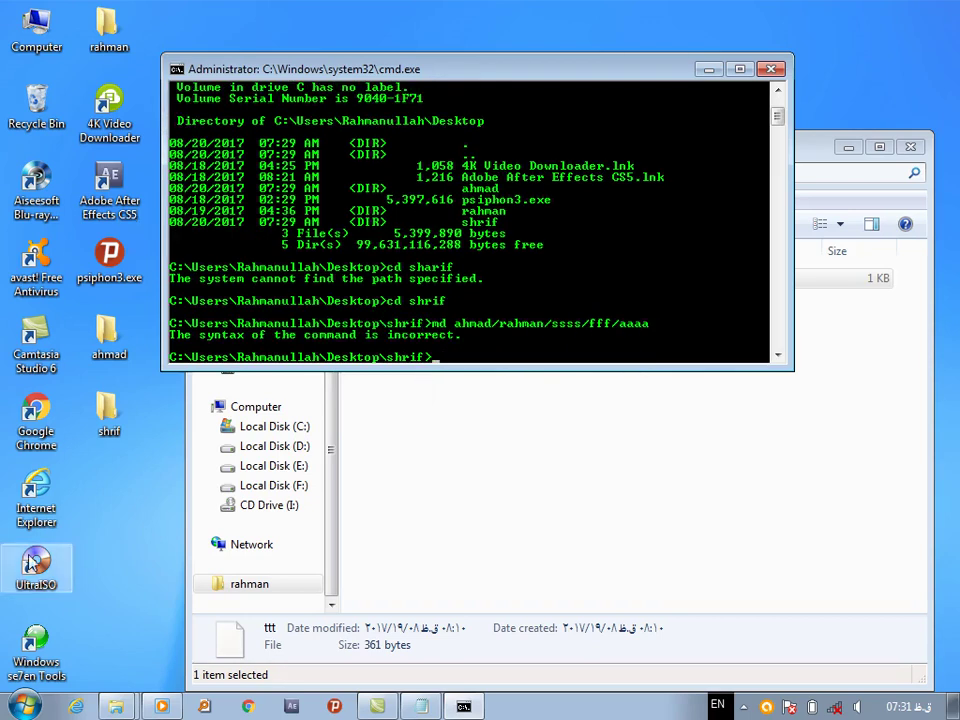
{"action": "left_click", "coordinate": [107, 418]}
Open the shrif and rahman folders from the desktop to check their contents, then close them
{"action": "double_click", "coordinate": [107, 418]}
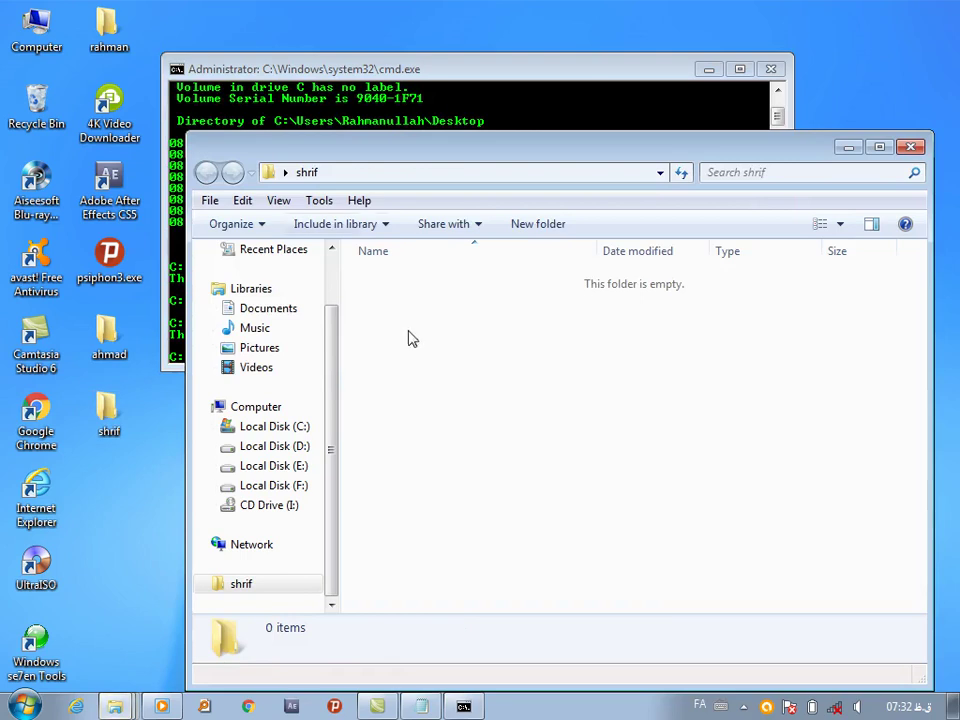
{"action": "left_click_drag", "start_coordinate": [802, 158], "coordinate": [625, 80]}
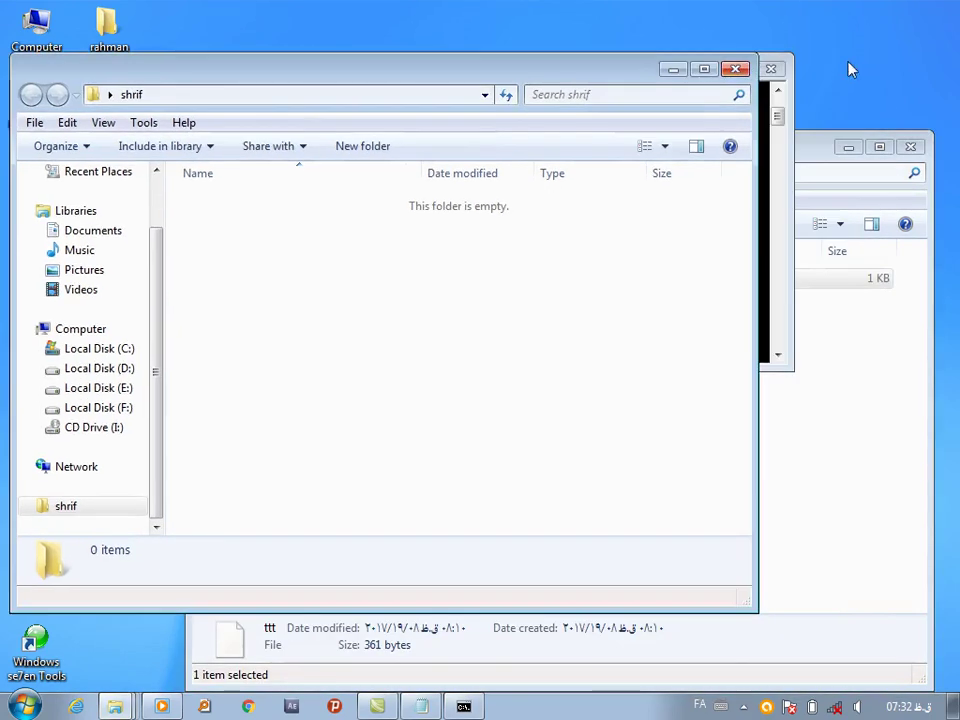
{"action": "left_click", "coordinate": [735, 69]}
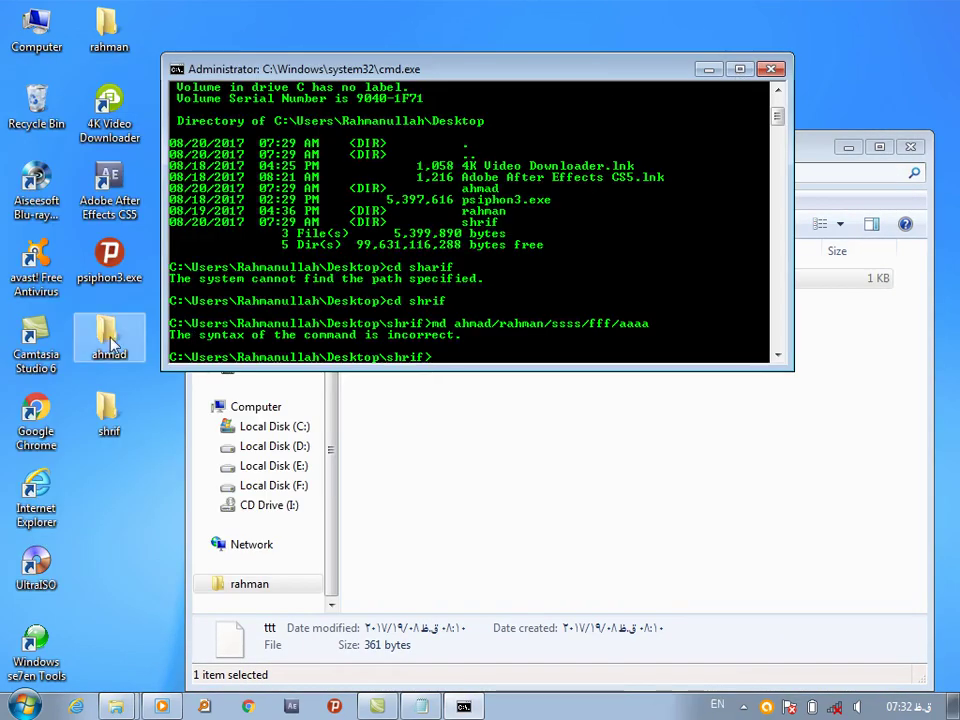
{"action": "double_click", "coordinate": [110, 47]}
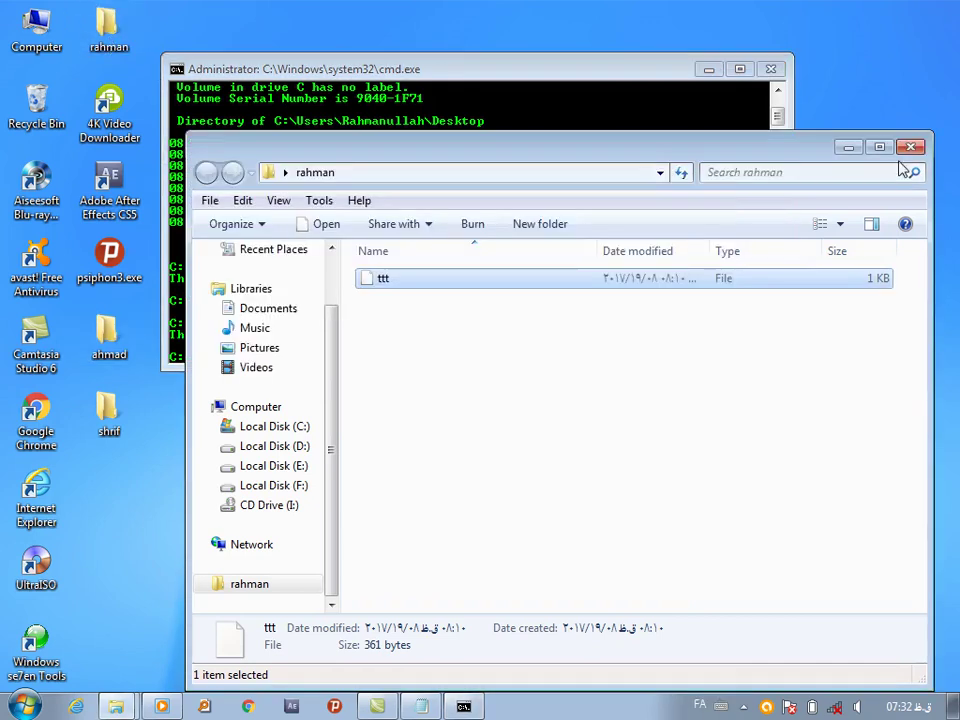
{"action": "left_click", "coordinate": [928, 146]}
Reopen shrif, refresh the desktop twice, close the window, and enter md rahman
{"action": "double_click", "coordinate": [109, 410]}
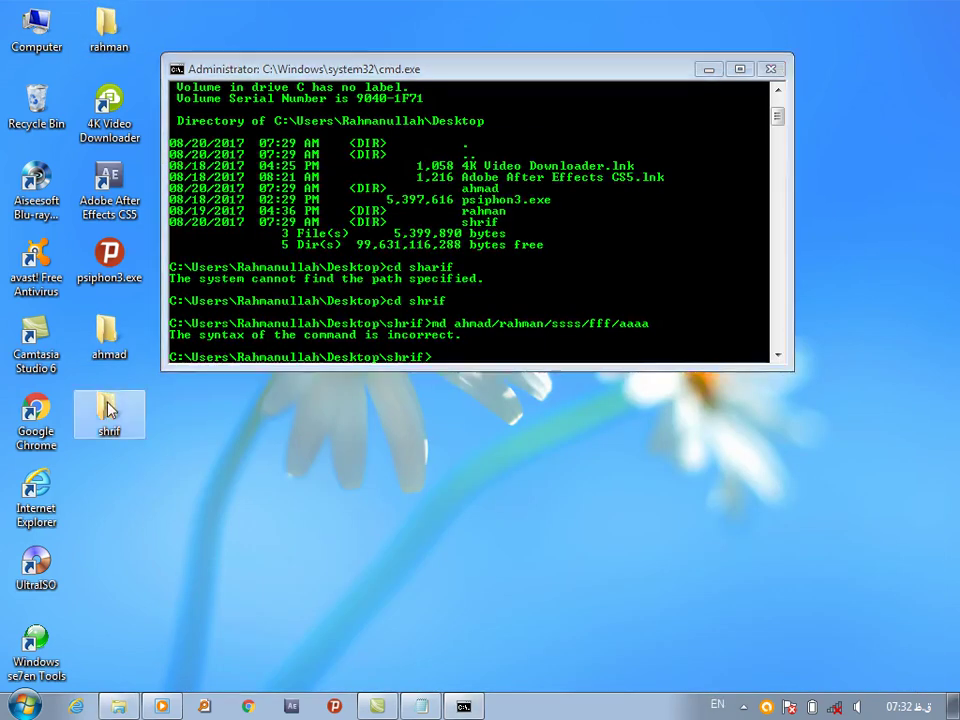
{"action": "right_click", "coordinate": [397, 372]}
{"action": "left_click", "coordinate": [476, 452]}
{"action": "right_click", "coordinate": [349, 342]}
{"action": "left_click", "coordinate": [410, 414]}
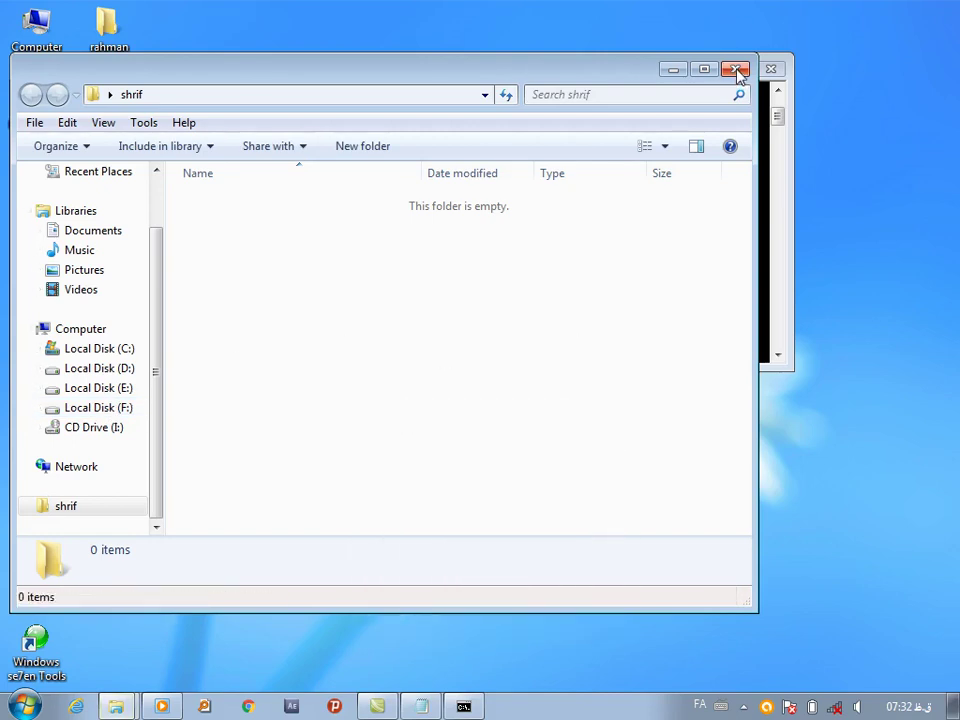
{"action": "left_click", "coordinate": [737, 69]}
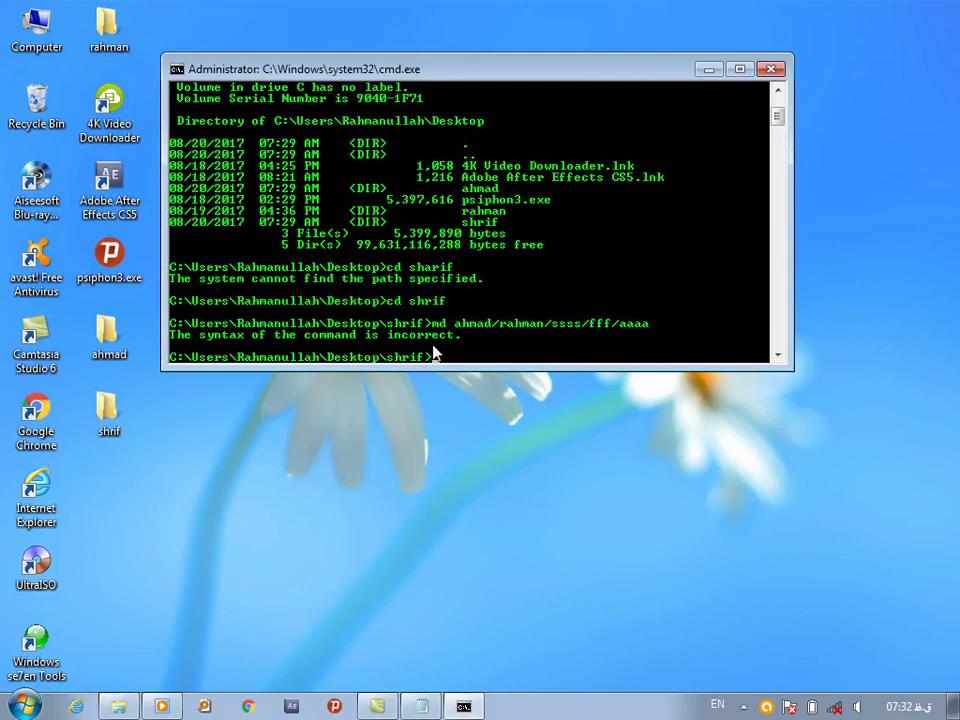
{"action": "type", "text": "md rahman"}
Create the rahman folder, confirm it inside shrif, and move into it with cd rahman
{"action": "key", "text": "Return"}
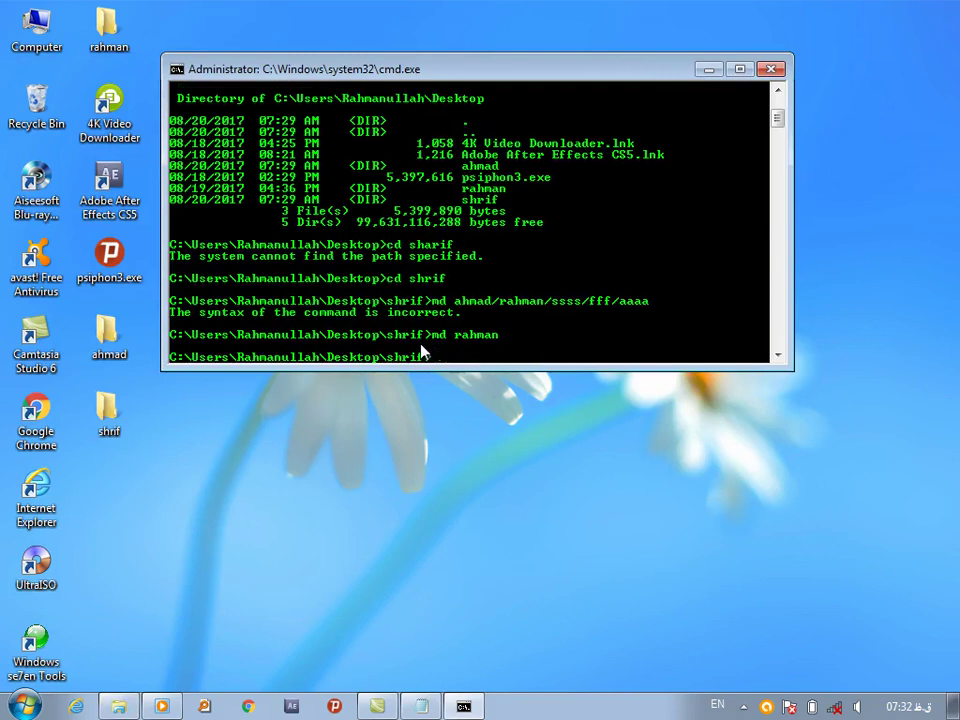
{"action": "double_click", "coordinate": [120, 418]}
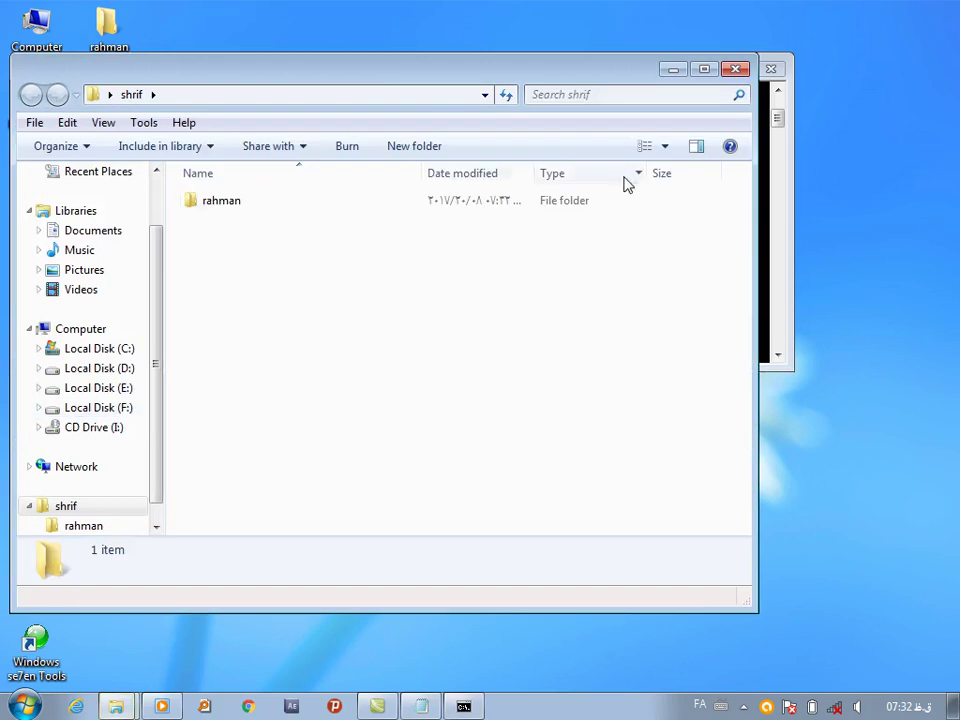
{"action": "left_click", "coordinate": [736, 69]}
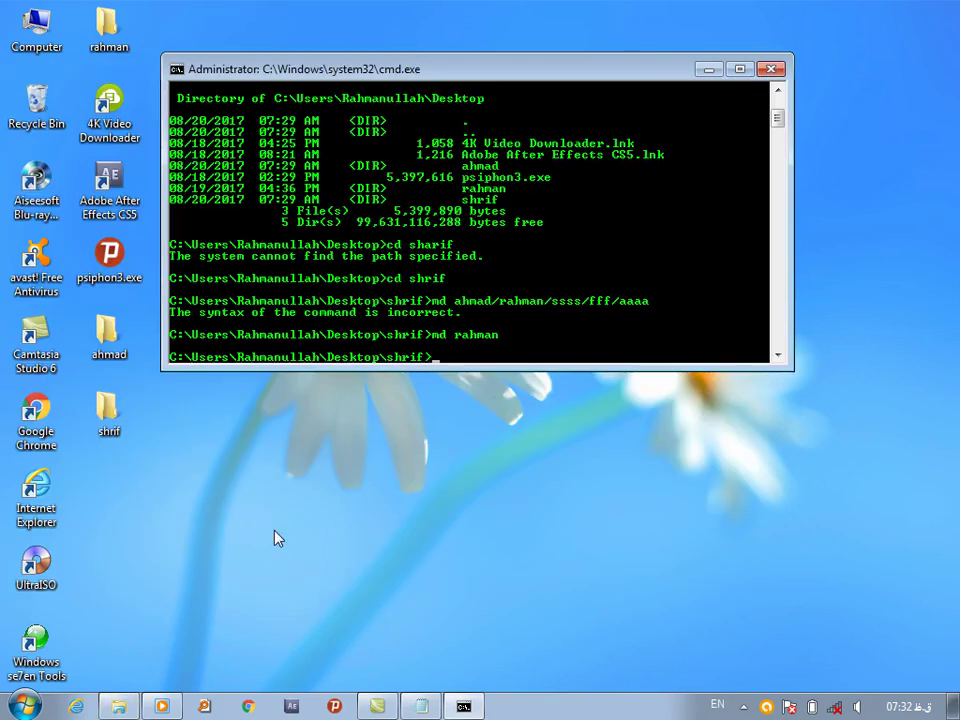
{"action": "type", "text": "cd rahman"}
{"action": "key", "text": "Return"}
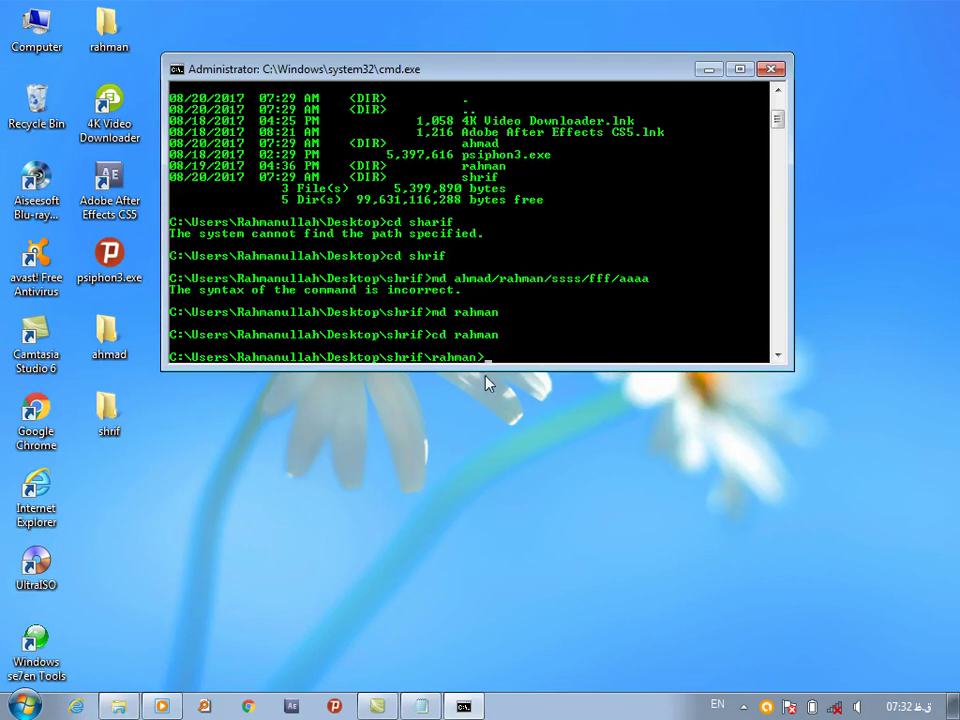
Try mkdir rrrr/ssss (syntax error), then create rrrr\ssss with a backslash, checking in Explorer
{"action": "type", "text": "mkdir rrrr/"}
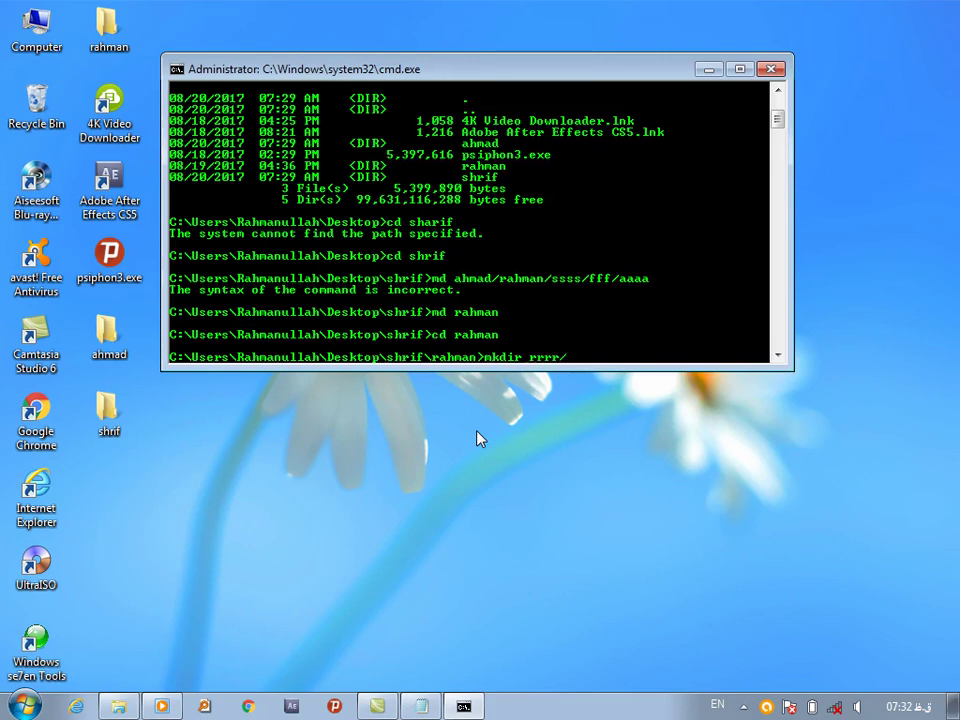
{"action": "type", "text": "ssss"}
{"action": "key", "text": "Return"}
{"action": "double_click", "coordinate": [108, 412]}
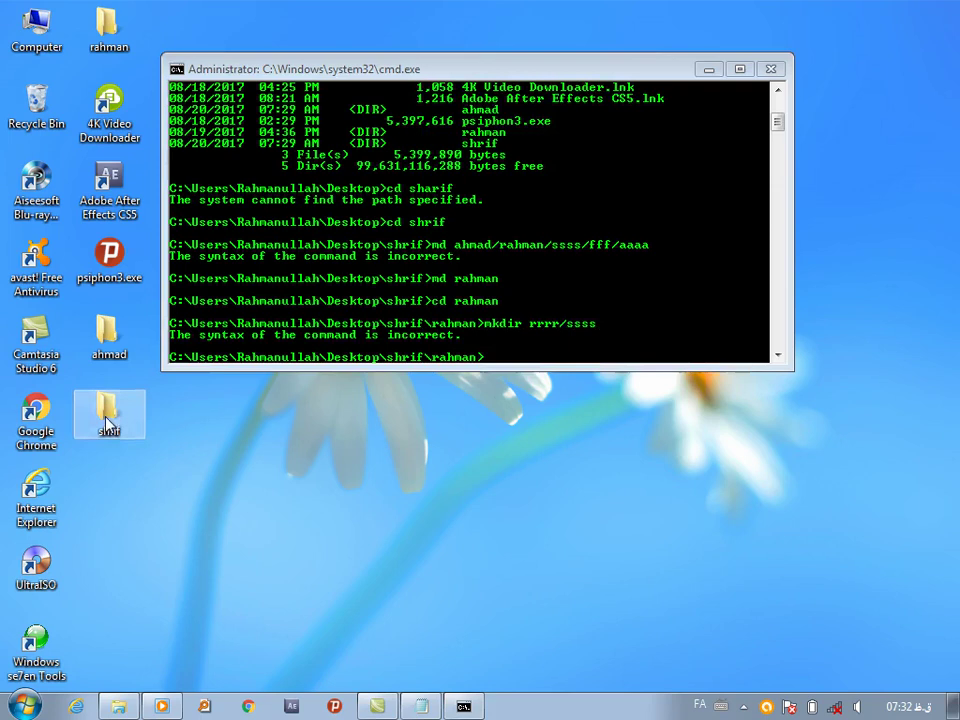
{"action": "left_click", "coordinate": [253, 203]}
{"action": "double_click", "coordinate": [253, 203]}
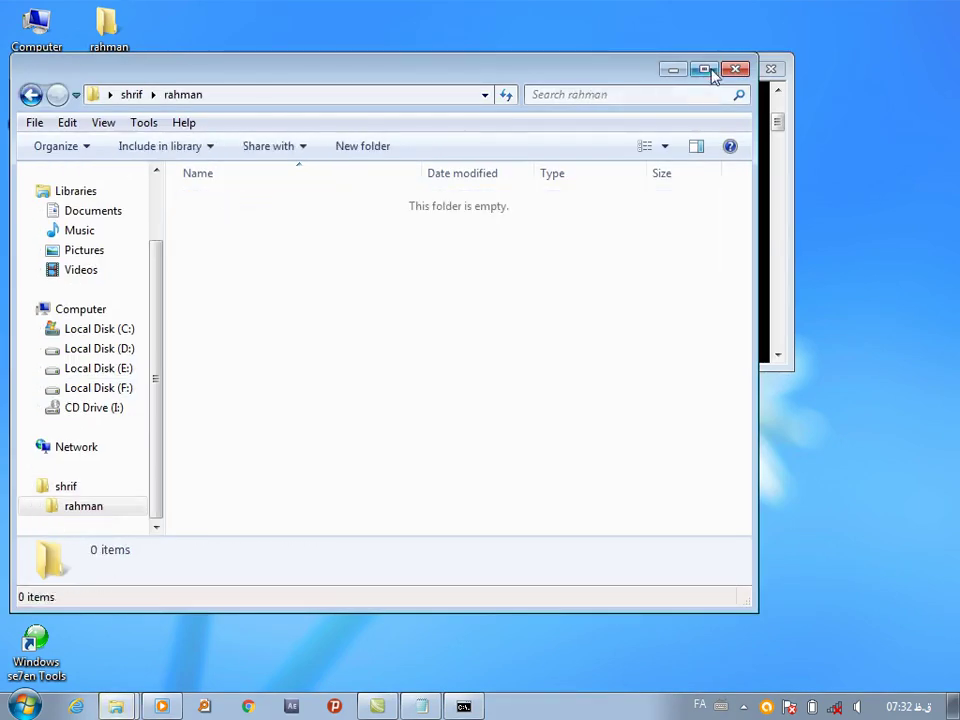
{"action": "left_click", "coordinate": [736, 69]}
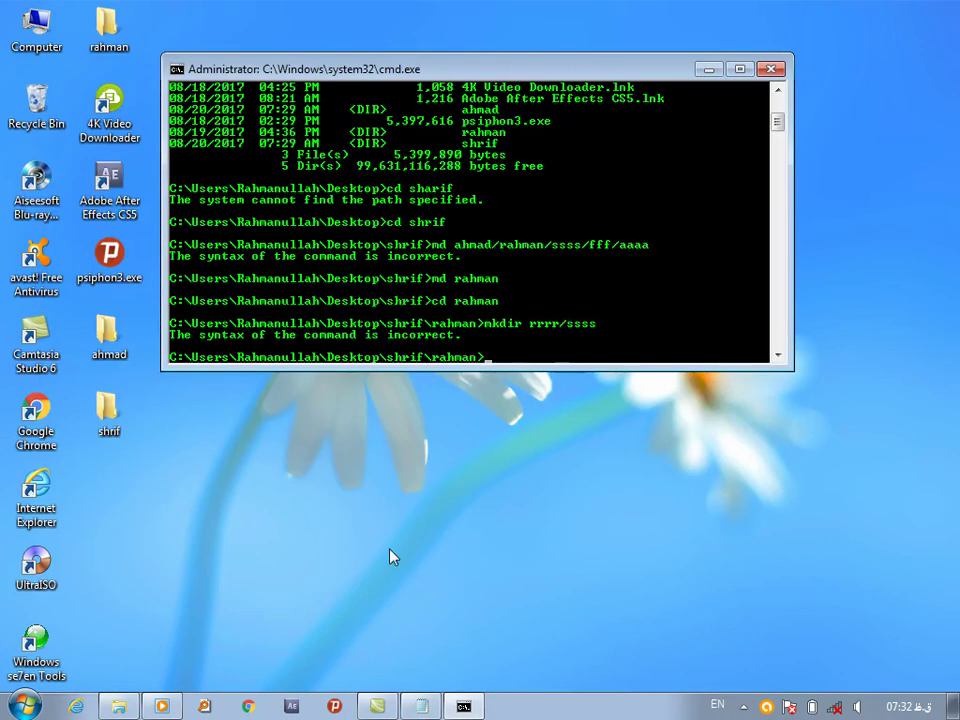
{"action": "type", "text": "mkdir rrrr\\ssss"}
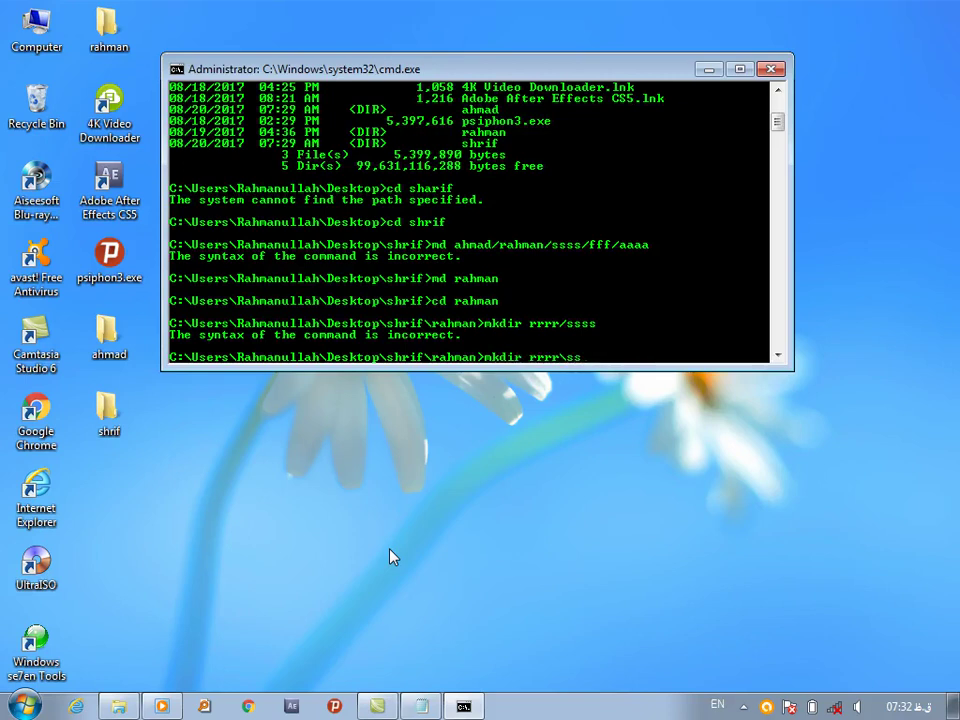
{"action": "key", "text": "Return"}
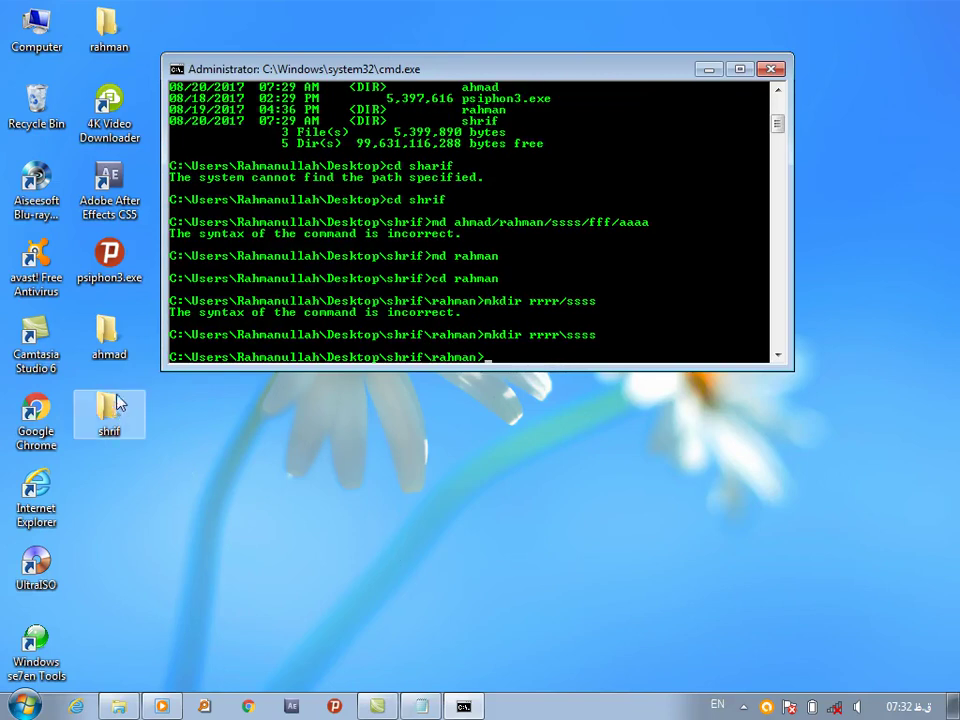
{"action": "double_click", "coordinate": [108, 410]}
Browse shrif > rahman > rrrr > ssss in Explorer to confirm the nested folders
{"action": "left_click", "coordinate": [228, 205]}
{"action": "double_click", "coordinate": [228, 205]}
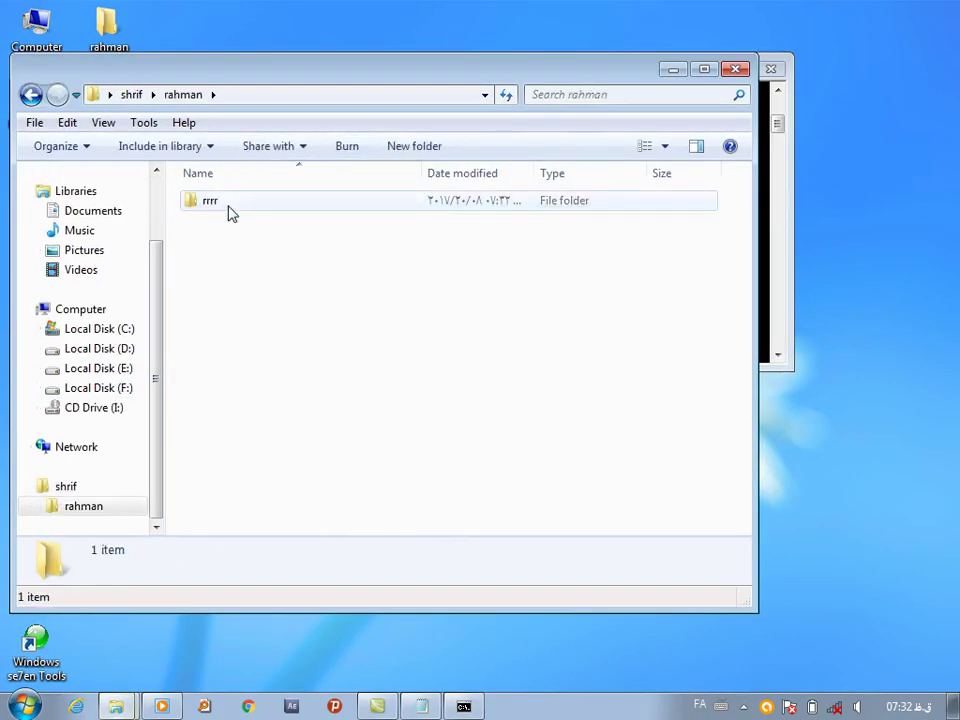
{"action": "double_click", "coordinate": [215, 206]}
{"action": "double_click", "coordinate": [212, 206]}
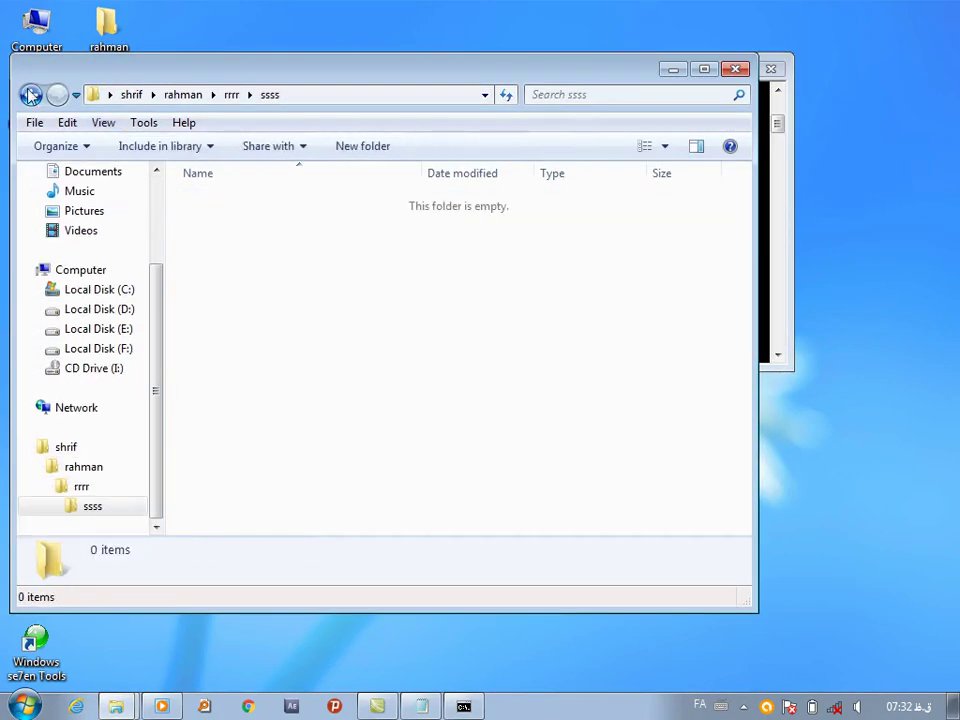
{"action": "key", "text": "BackSpace"}
{"action": "key", "text": "BackSpace"}
{"action": "key", "text": "BackSpace"}
{"action": "left_click", "coordinate": [737, 70]}
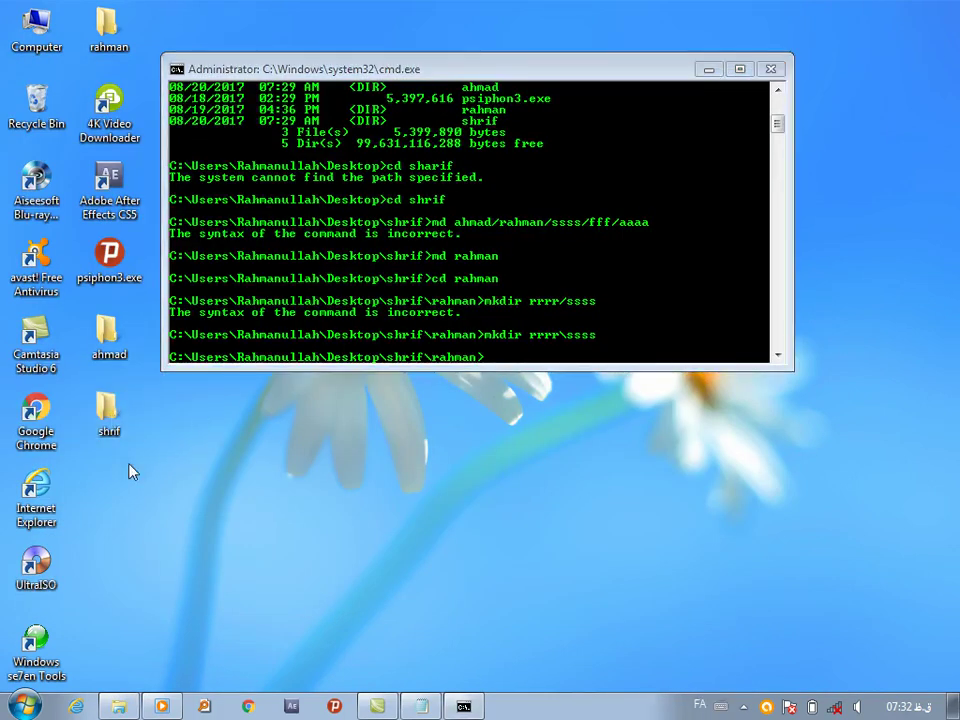
Return to the Desktop with cd.. twice, delete ahmad with rd ahmad, and run md con\
{"action": "left_click", "coordinate": [504, 366]}
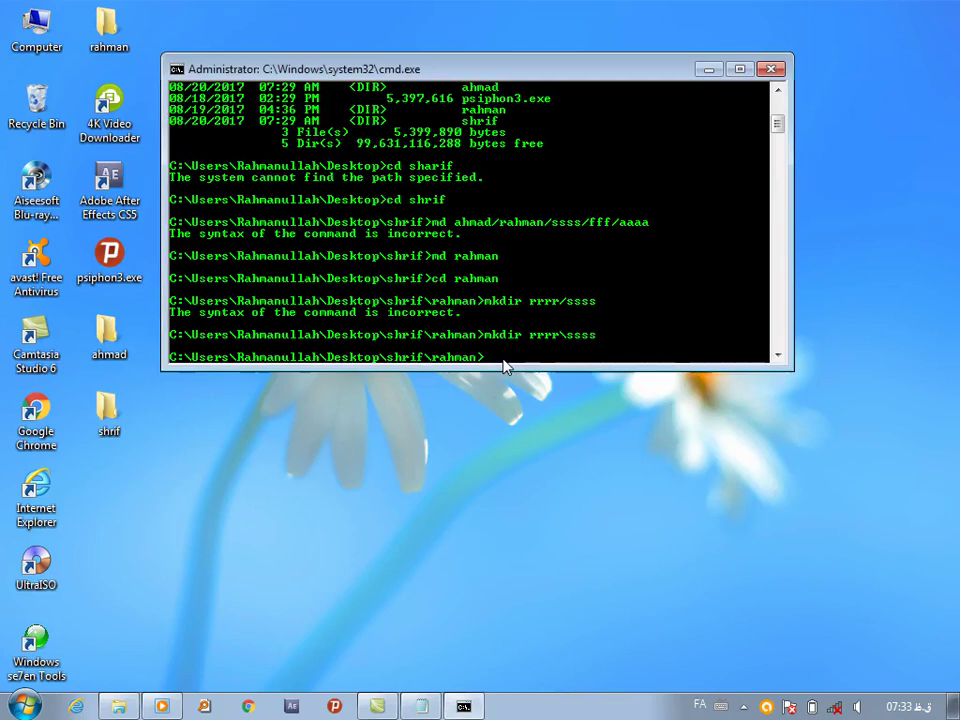
{"action": "type", "text": "cd.."}
{"action": "key", "text": "Return"}
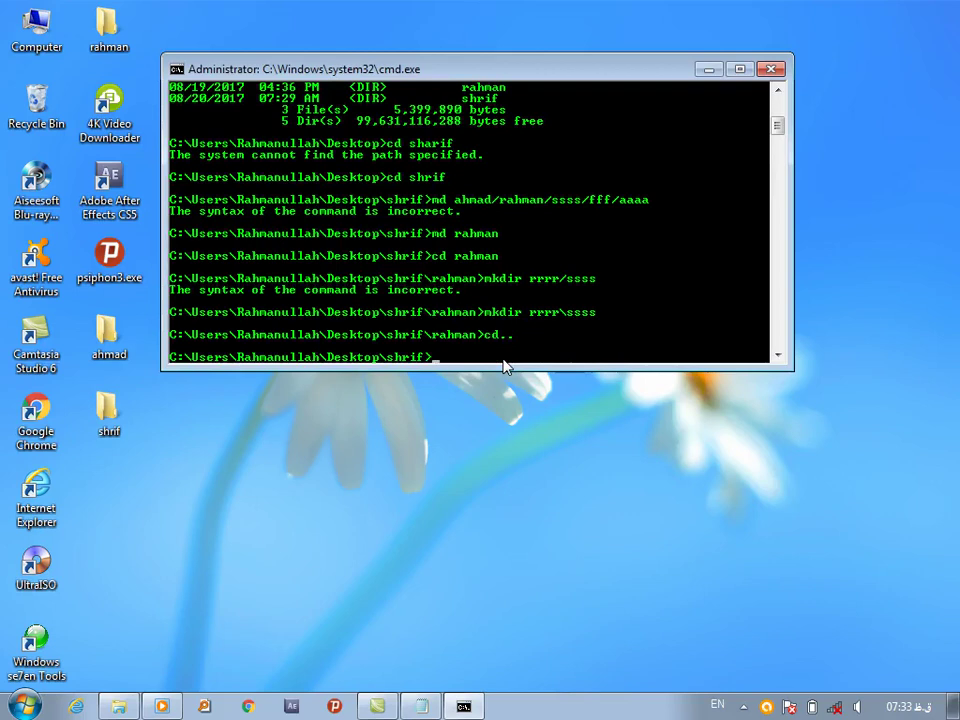
{"action": "type", "text": "cd.."}
{"action": "key", "text": "Return"}
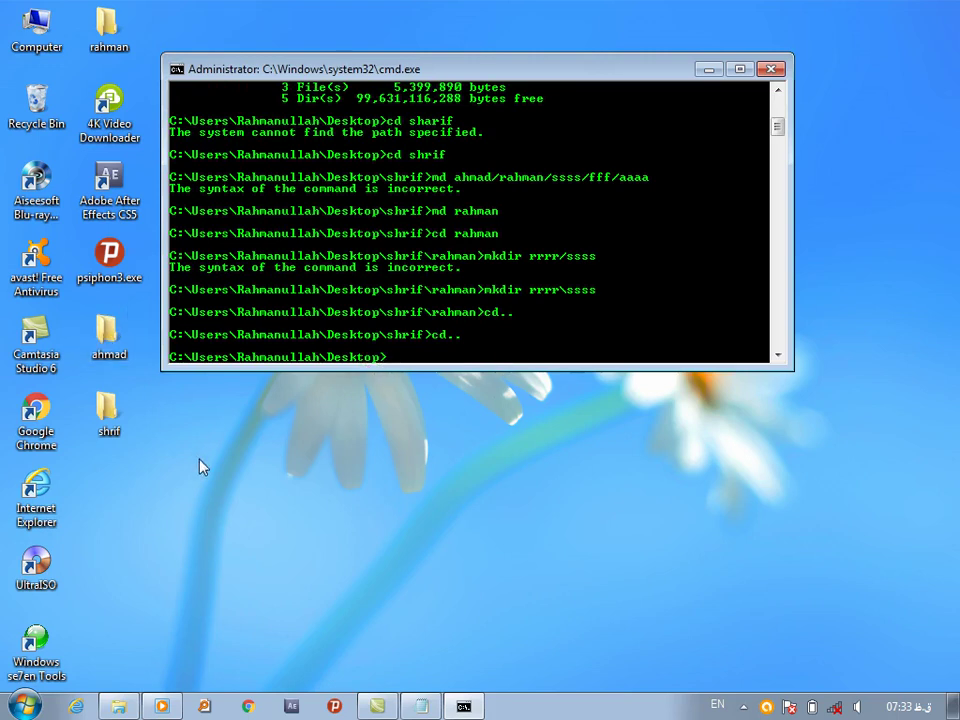
{"action": "type", "text": "rd ahmad"}
{"action": "key", "text": "Return"}
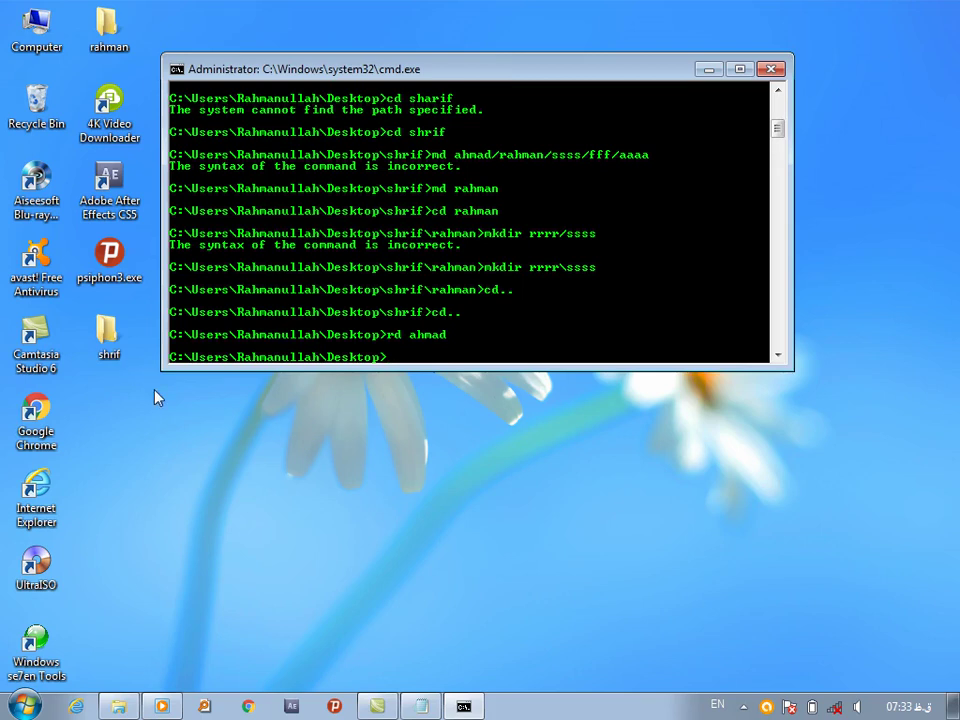
{"action": "type", "text": "md con\\"}
{"action": "key", "text": "Return"}
Refresh the desktop to show the con folder, then start and abandon a rename command
{"action": "right_click", "coordinate": [182, 512]}
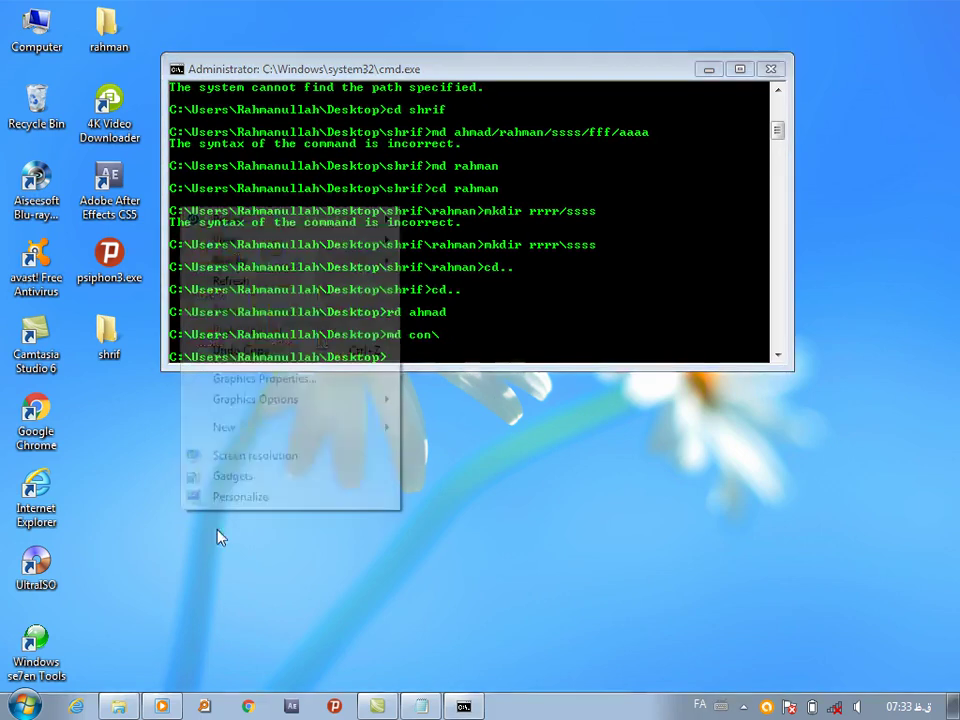
{"action": "left_click", "coordinate": [236, 281]}
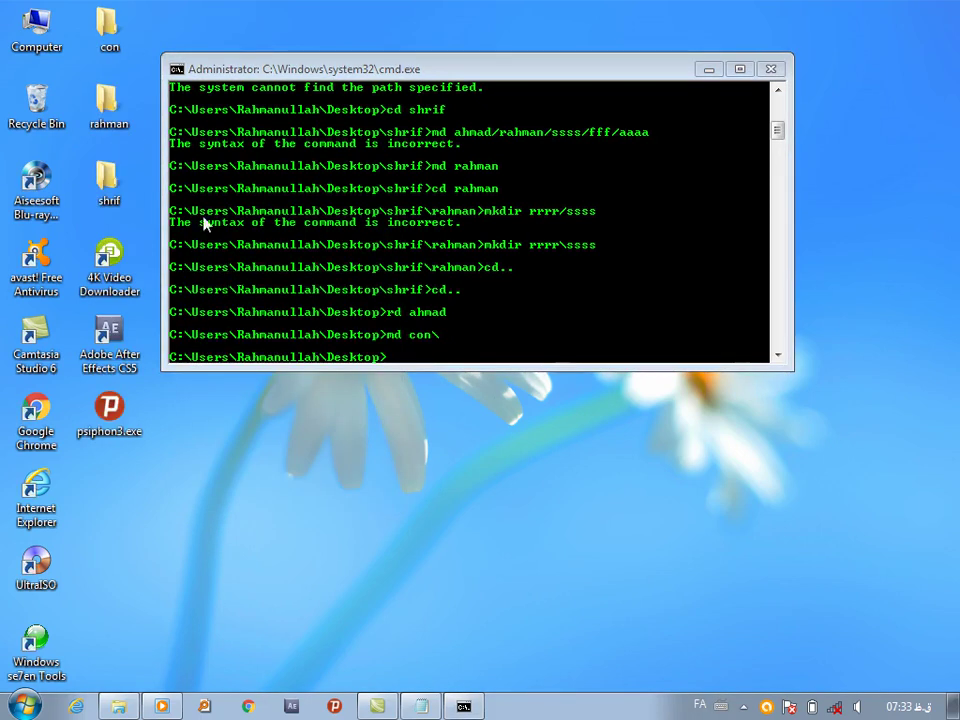
{"action": "left_click", "coordinate": [110, 30]}
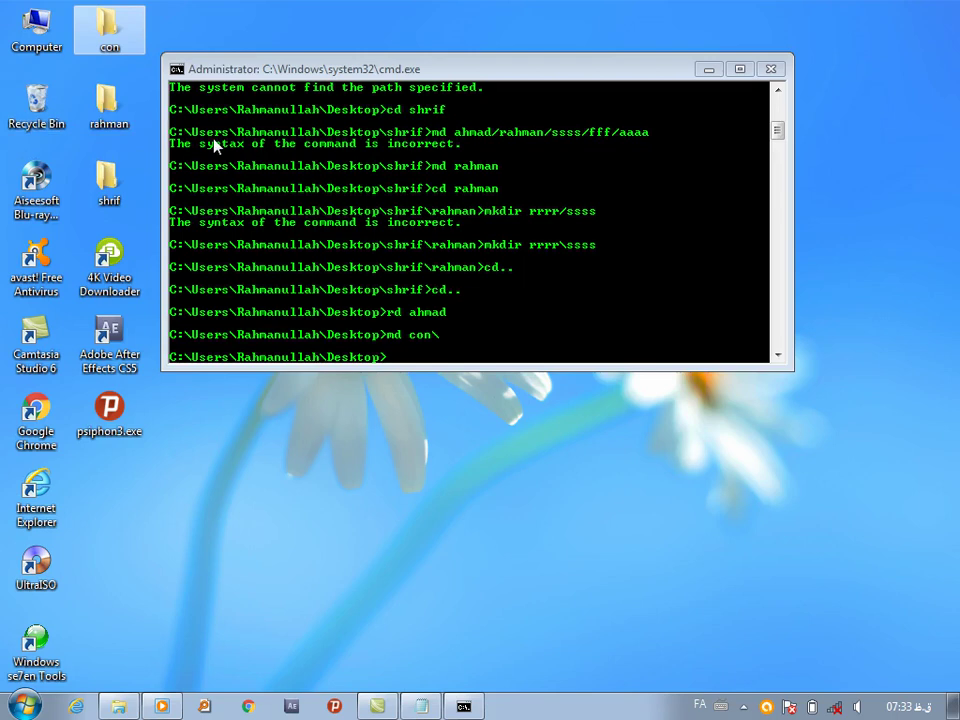
{"action": "left_click", "coordinate": [405, 366]}
{"action": "key", "text": "alt+shift"}
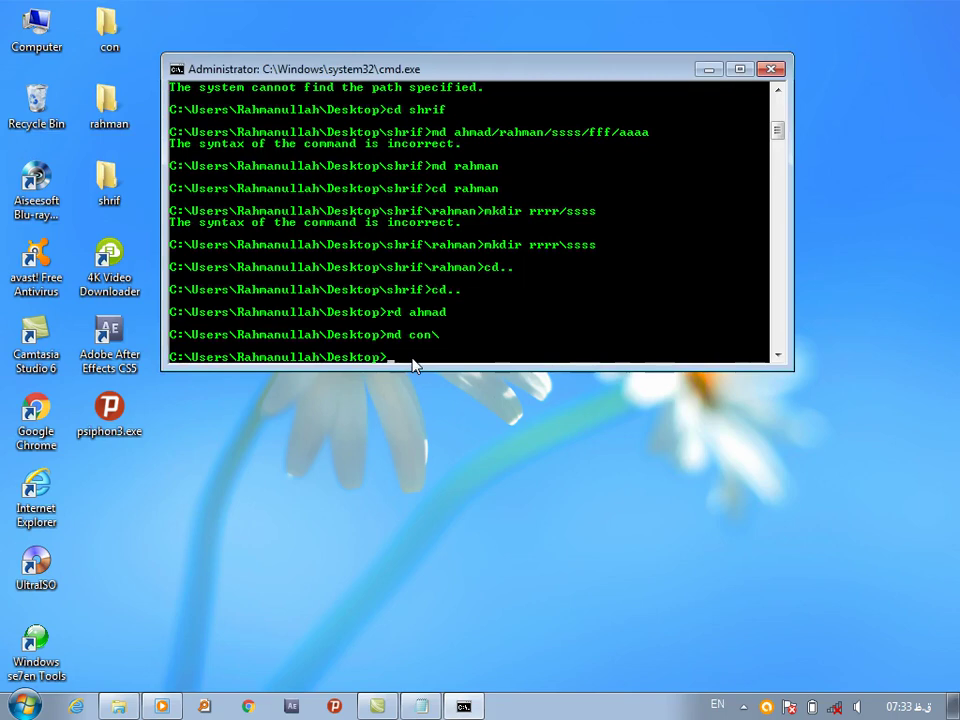
{"action": "type", "text": "rename con\\ rahn"}
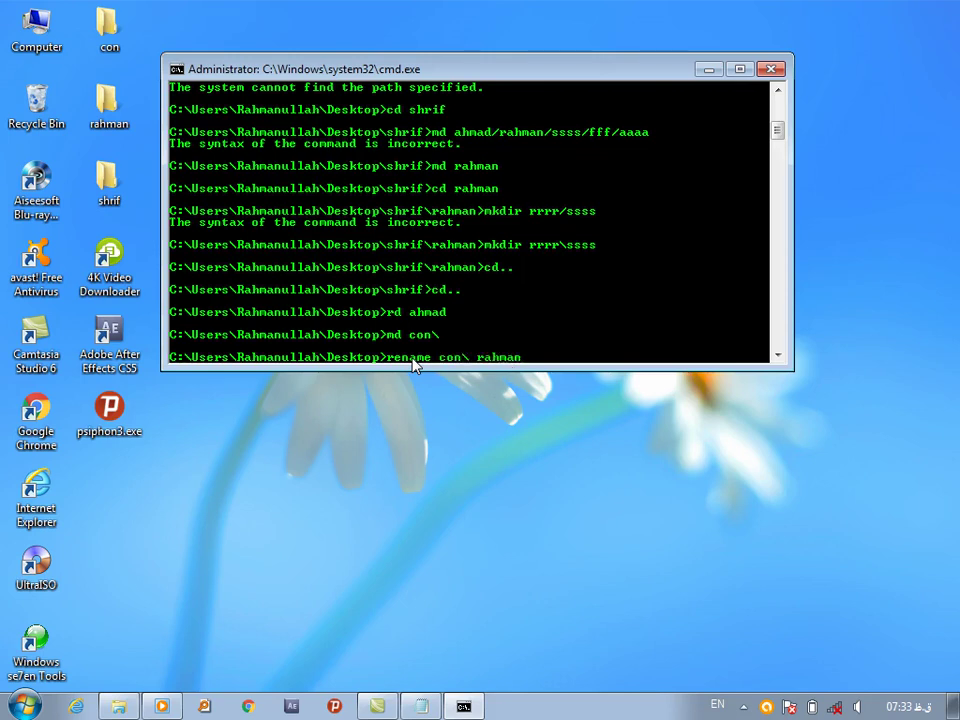
{"action": "key", "text": "BackSpace"}
{"action": "key", "text": "BackSpace"}
{"action": "key", "text": "BackSpace"}
{"action": "key", "text": "BackSpace"}
{"action": "key", "text": "BackSpace"}
{"action": "key", "text": "BackSpace"}
{"action": "key", "text": "BackSpace"}
{"action": "key", "text": "BackSpace"}
{"action": "key", "text": "BackSpace"}
{"action": "key", "text": "BackSpace"}
{"action": "key", "text": "BackSpace"}
{"action": "key", "text": "BackSpace"}
{"action": "key", "text": "BackSpace"}
Create the ssss folder with md ssss and rename it with ren ssss aaaa
{"action": "type", "text": "md ssss"}
{"action": "key", "text": "Return"}
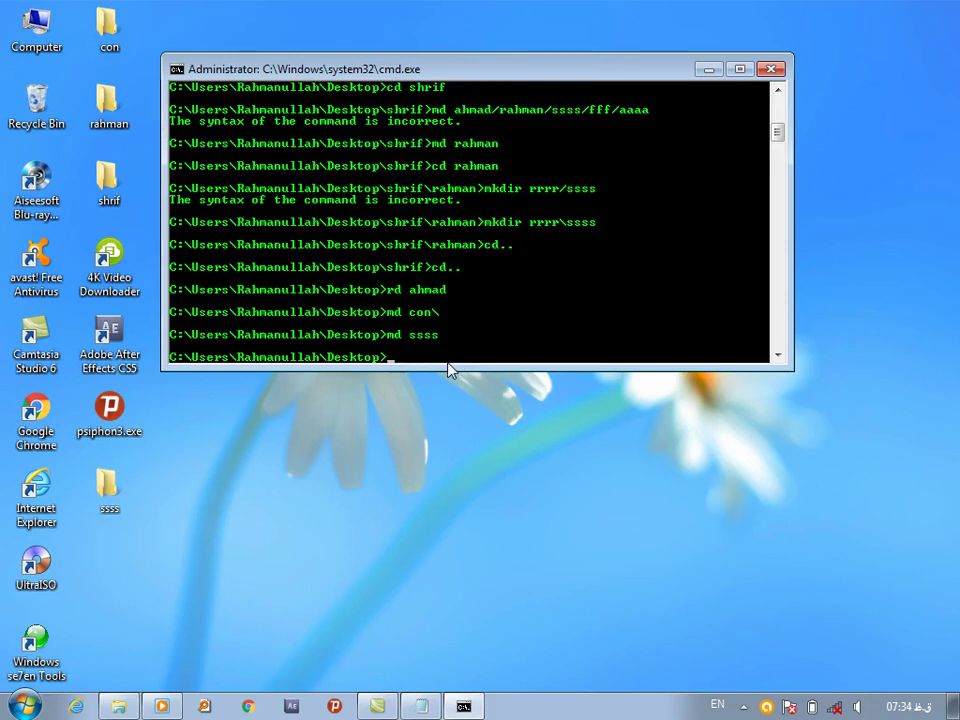
{"action": "type", "text": "ren ssss aaaa"}
{"action": "key", "text": "Return"}
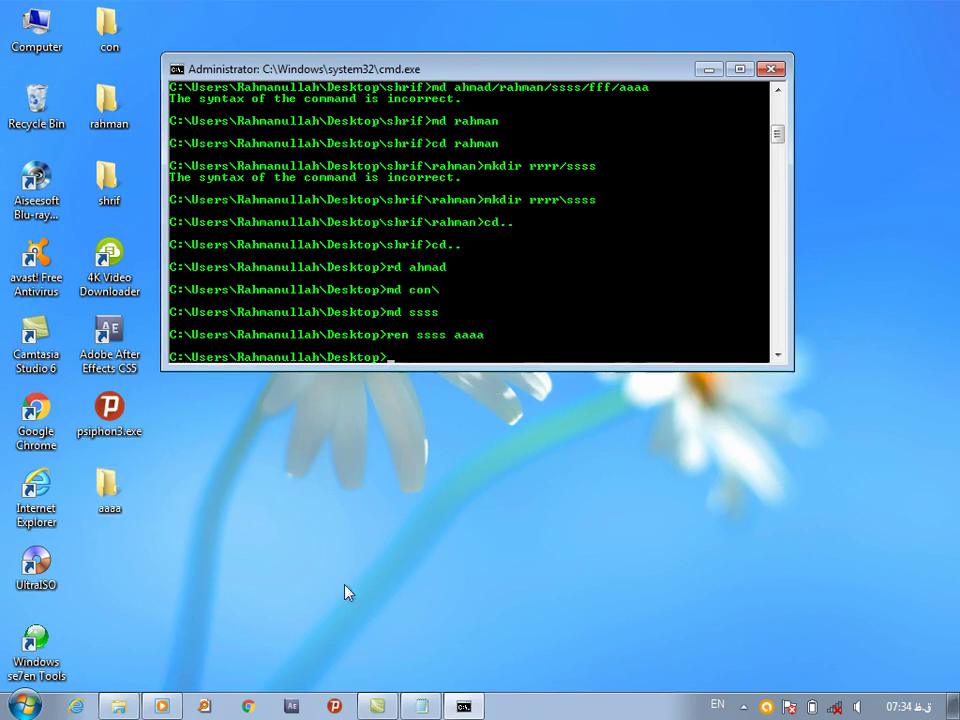
Review the makdir, md, rd and rmdir entries in the Notepad command notes
{"action": "left_click", "coordinate": [423, 702]}
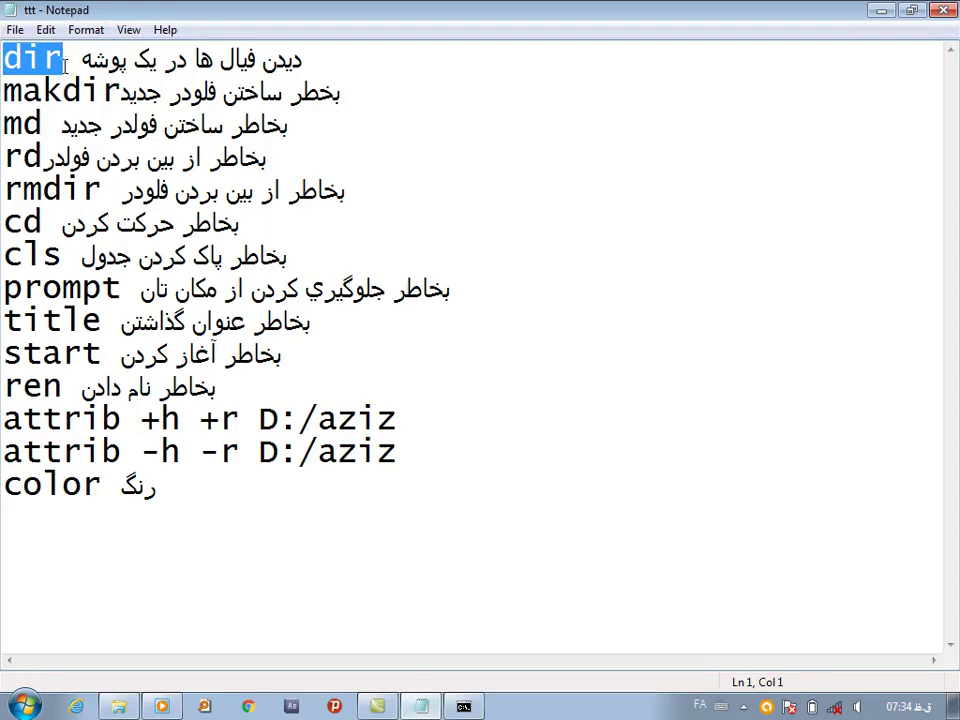
{"action": "left_click", "coordinate": [91, 93]}
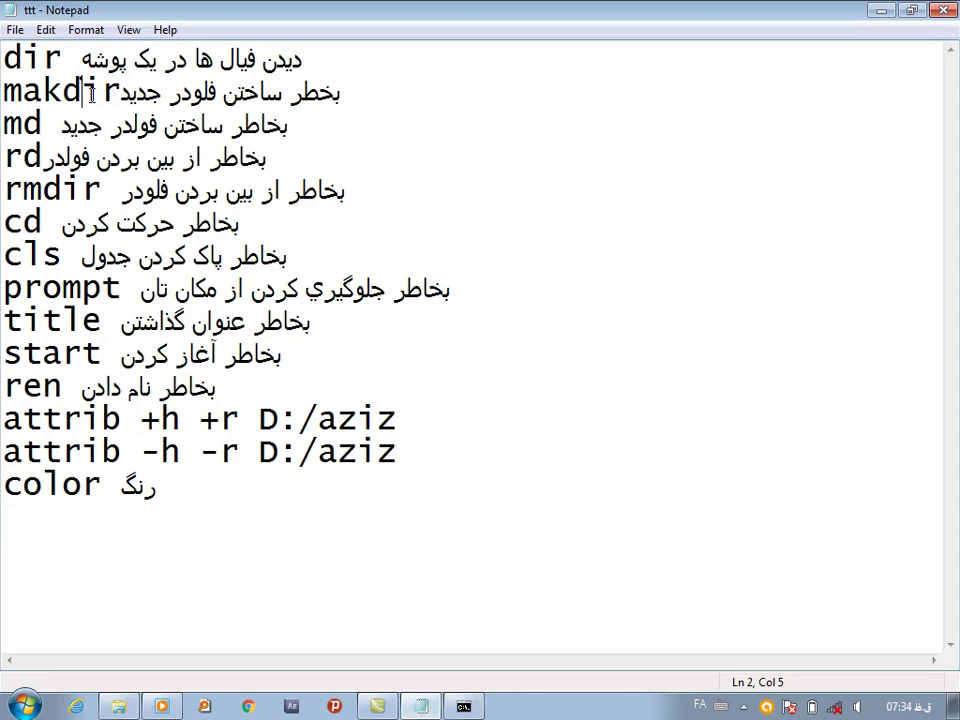
{"action": "left_click", "coordinate": [18, 120]}
{"action": "left_click", "coordinate": [28, 157]}
{"action": "left_click", "coordinate": [48, 197]}
Minimize Notepad, delete the aaaa folder with rmdir aaaa, then bring the notes back
{"action": "left_click", "coordinate": [463, 706]}
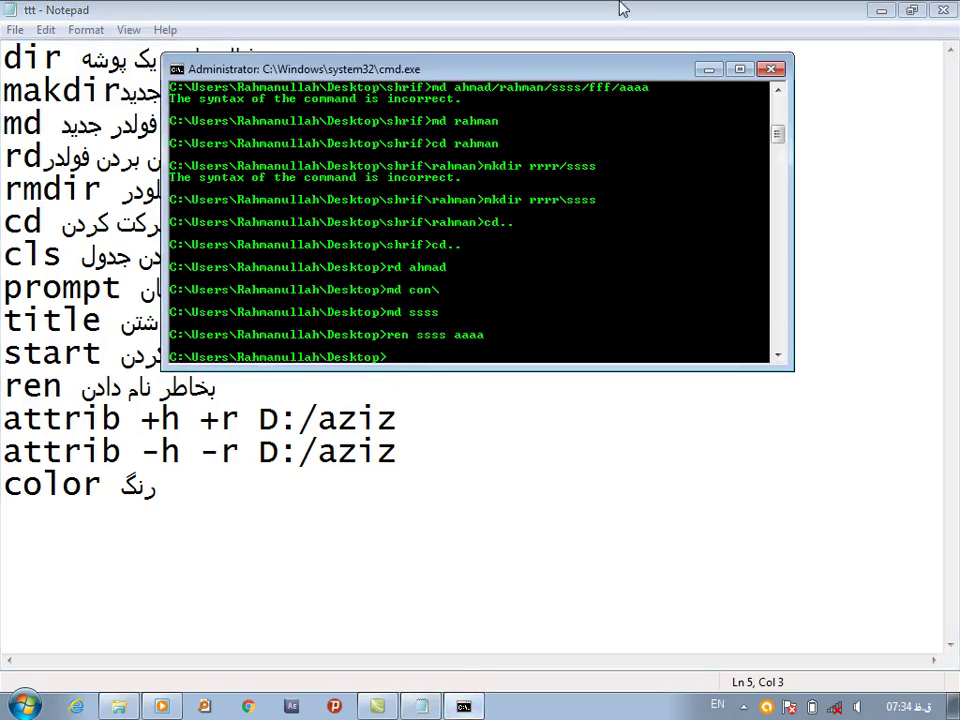
{"action": "left_click", "coordinate": [881, 10]}
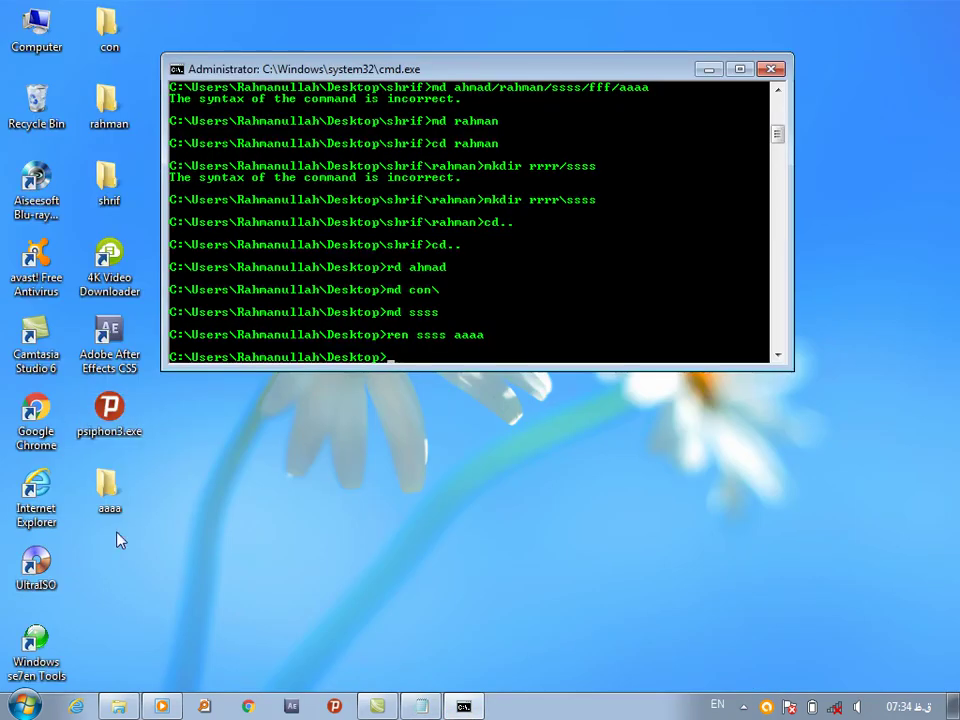
{"action": "type", "text": "rmdir aaaa"}
{"action": "key", "text": "Return"}
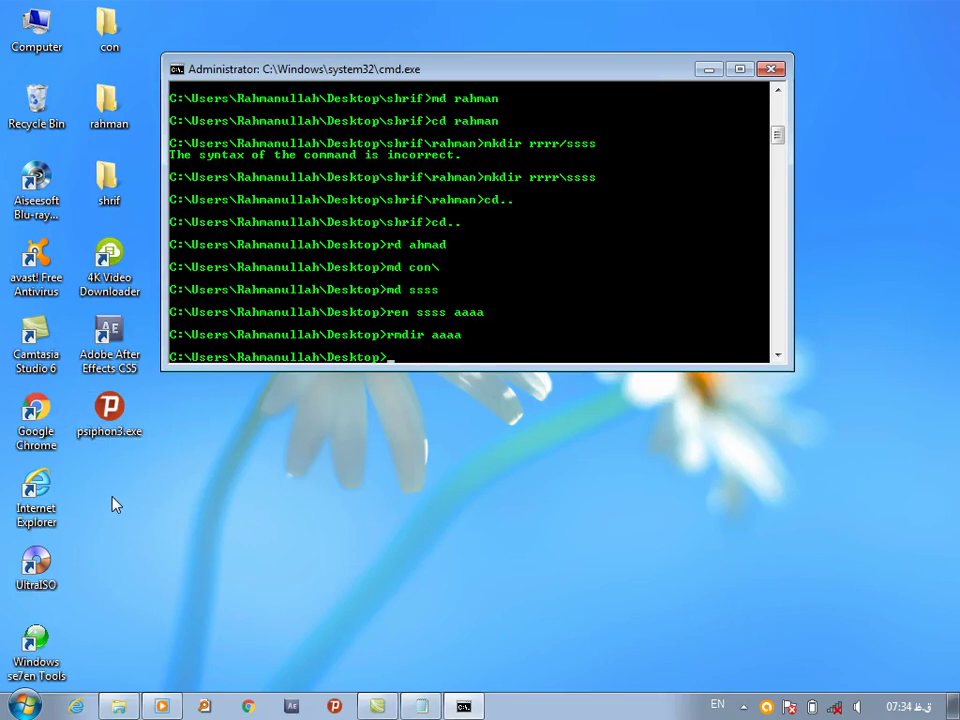
{"action": "left_click", "coordinate": [421, 706]}
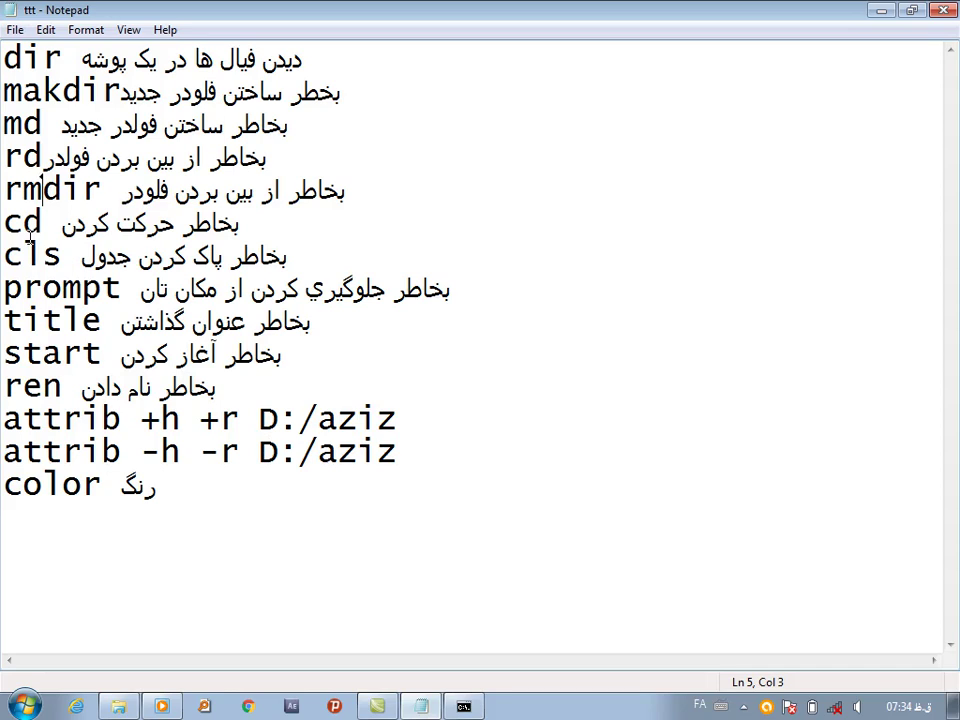
Add a new line 'cd.. رفتن به عقب' below the cls entry in the notes
{"action": "left_click", "coordinate": [301, 259]}
{"action": "key", "text": "Return"}
{"action": "type", "text": "ری"}
{"action": "key", "text": "BackSpace"}
{"action": "key", "text": "BackSpace"}
{"action": "key", "text": "alt+shift"}
{"action": "type", "text": "cd .."}
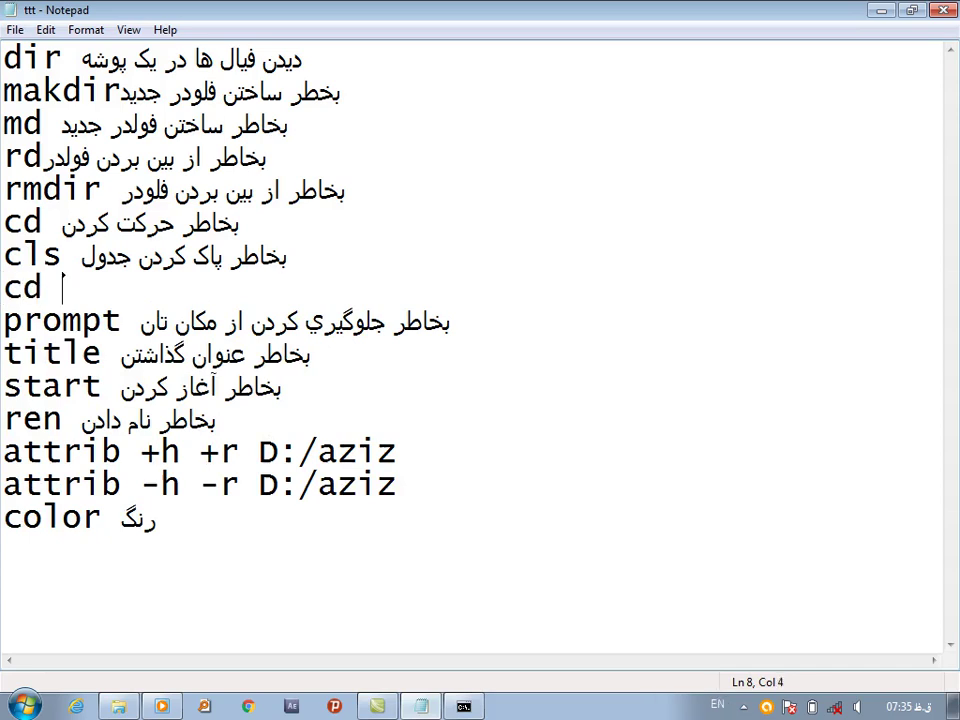
{"action": "key", "text": "BackSpace"}
{"action": "key", "text": "BackSpace"}
{"action": "key", "text": "BackSpace"}
{"action": "key", "text": "BackSpace"}
{"action": "key", "text": "alt+shift"}
{"action": "type", "text": ".."}
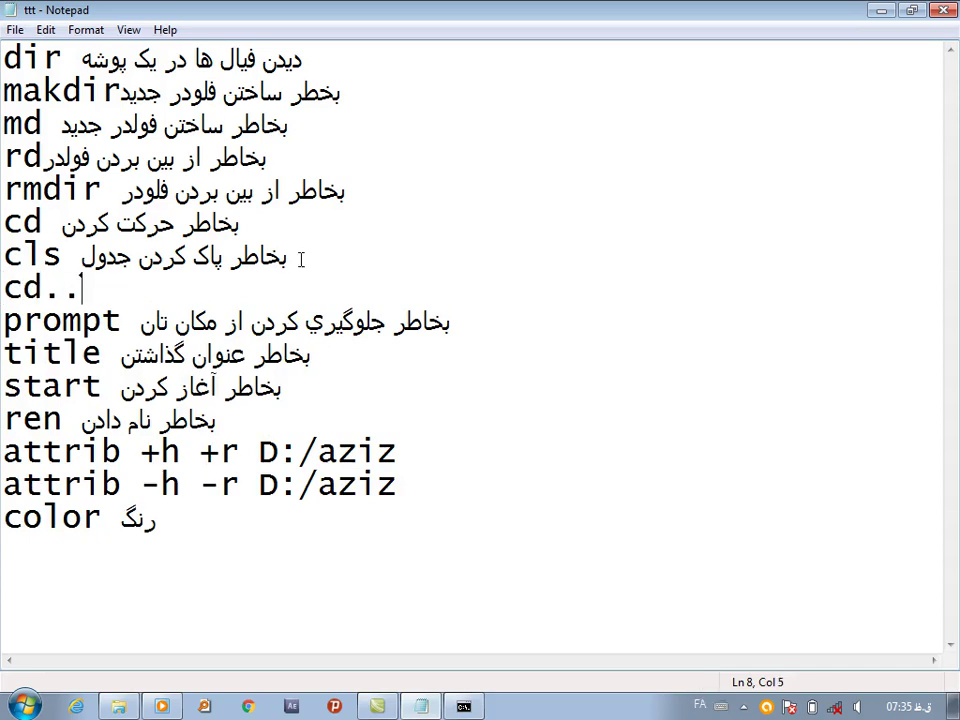
{"action": "type", "text": " vtjk"}
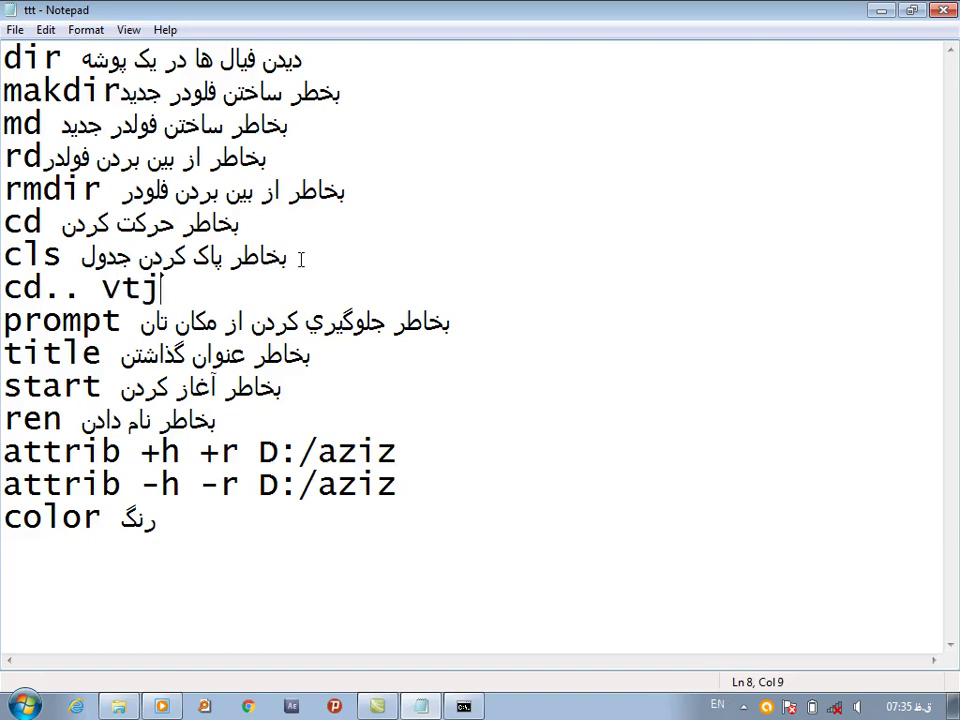
{"action": "key", "text": "BackSpace"}
{"action": "key", "text": "BackSpace"}
{"action": "key", "text": "BackSpace"}
{"action": "key", "text": "BackSpace"}
{"action": "key", "text": "alt+shift"}
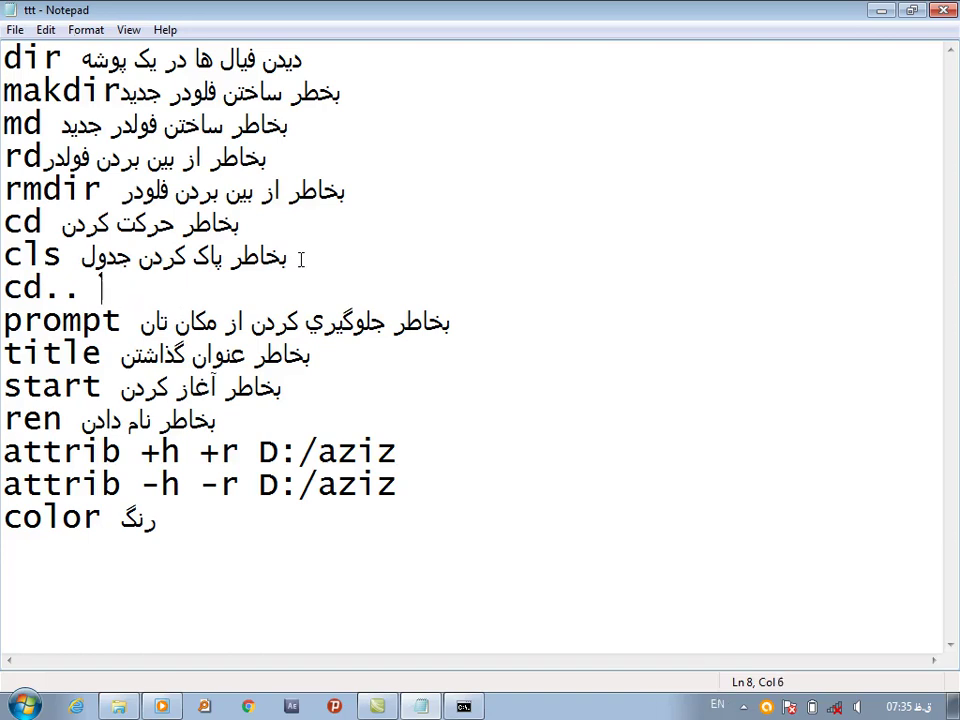
{"action": "key", "text": "alt+shift"}
{"action": "type", "text": "رفتن به غفما"}
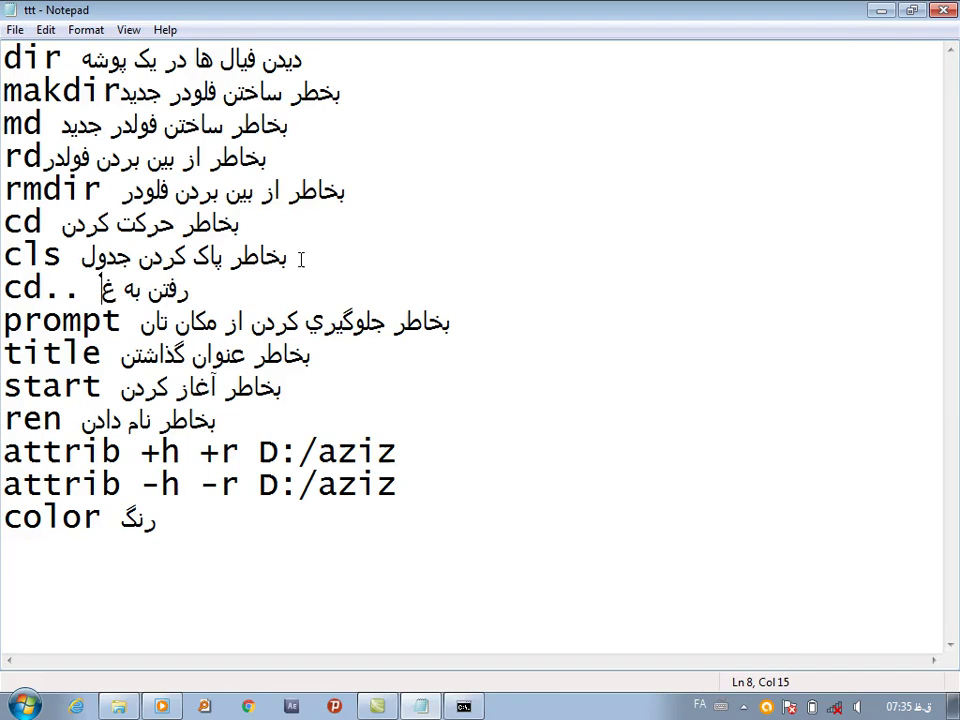
{"action": "key", "text": "BackSpace"}
{"action": "key", "text": "BackSpace"}
{"action": "key", "text": "BackSpace"}
{"action": "key", "text": "BackSpace"}
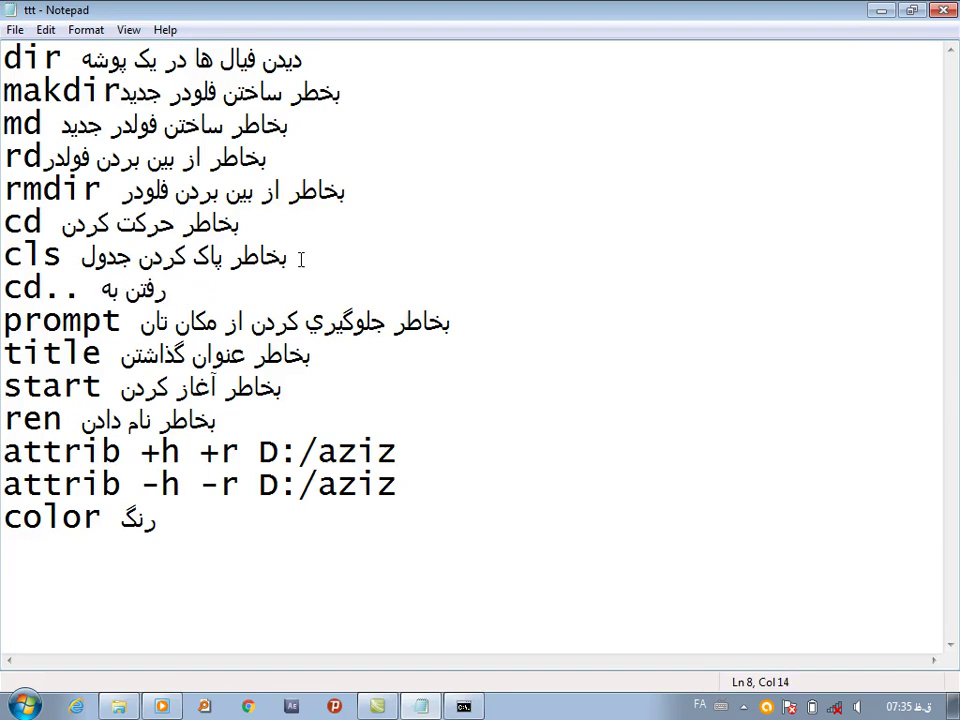
{"action": "type", "text": "عقب"}
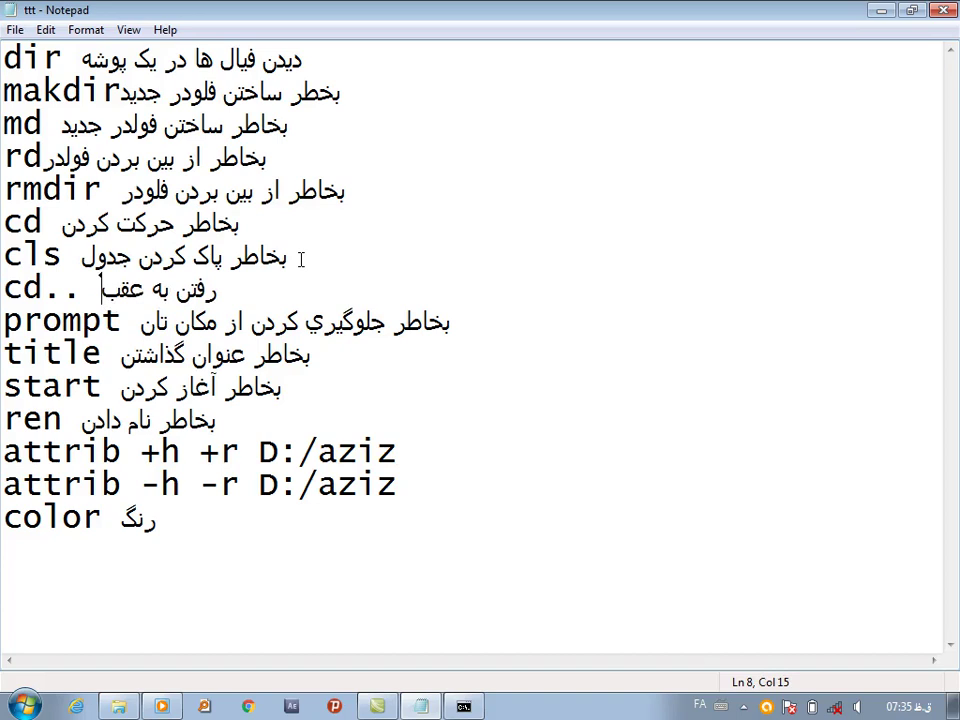
Highlight the cls entry in the notes and return to Command Prompt
{"action": "left_click", "coordinate": [120, 321]}
{"action": "left_click_drag", "start_coordinate": [64, 258], "coordinate": [5, 256]}
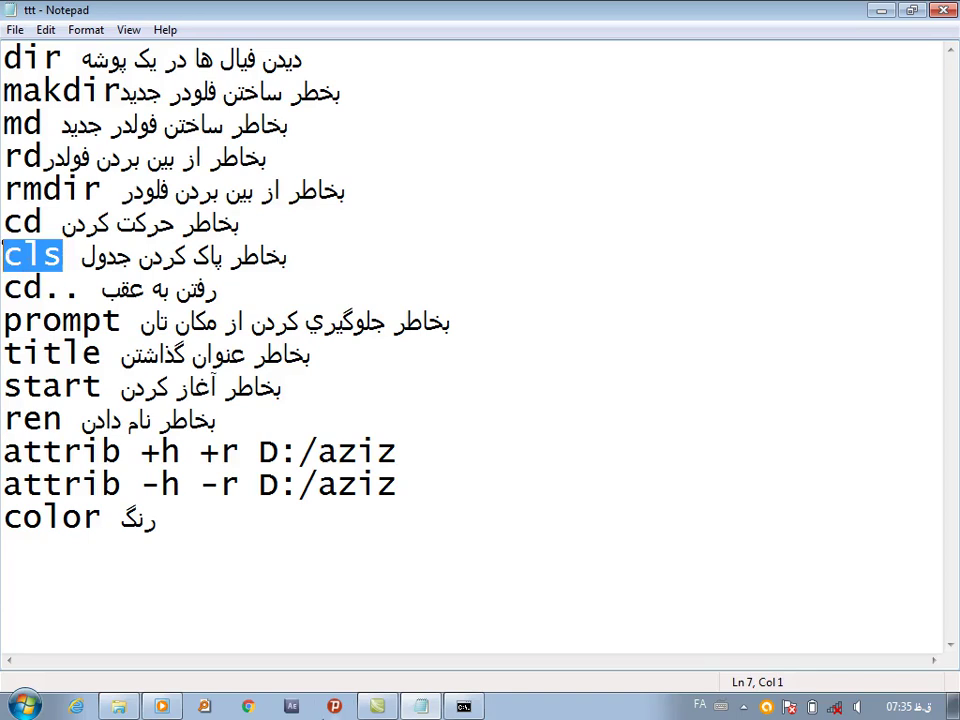
{"action": "left_click", "coordinate": [472, 707]}
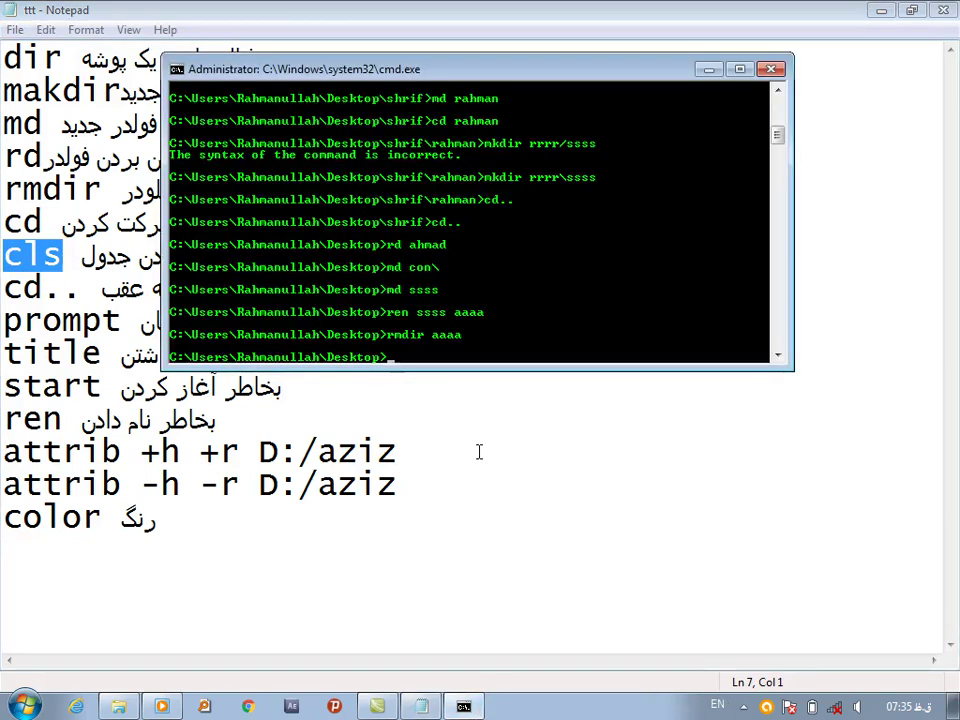
Clear the console and set the prompt to [i am a boy]
{"action": "type", "text": "cls"}
{"action": "key", "text": "Return"}
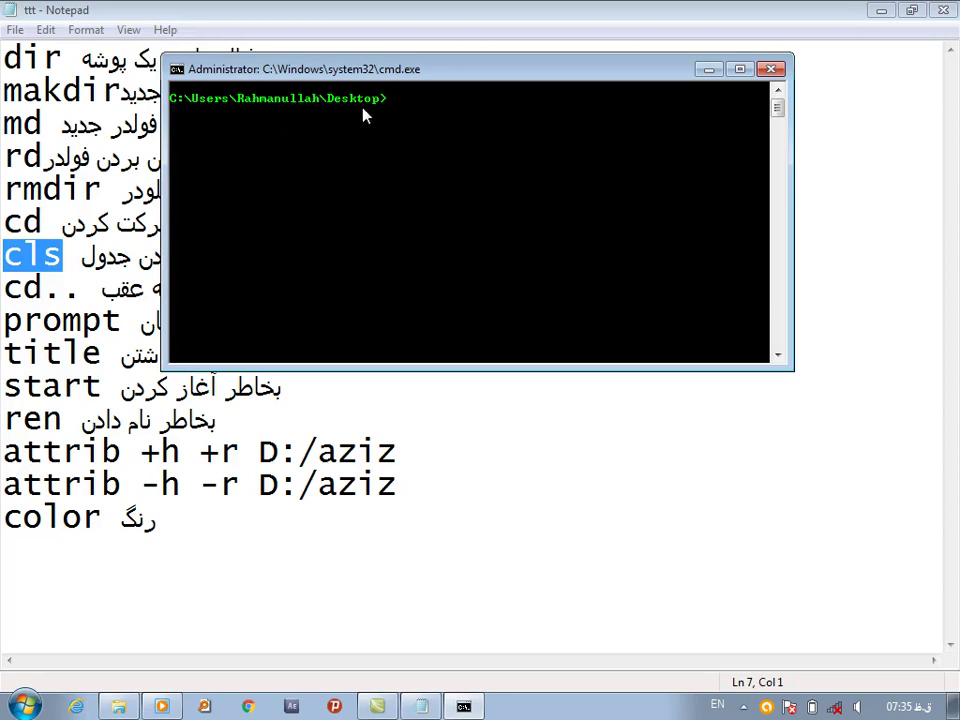
{"action": "type", "text": "prompt [i am a boy\\"}
{"action": "key", "text": "BackSpace"}
{"action": "type", "text": "]"}
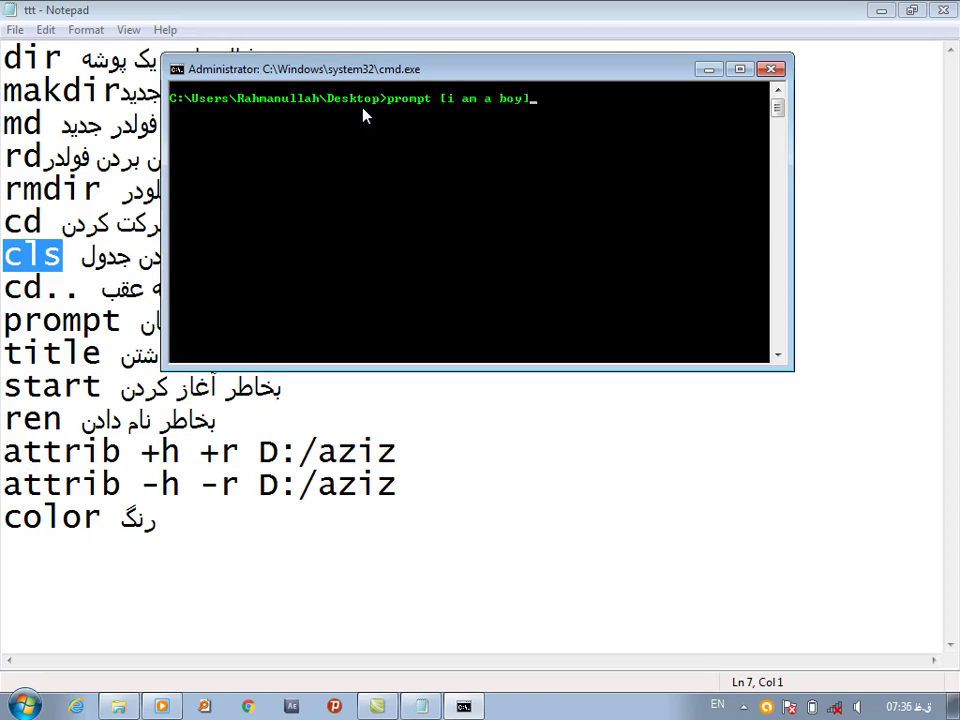
{"action": "key", "text": "Return"}
Create folder ss on the desktop with a dd folder inside it using md and cd
{"action": "left_click", "coordinate": [883, 11]}
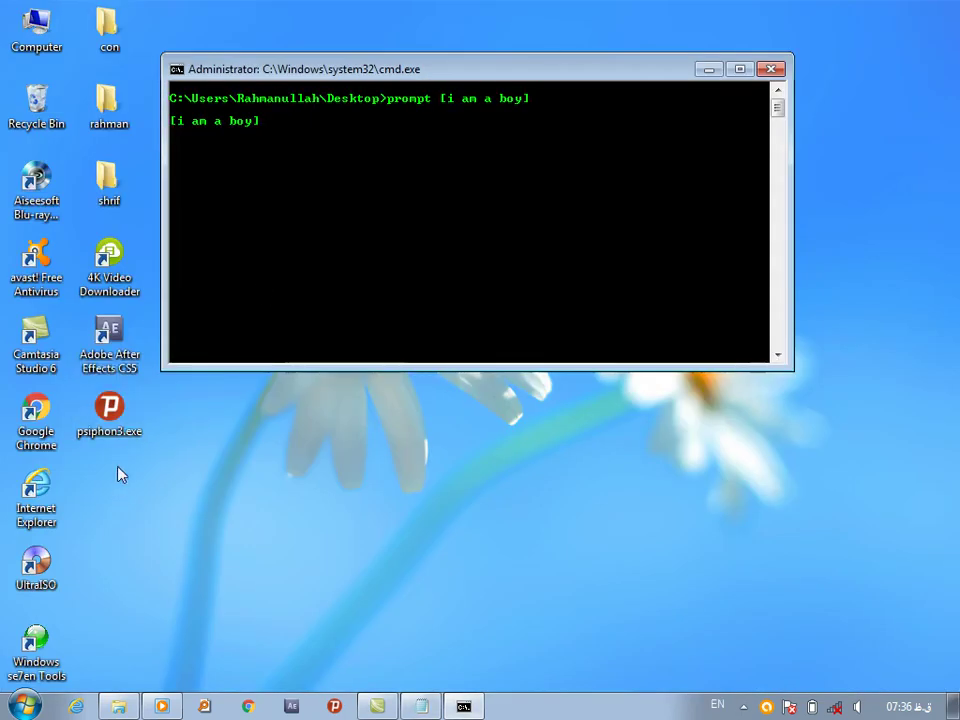
{"action": "type", "text": "md ss"}
{"action": "key", "text": "Return"}
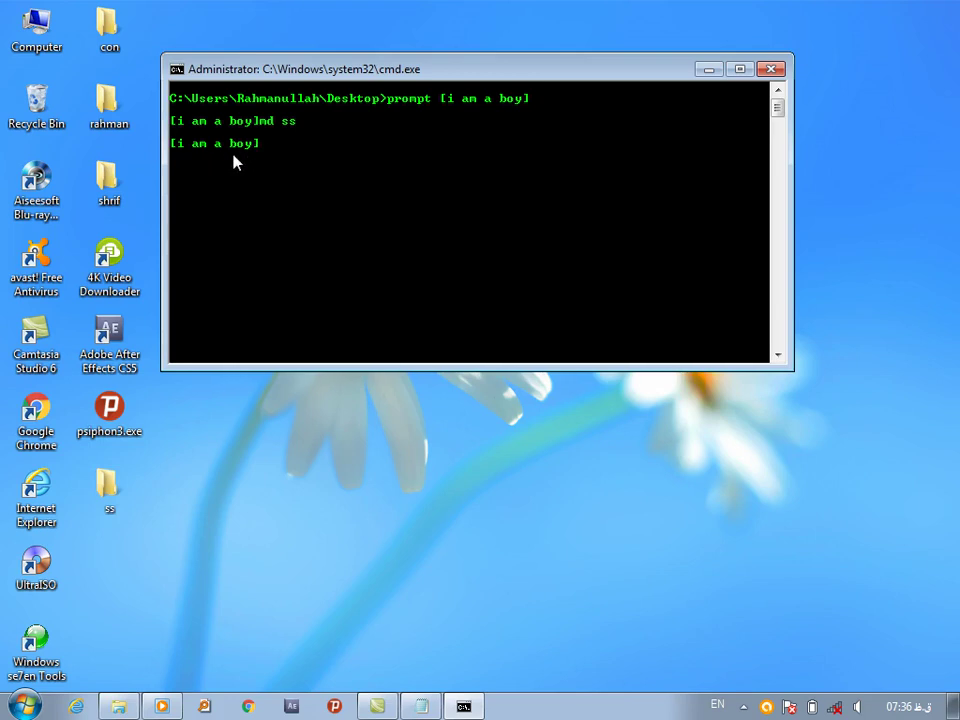
{"action": "type", "text": "cd ss"}
{"action": "key", "text": "Return"}
{"action": "type", "text": "dmd"}
{"action": "key", "text": "BackSpace"}
{"action": "key", "text": "BackSpace"}
{"action": "key", "text": "BackSpace"}
{"action": "type", "text": "rd"}
{"action": "key", "text": "BackSpace"}
{"action": "key", "text": "BackSpace"}
{"action": "type", "text": "md dd"}
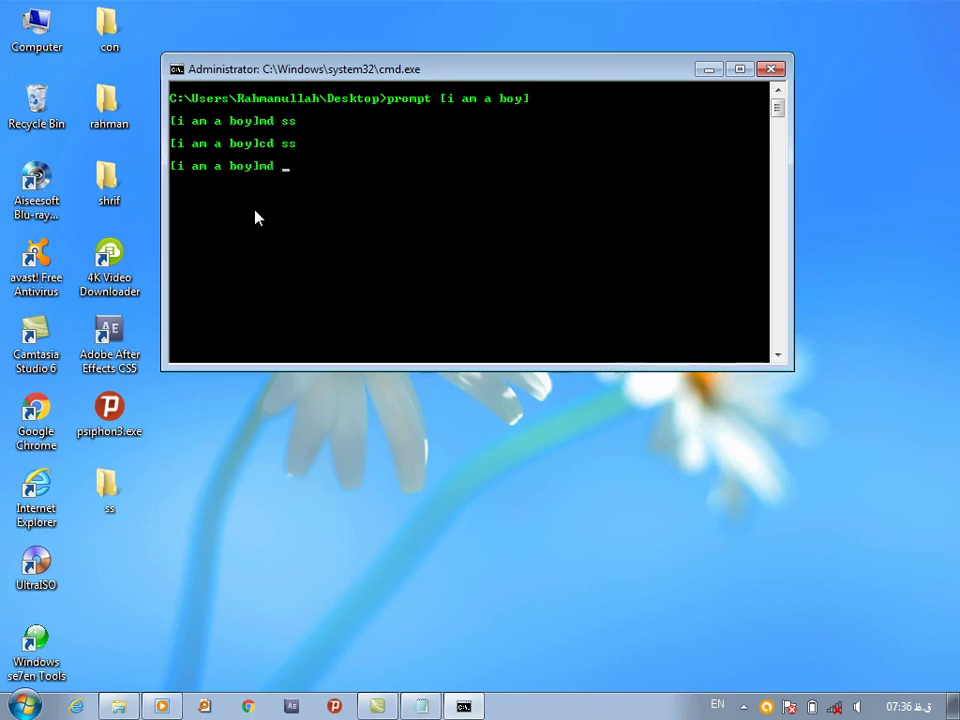
{"action": "key", "text": "Return"}
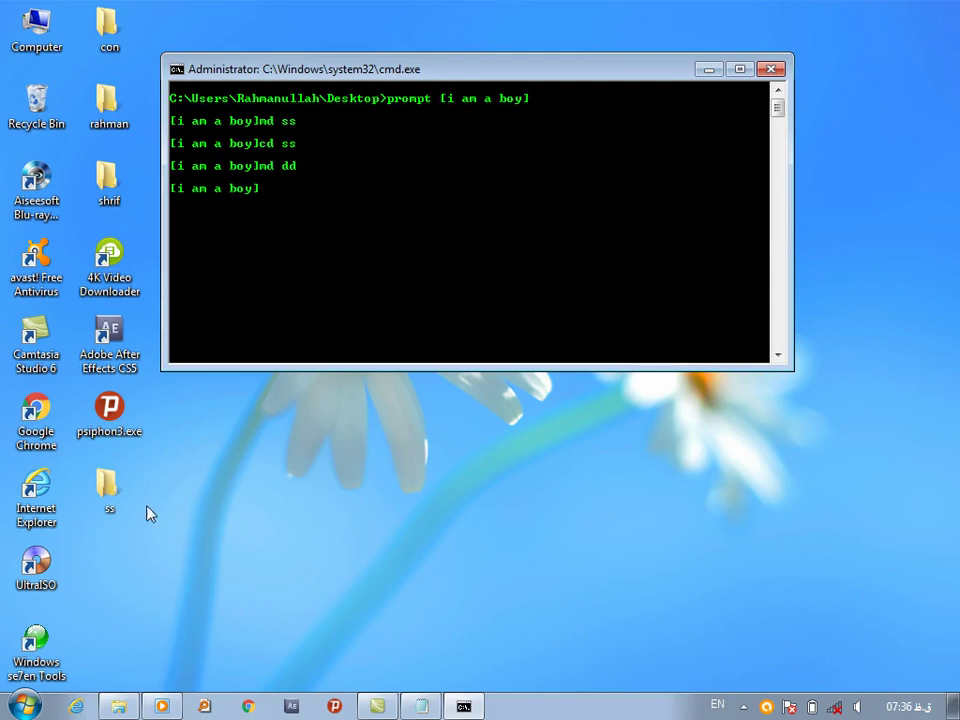
Open the ss folder on the desktop to check that dd is inside
{"action": "left_click", "coordinate": [104, 487]}
{"action": "key", "text": "alt+shift"}
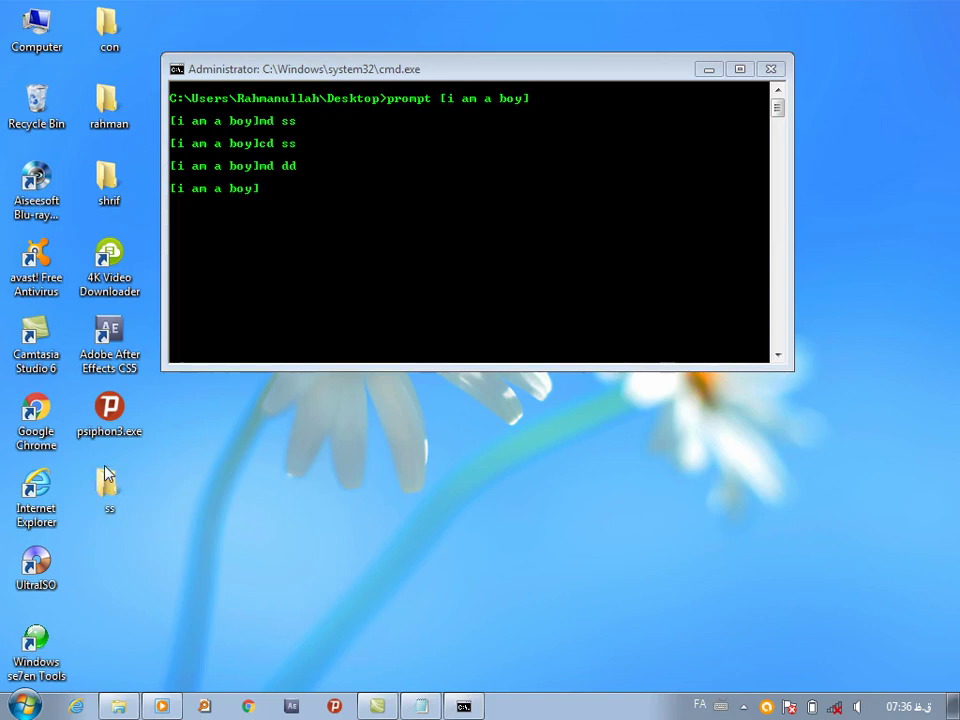
{"action": "double_click", "coordinate": [107, 480]}
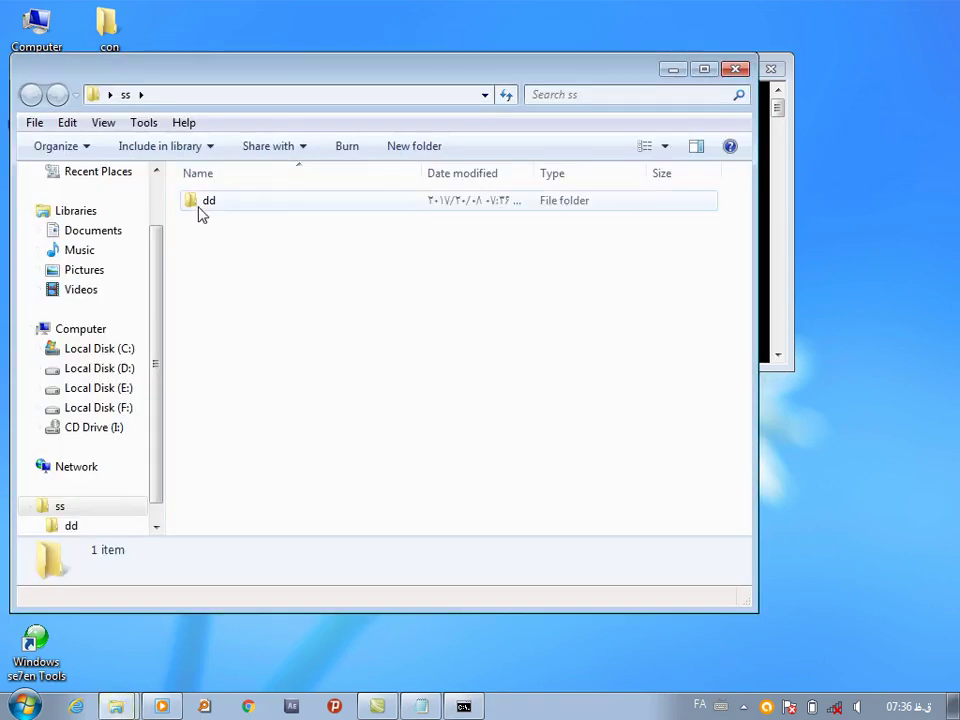
Remove the dd folder from ss with rd dd and confirm ss is empty
{"action": "left_click", "coordinate": [736, 68]}
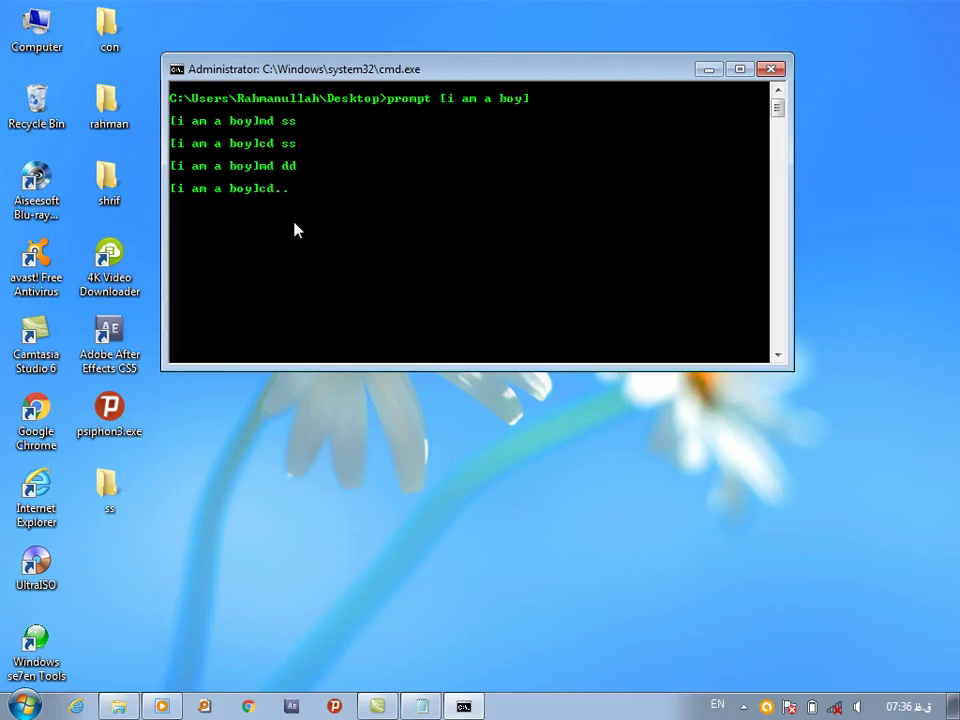
{"action": "key", "text": "Return"}
{"action": "type", "text": "cd "}
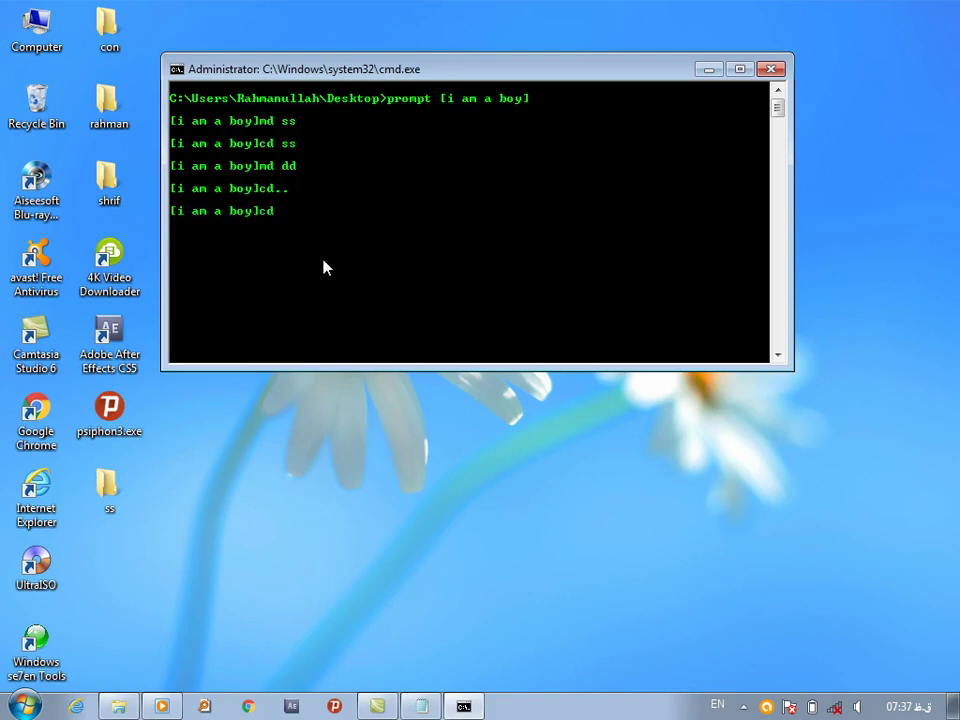
{"action": "type", "text": "ss"}
{"action": "key", "text": "Return"}
{"action": "type", "text": "rd dd"}
{"action": "key", "text": "Return"}
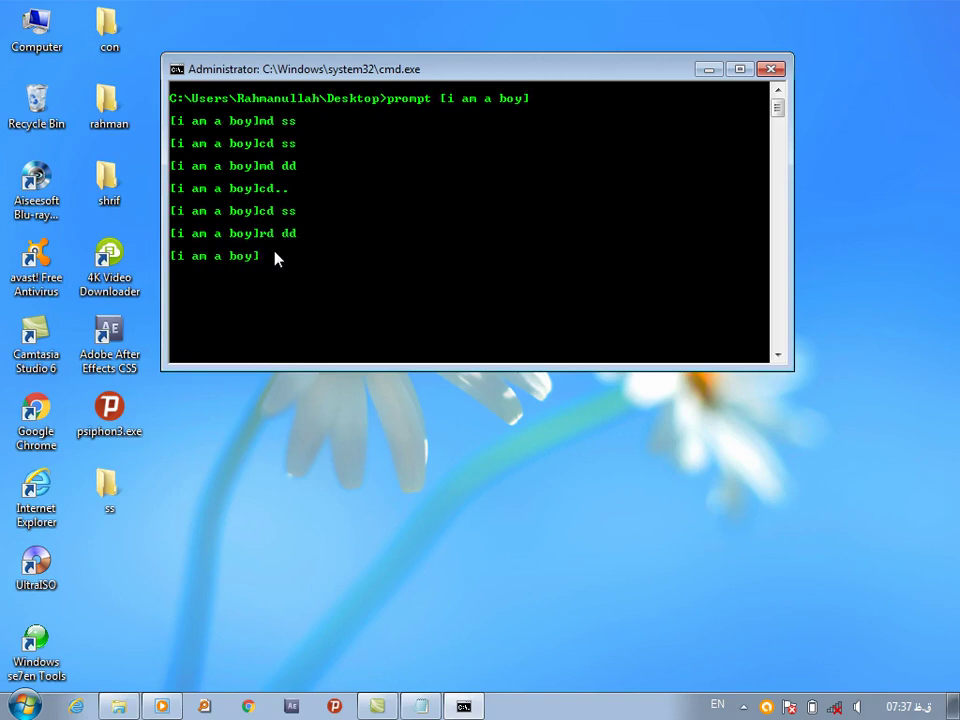
{"action": "double_click", "coordinate": [109, 495]}
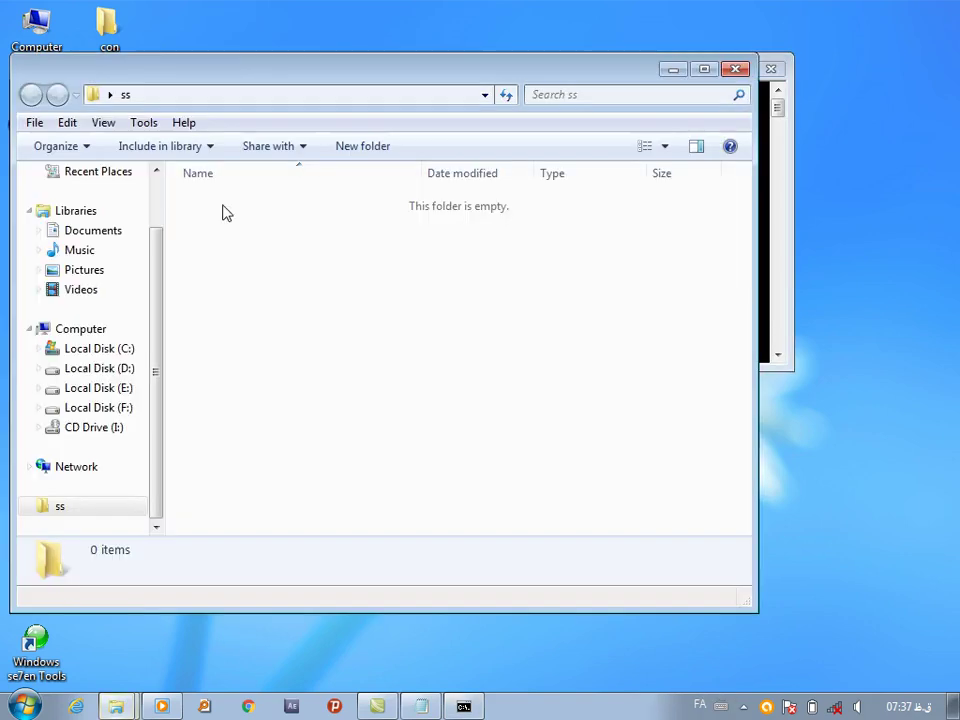
{"action": "left_click", "coordinate": [733, 70]}
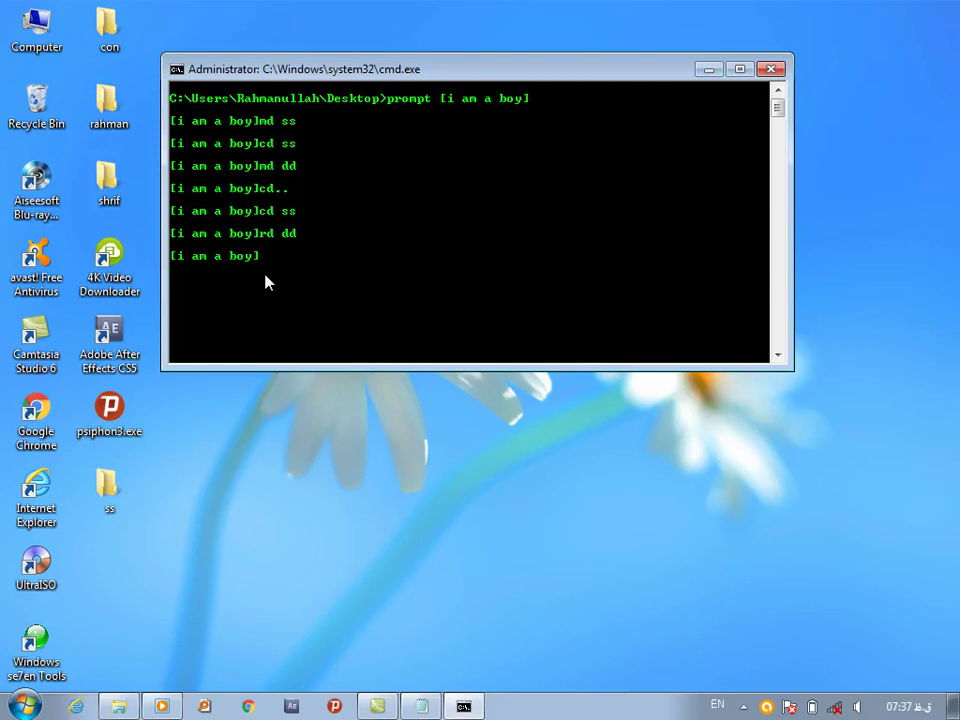
Return to the desktop folder and delete ss with rd ss
{"action": "type", "text": "."}
{"action": "key", "text": "Return"}
{"action": "type", "text": "rd ss"}
{"action": "key", "text": "Return"}
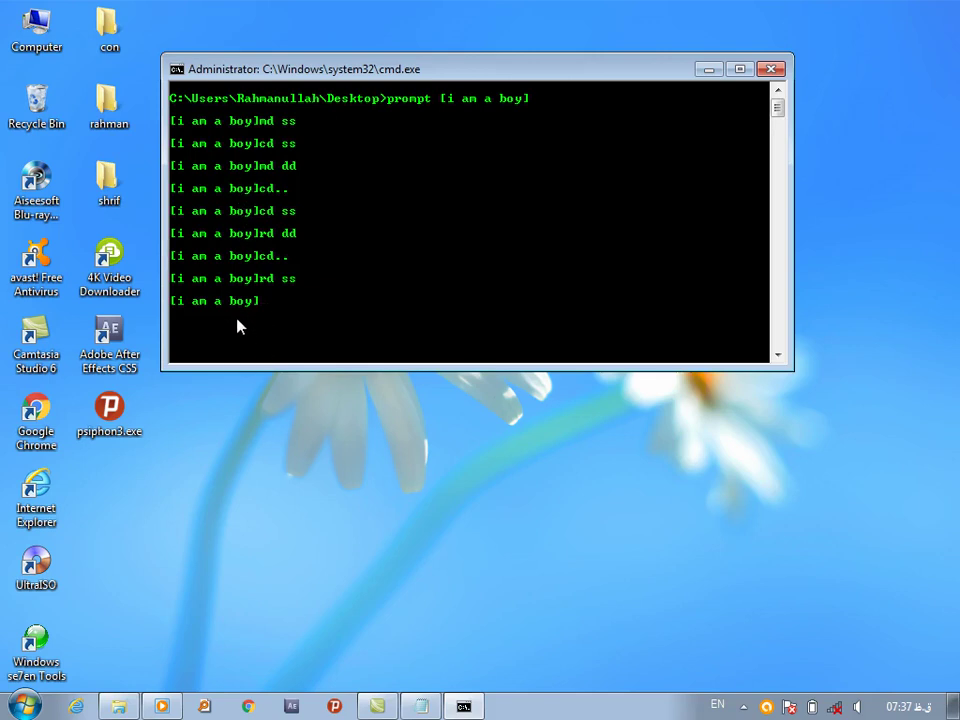
Restore the default prompt, clear the console, and bring the ttt notes forward
{"action": "type", "text": "prompt"}
{"action": "key", "text": "Return"}
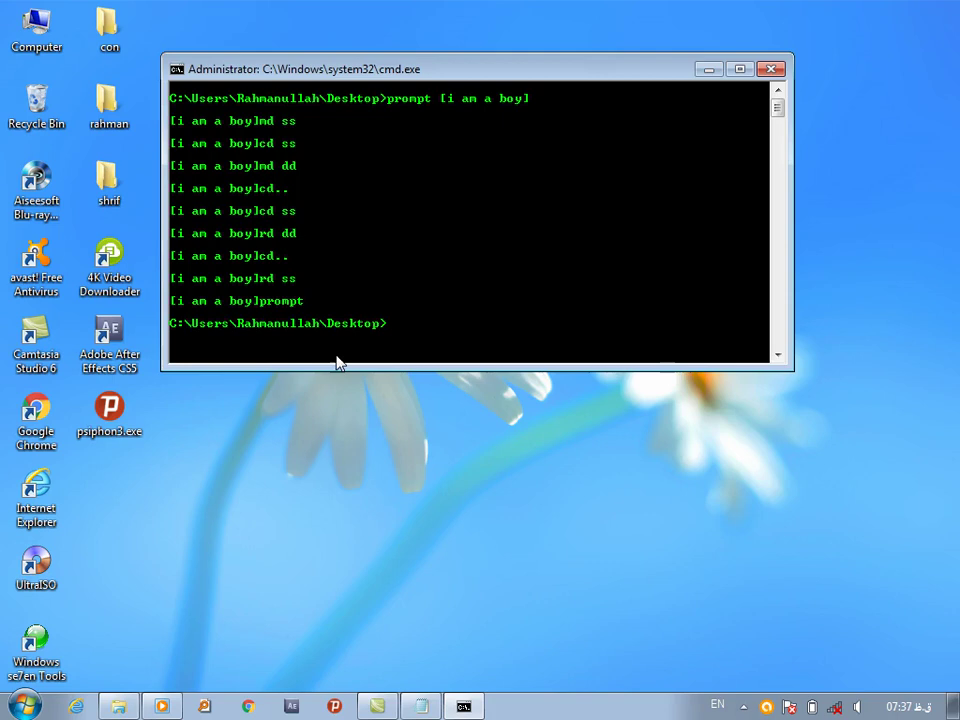
{"action": "type", "text": "cls"}
{"action": "key", "text": "Return"}
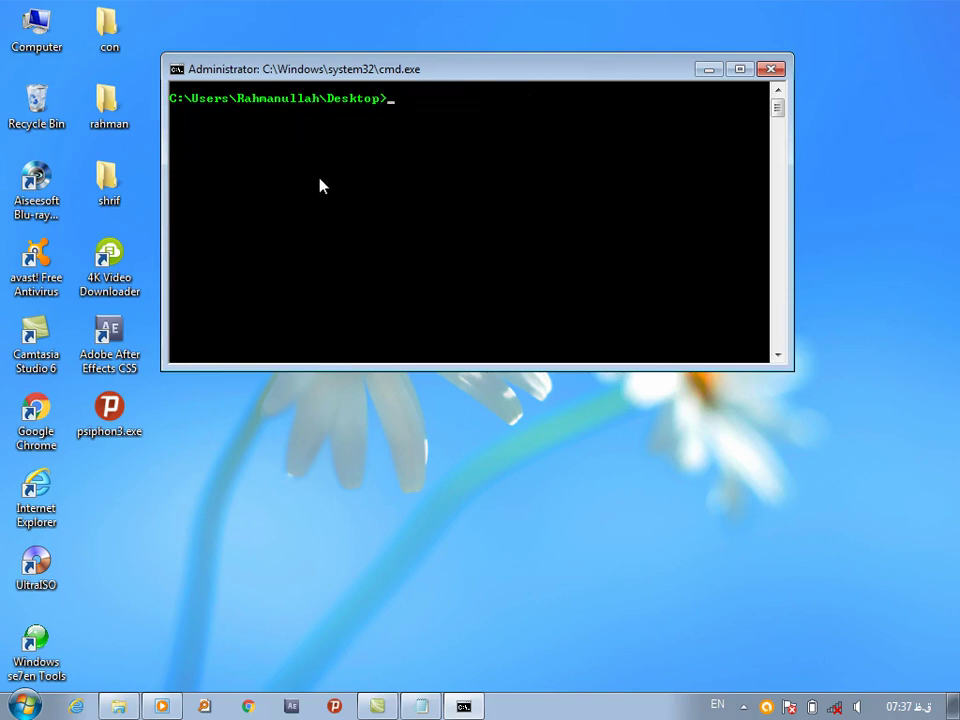
{"action": "left_click", "coordinate": [421, 707]}
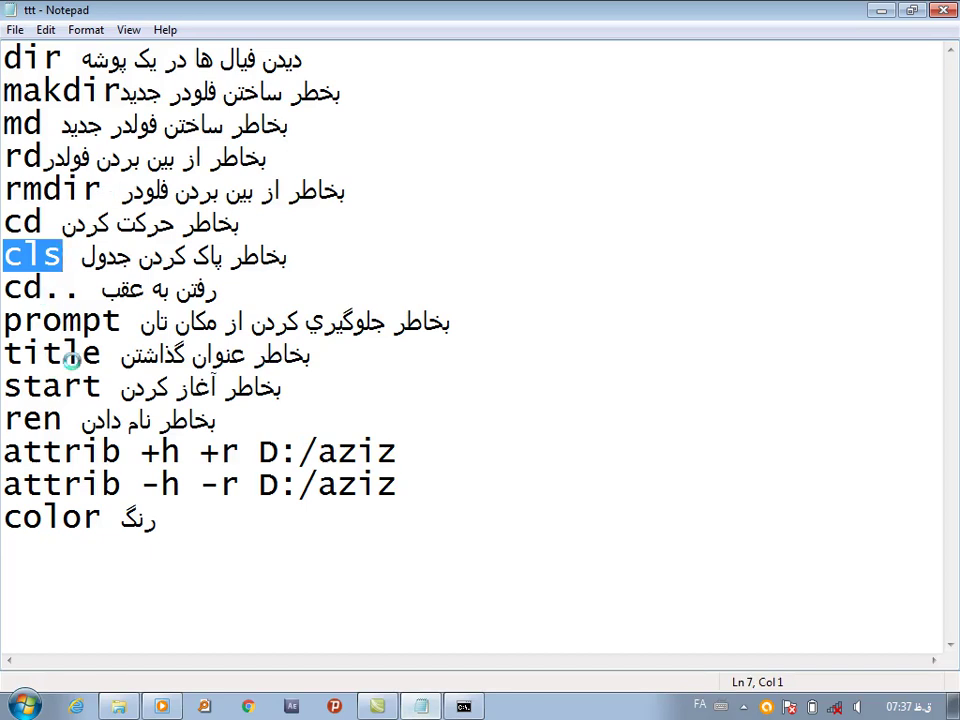
Retitle the console window 'i love afghanistan country' and switch back to the ttt notes
{"action": "left_click", "coordinate": [424, 708]}
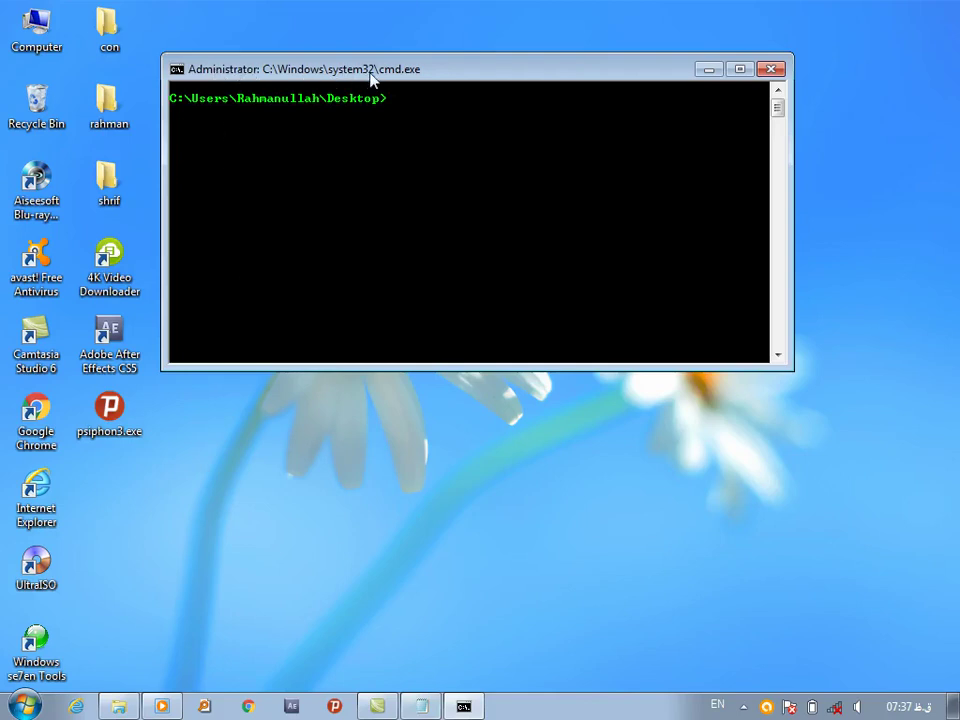
{"action": "type", "text": "title i love afghanista"}
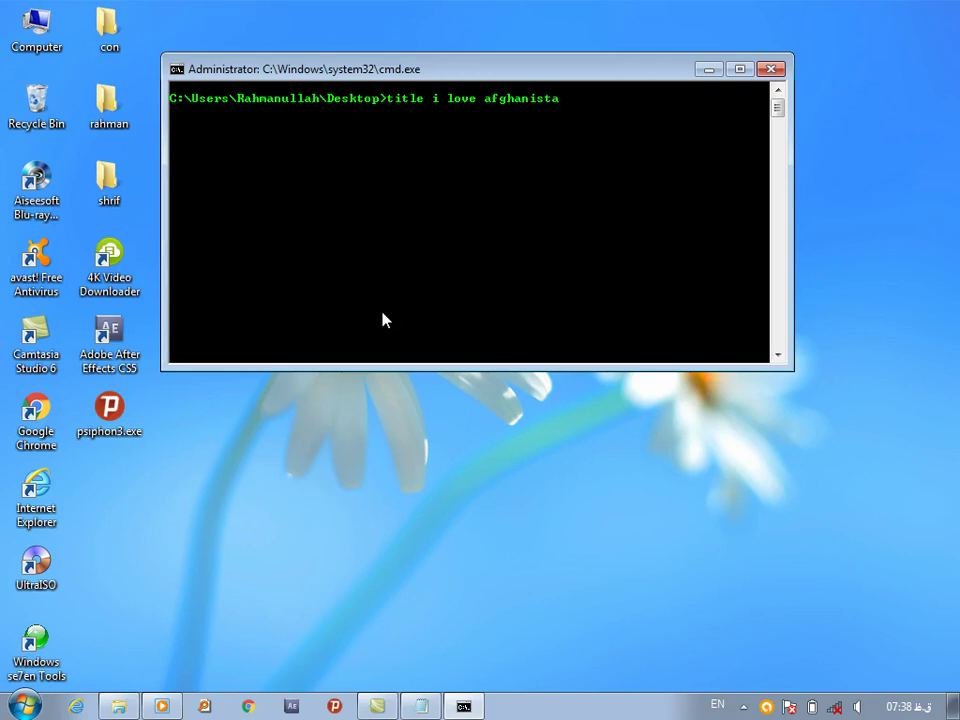
{"action": "type", "text": "n country"}
{"action": "key", "text": "Return"}
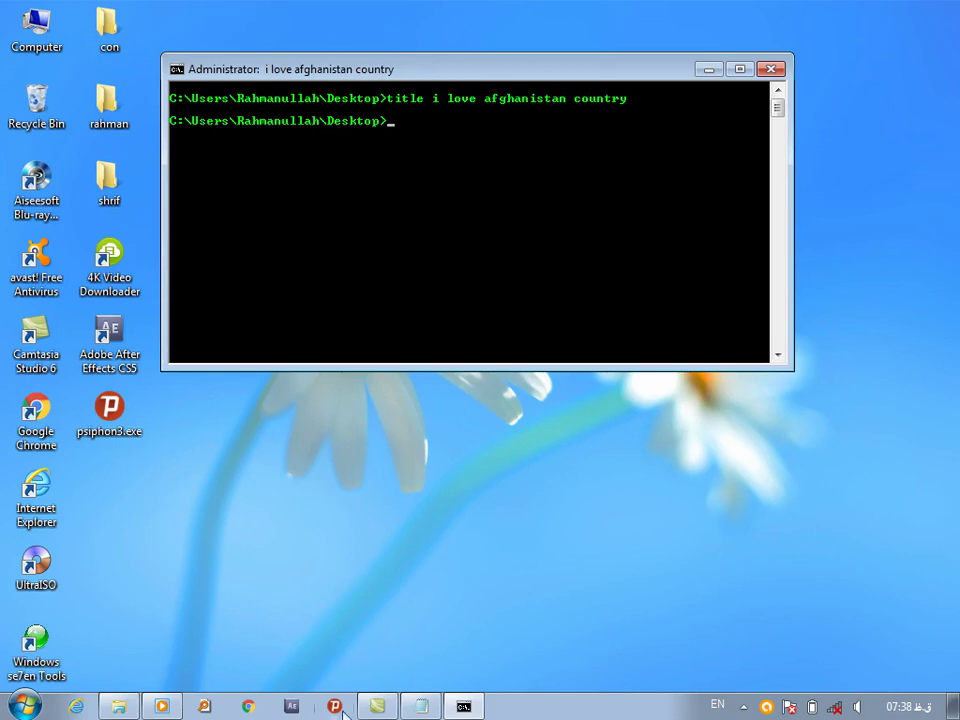
{"action": "key", "text": "alt+Tab"}
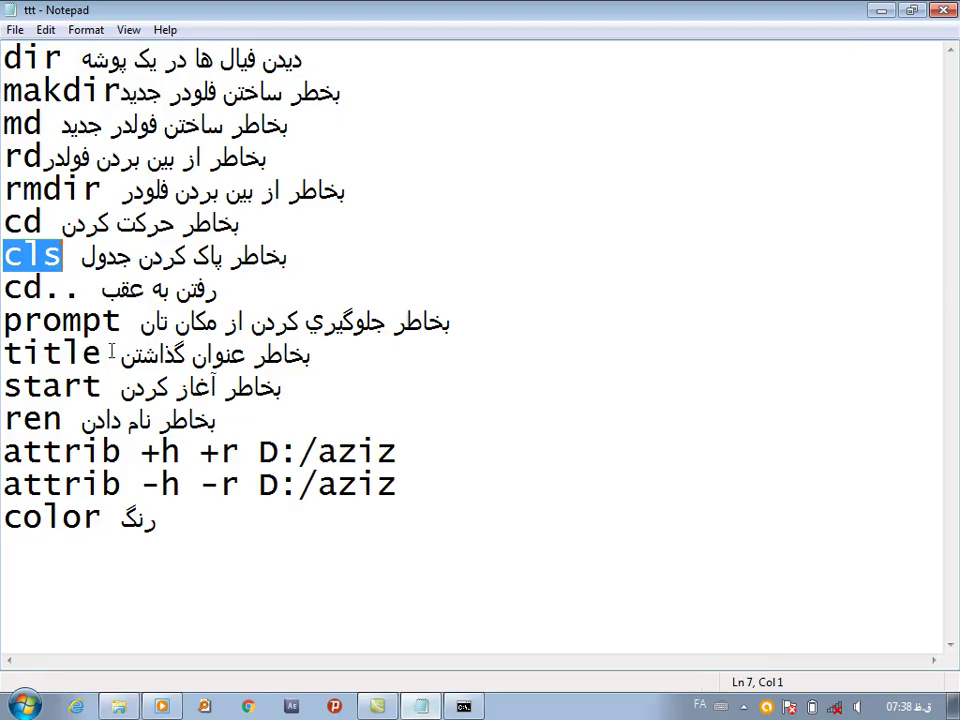
Try start paint and start msoaint, dismissing both cannot-find errors
{"action": "left_click_drag", "start_coordinate": [101, 388], "coordinate": [4, 386]}
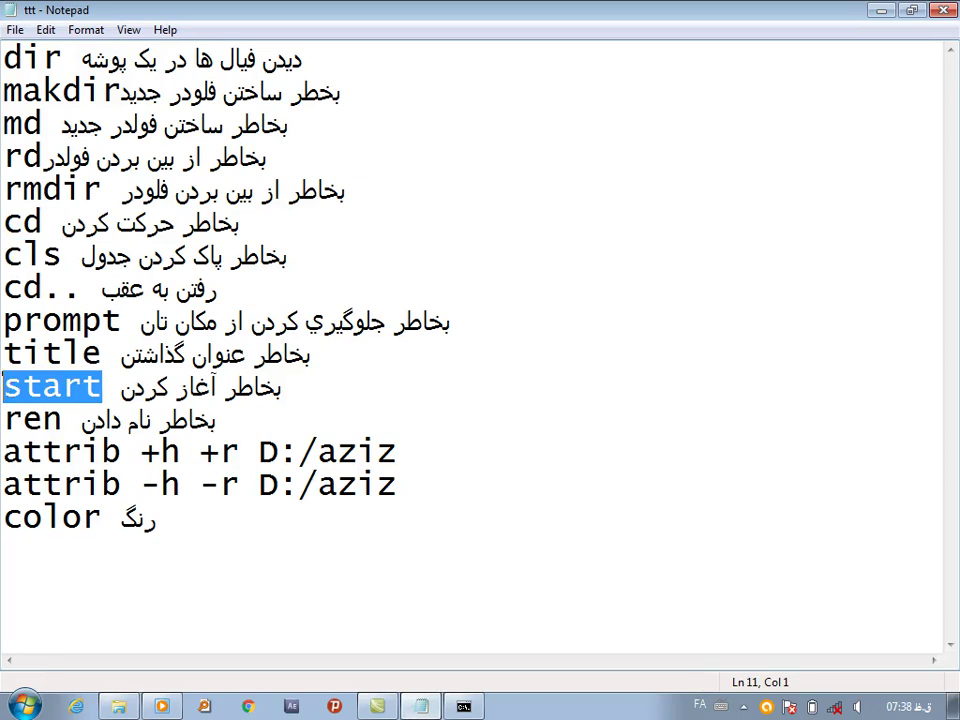
{"action": "left_click", "coordinate": [463, 708]}
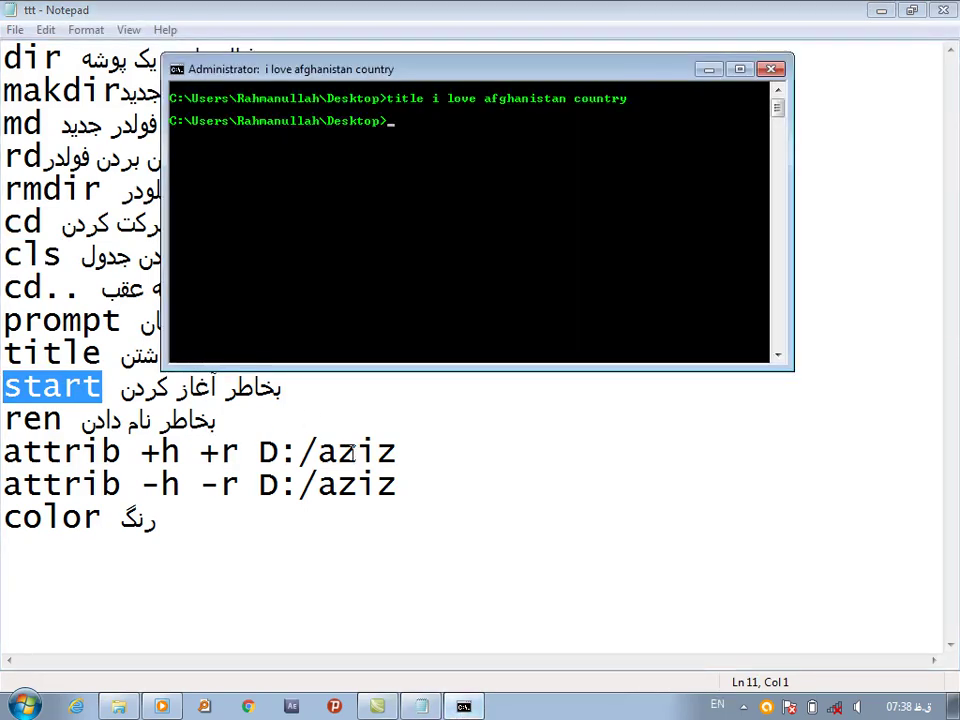
{"action": "type", "text": "start paint"}
{"action": "key", "text": "Return"}
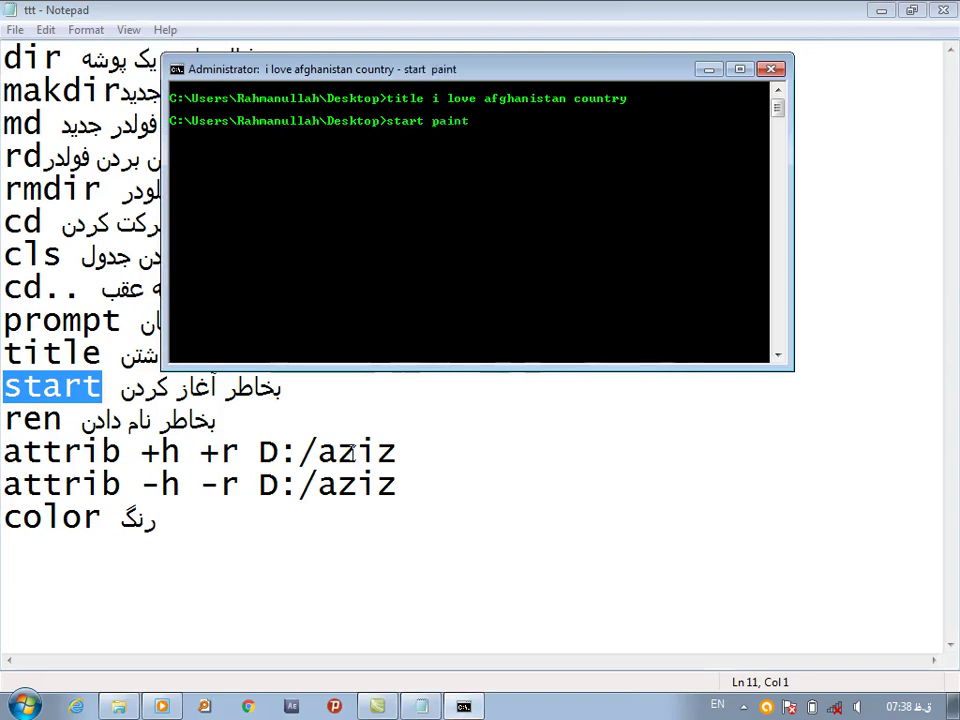
{"action": "left_click", "coordinate": [681, 356]}
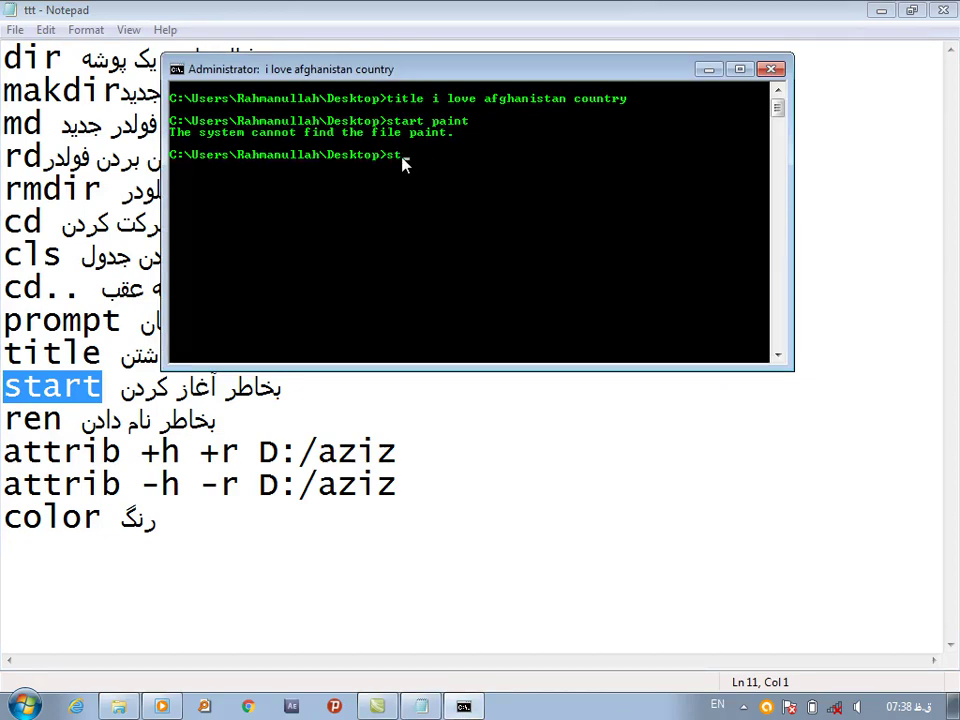
{"action": "type", "text": "start msoaint"}
{"action": "key", "text": "Return"}
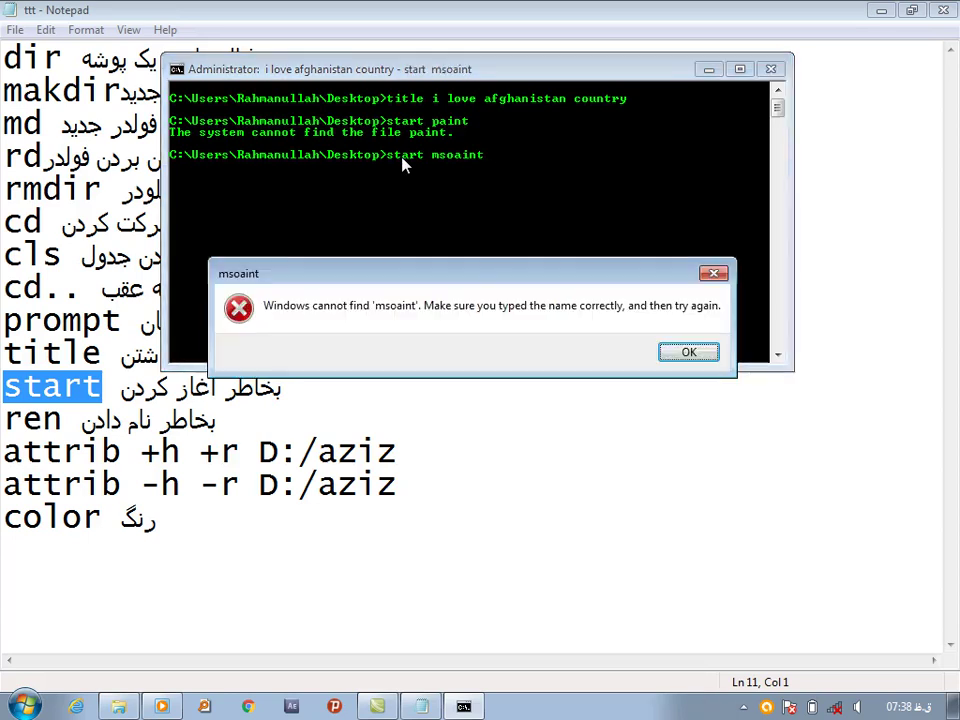
{"action": "left_click", "coordinate": [689, 353]}
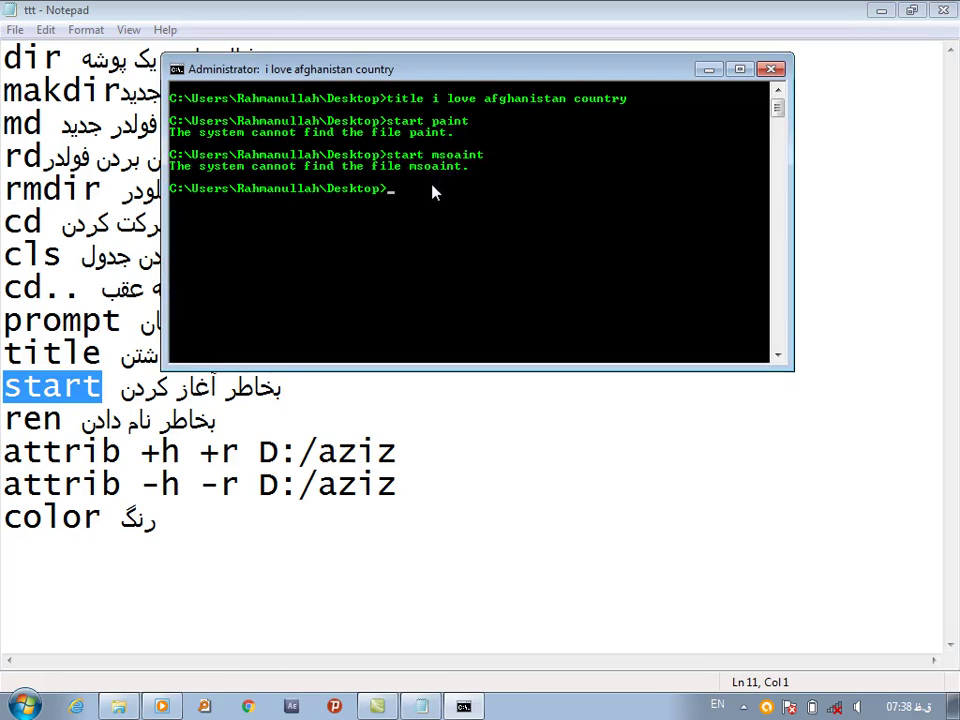
Launch Paint with start mspaint, close it, then open a blank Notepad with start notepad
{"action": "type", "text": "start mspaint"}
{"action": "key", "text": "Return"}
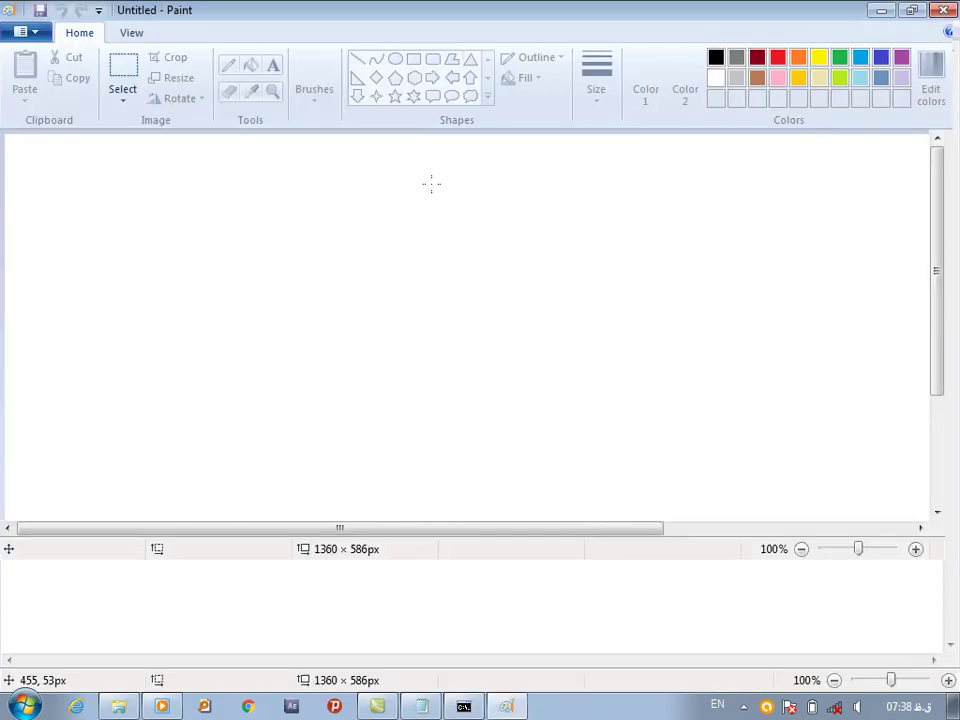
{"action": "left_click", "coordinate": [943, 10]}
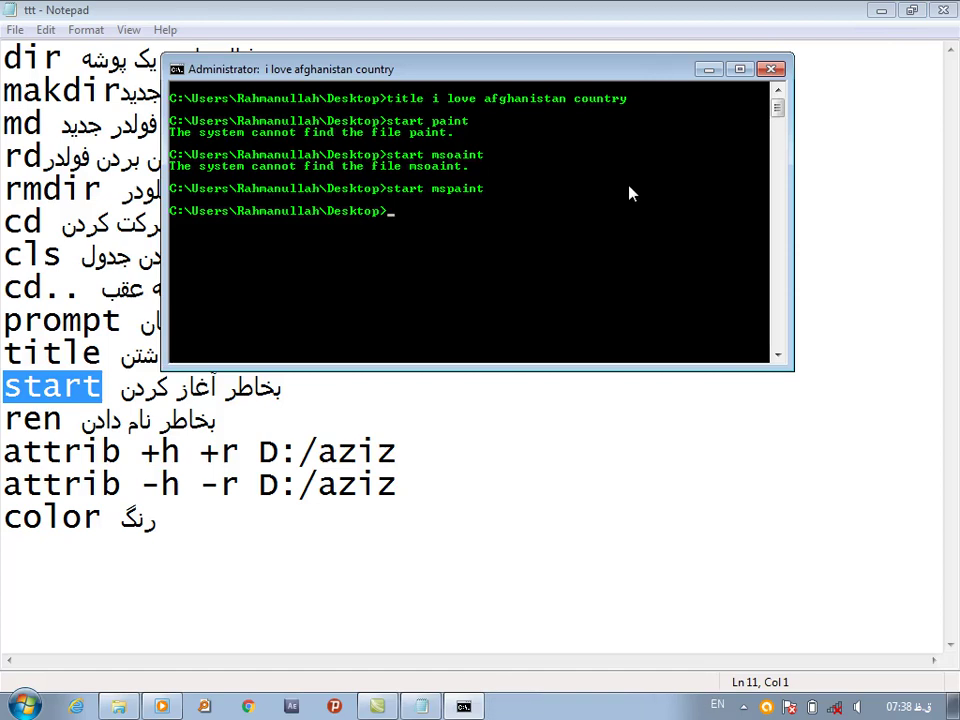
{"action": "type", "text": "start notepad"}
{"action": "key", "text": "Return"}
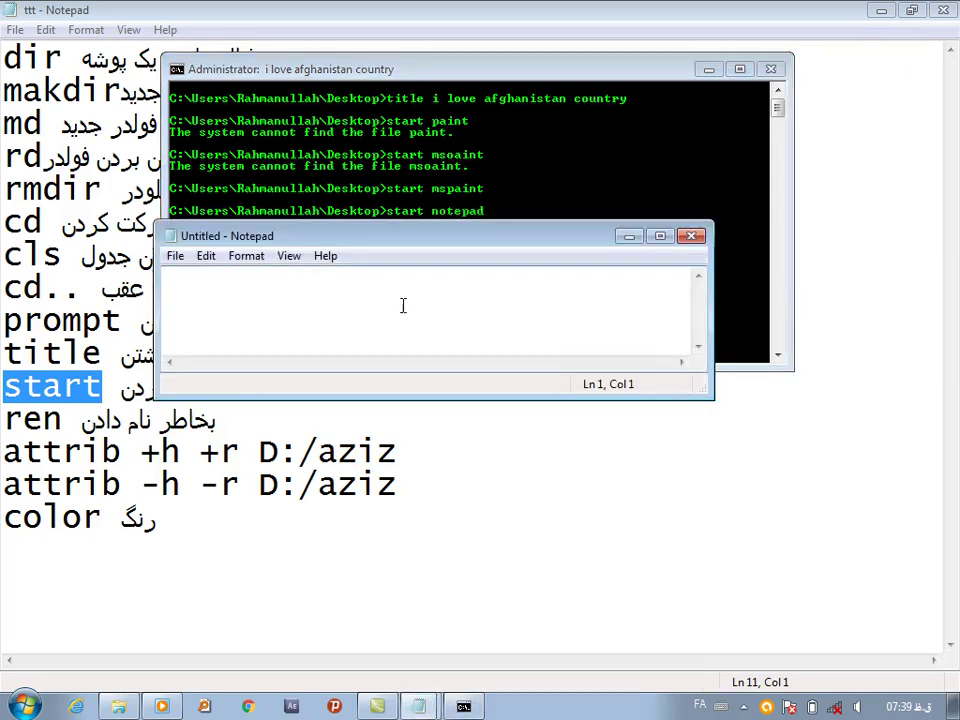
Close the blank Untitled Notepad, mark the ren and color entries in the notes, and restore the console
{"action": "left_click", "coordinate": [692, 237]}
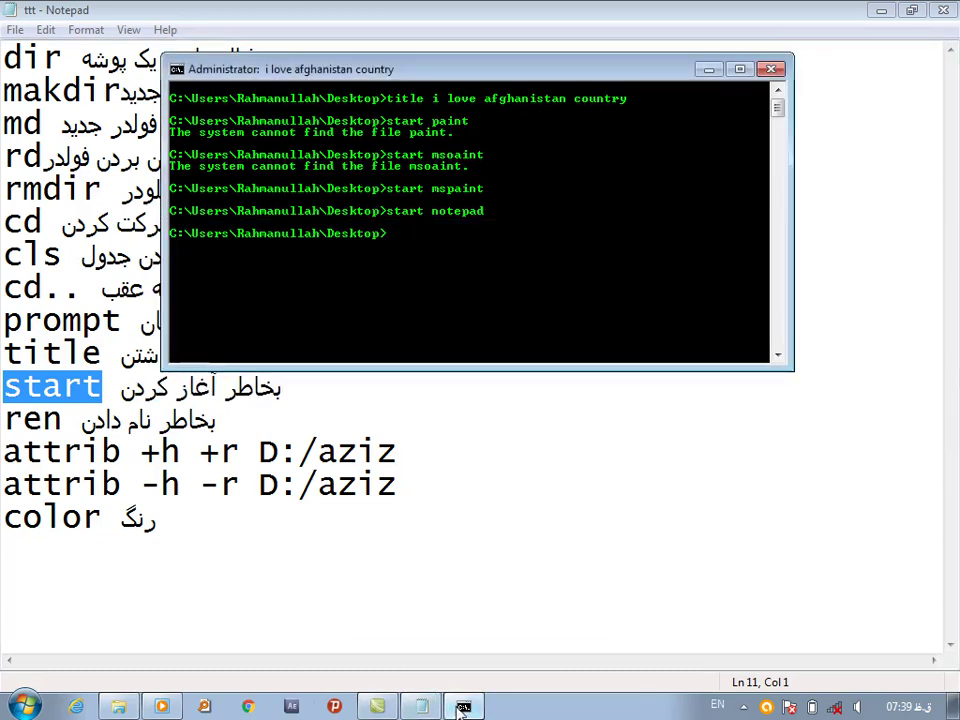
{"action": "left_click", "coordinate": [462, 707]}
{"action": "left_click_drag", "start_coordinate": [63, 422], "coordinate": [2, 420]}
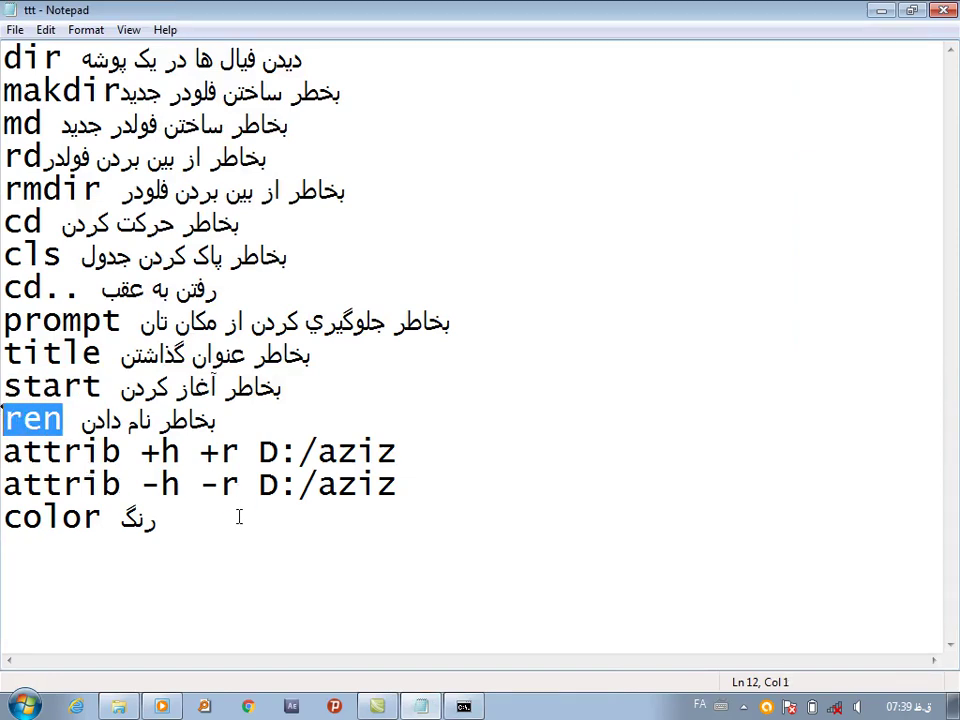
{"action": "left_click", "coordinate": [159, 533]}
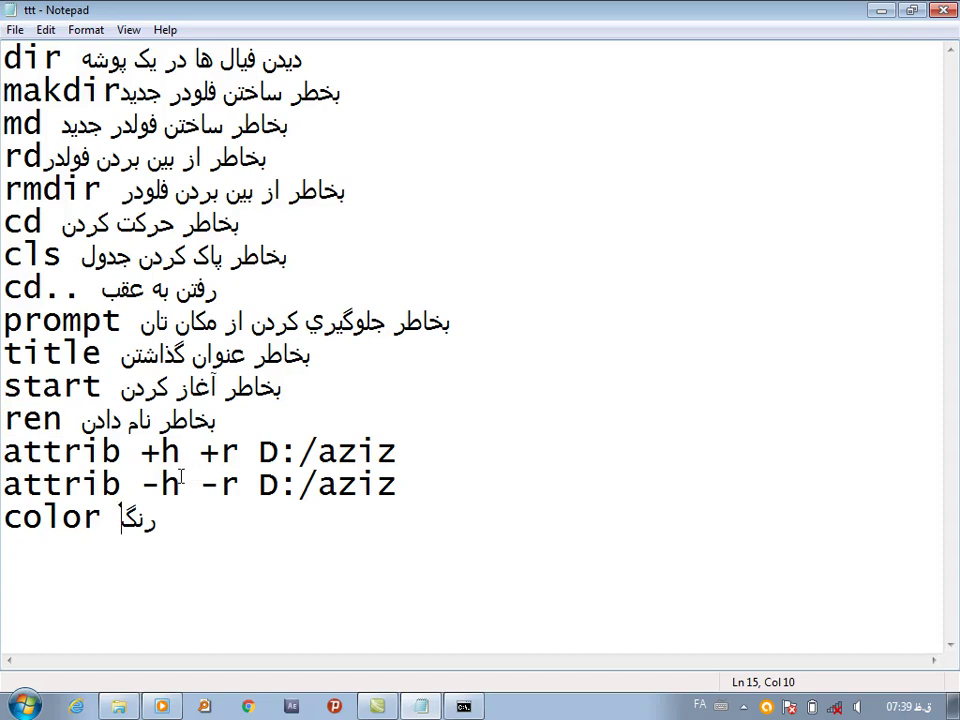
{"action": "left_click", "coordinate": [463, 706]}
{"action": "left_click", "coordinate": [893, 18]}
Open Computer and browse Local Disk (F:) in large icon view
{"action": "double_click", "coordinate": [34, 30]}
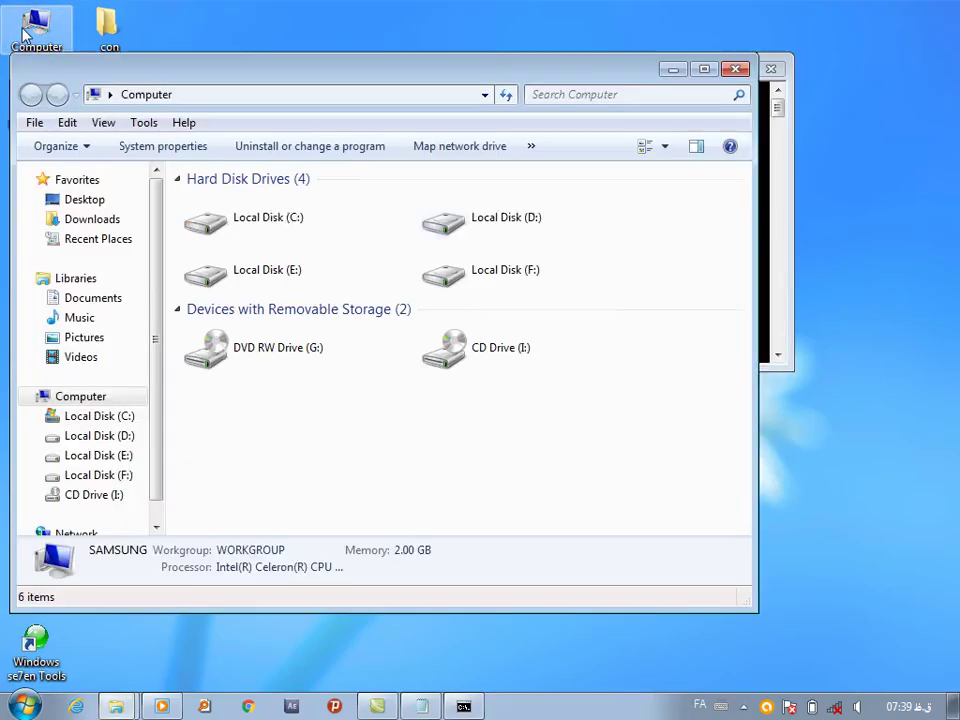
{"action": "double_click", "coordinate": [500, 283]}
{"action": "scroll", "coordinate": [744, 520], "scroll_direction": "down", "scroll_amount": 1}
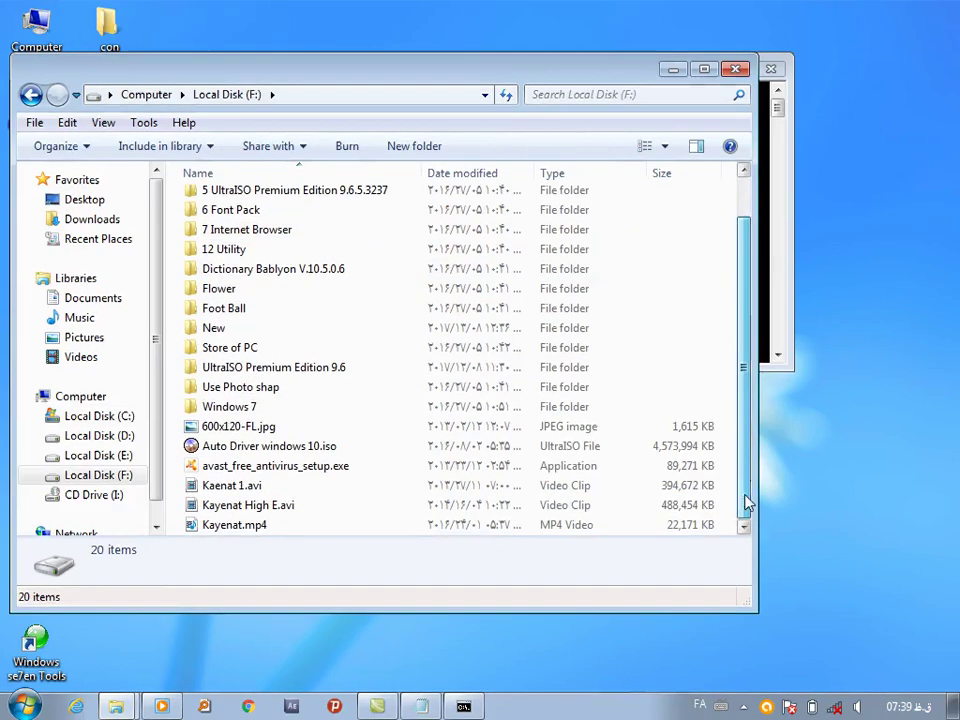
{"action": "left_click", "coordinate": [664, 146]}
{"action": "left_click", "coordinate": [726, 54]}
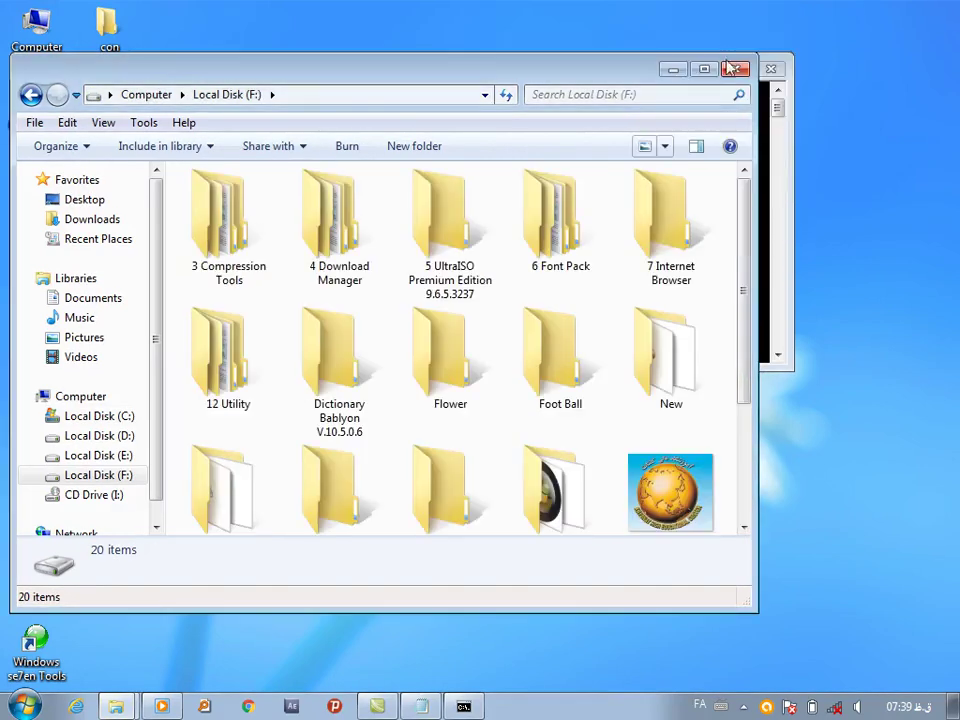
{"action": "scroll", "coordinate": [744, 326], "scroll_direction": "down", "scroll_amount": 3}
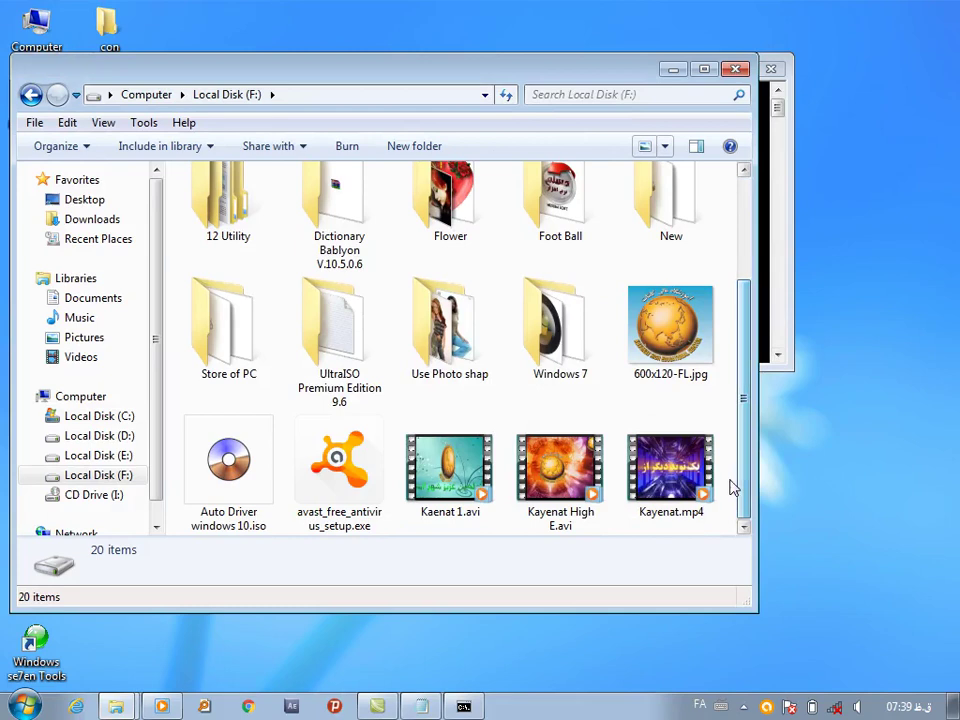
{"action": "left_click", "coordinate": [30, 94]}
Create a new folder named sss on Local Disk (E:)
{"action": "double_click", "coordinate": [316, 287]}
{"action": "right_click", "coordinate": [459, 482]}
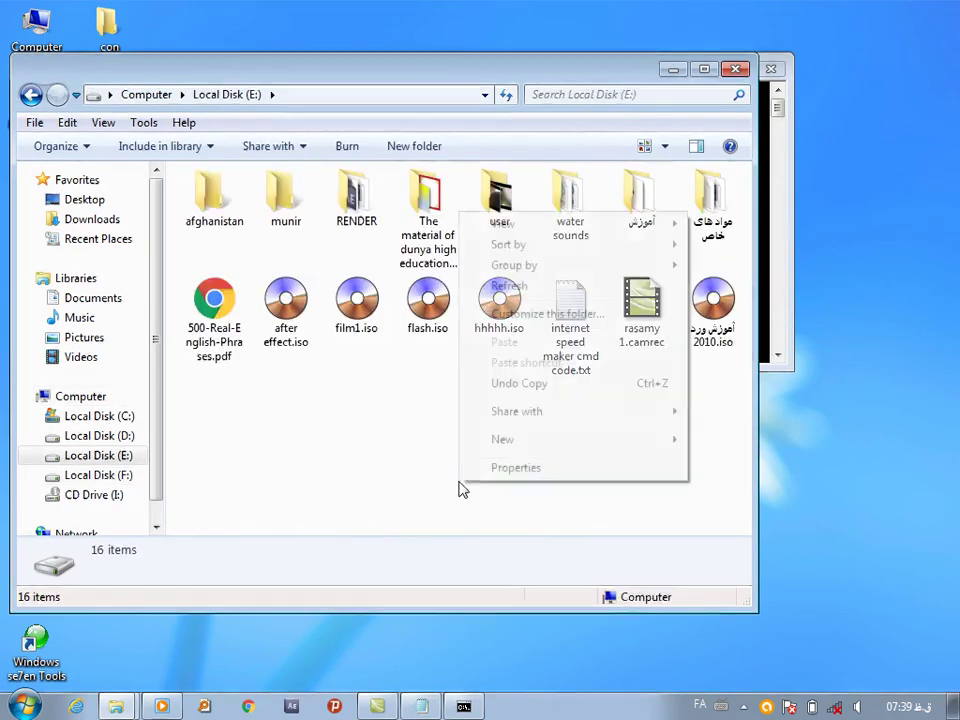
{"action": "mouse_move", "coordinate": [671, 450]}
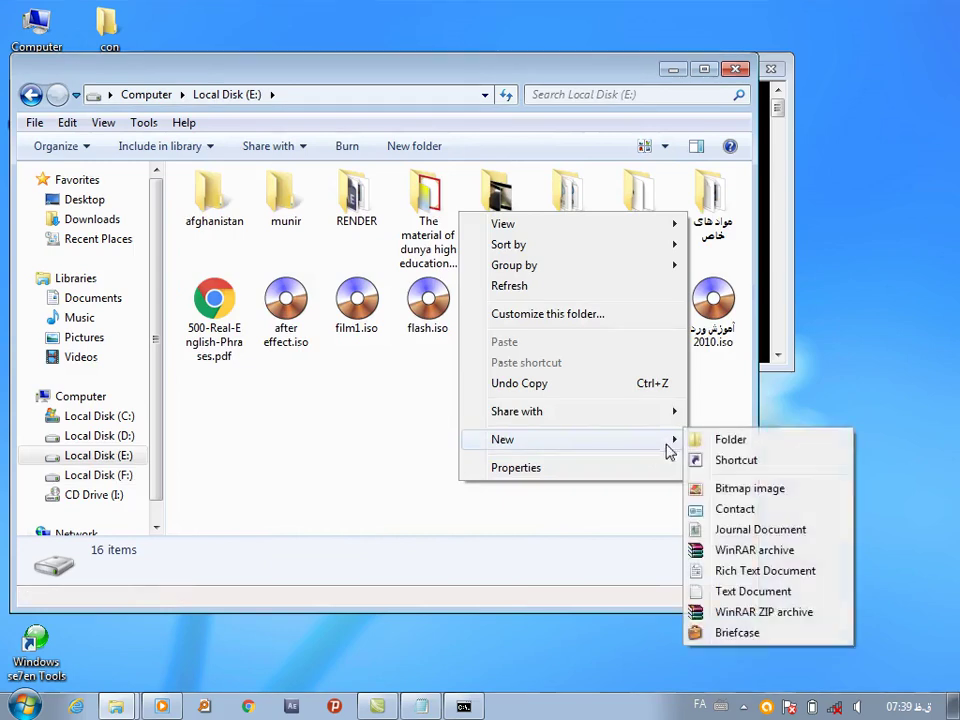
{"action": "left_click", "coordinate": [706, 440]}
{"action": "type", "text": "سا"}
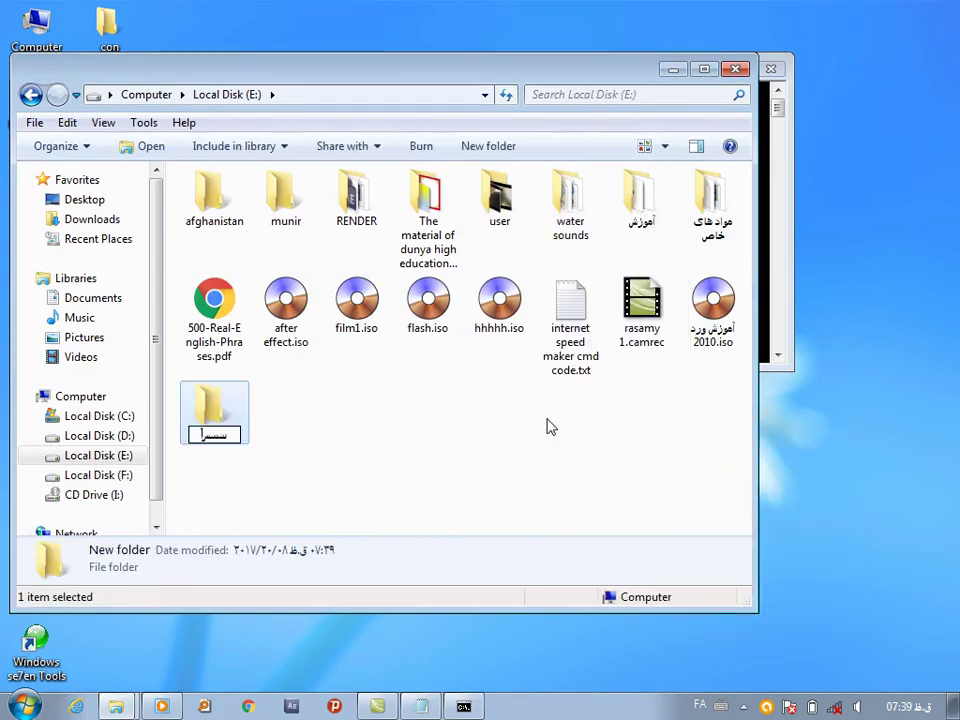
{"action": "key", "text": "BackSpace"}
{"action": "key", "text": "BackSpace"}
{"action": "key", "text": "alt+shift"}
{"action": "type", "text": "sss"}
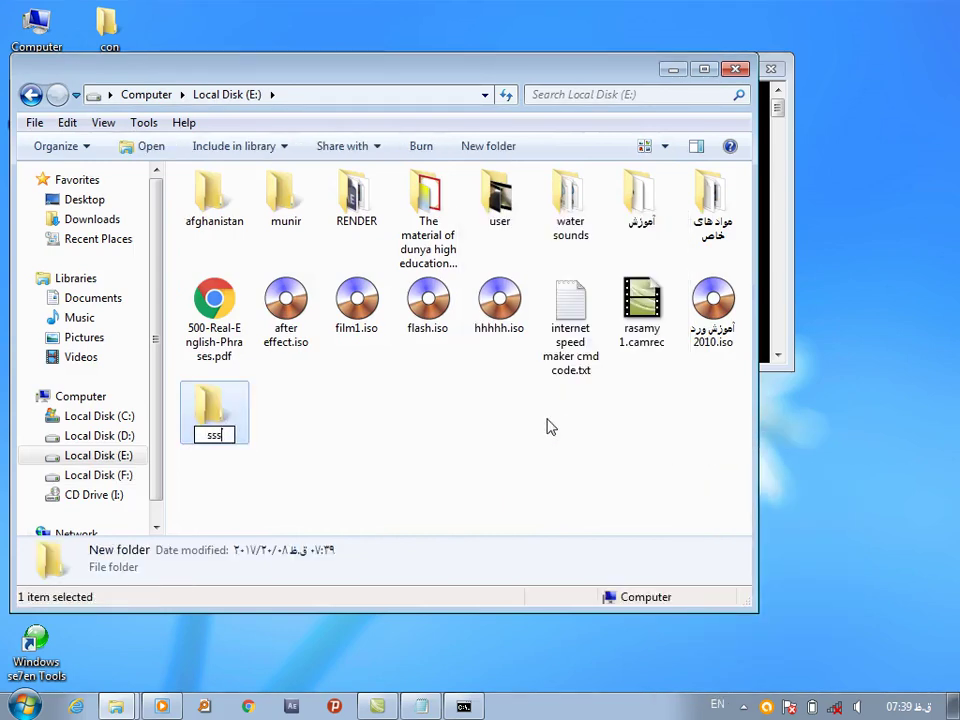
{"action": "left_click", "coordinate": [518, 439]}
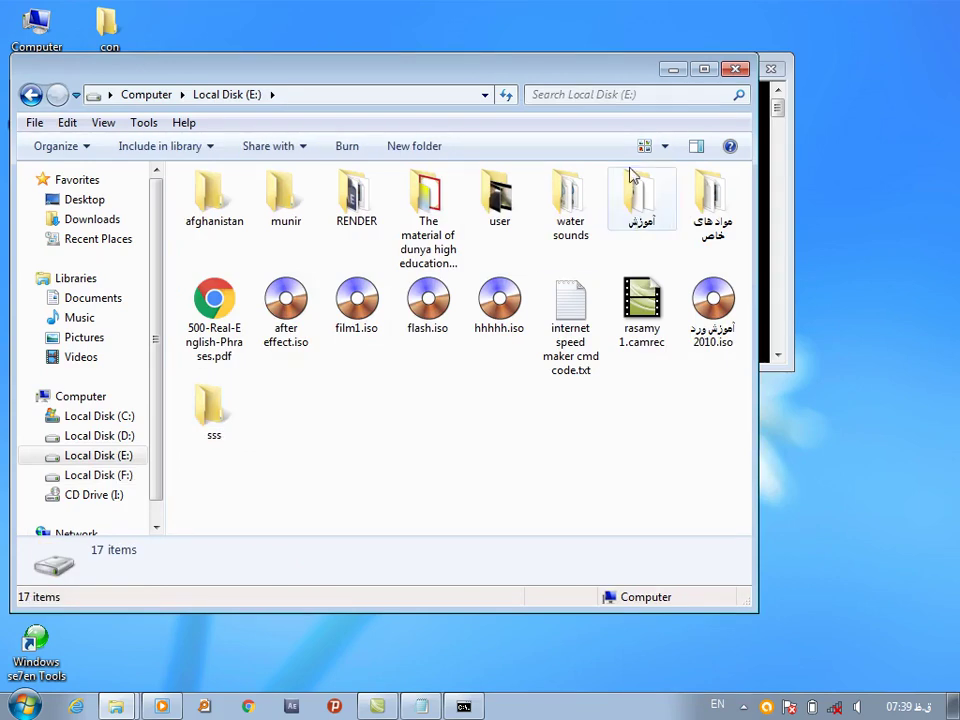
Arrange the Explorer and Command Prompt windows side by side
{"action": "key", "text": "alt+shift"}
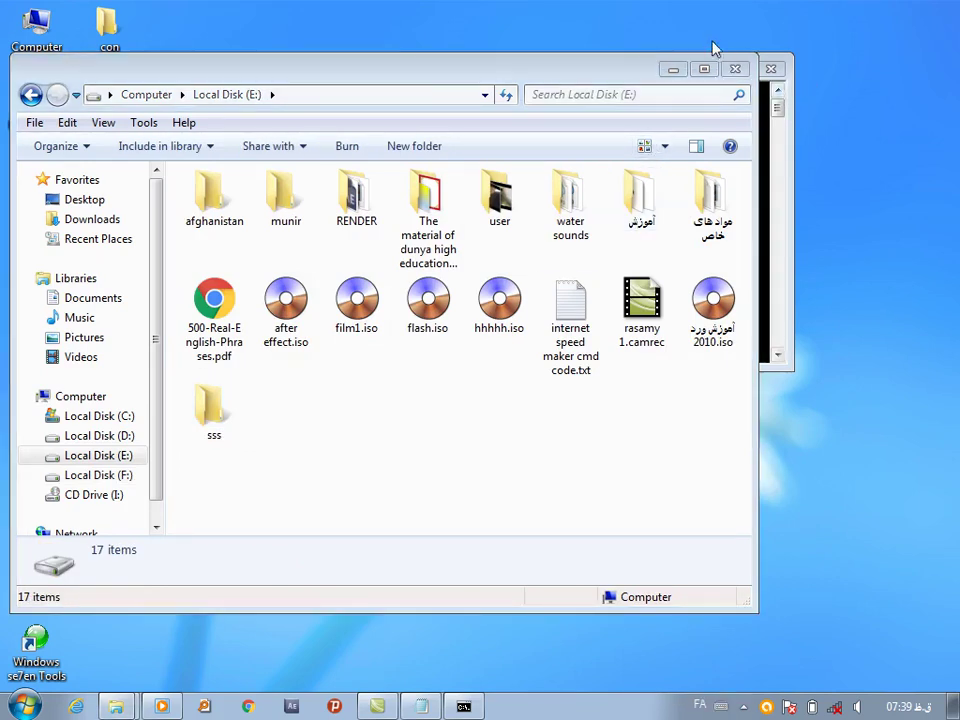
{"action": "left_click_drag", "start_coordinate": [643, 72], "coordinate": [528, 137]}
{"action": "left_click", "coordinate": [407, 66]}
{"action": "left_click_drag", "start_coordinate": [544, 75], "coordinate": [705, 130]}
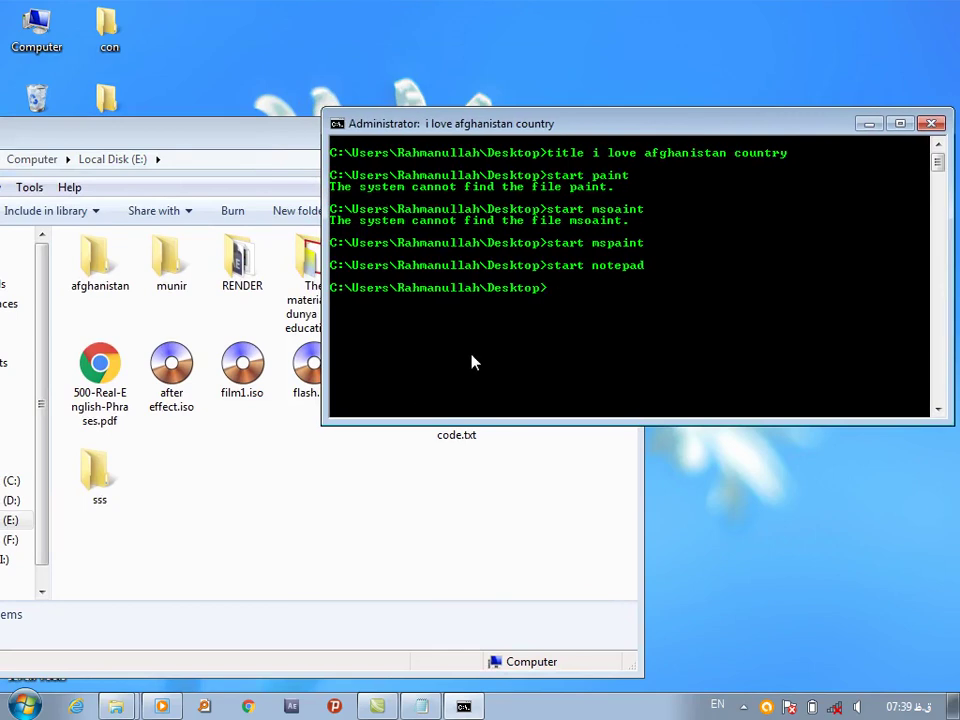
Hide sss with attrib +h +s E:/sss, then unhide it with attrib -h -s E:/sss
{"action": "type", "text": "attrib +h +s"}
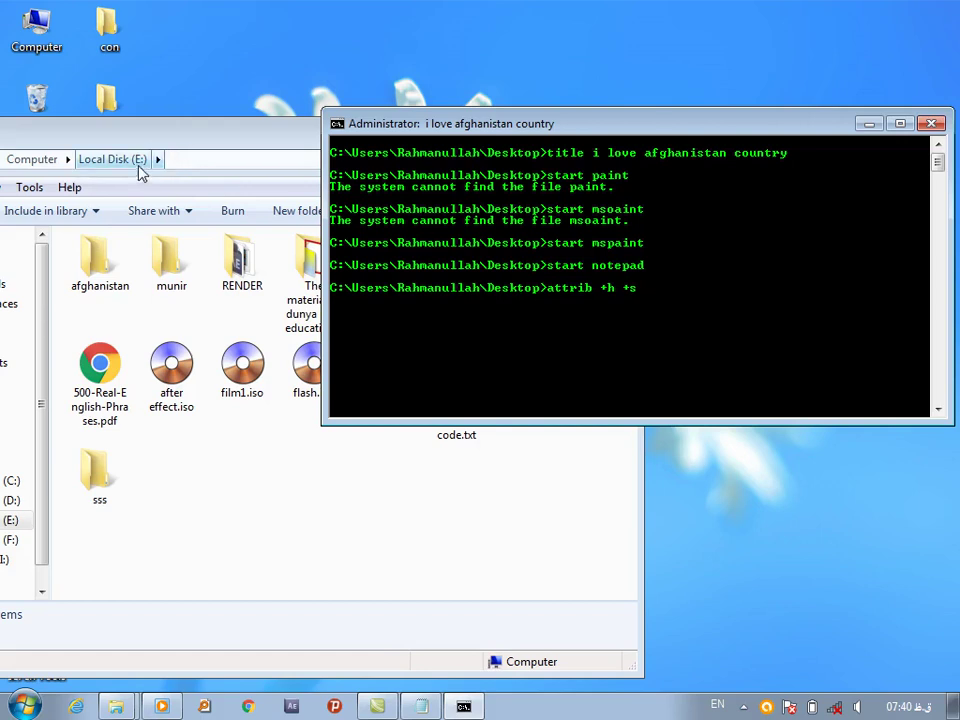
{"action": "type", "text": " E:/"}
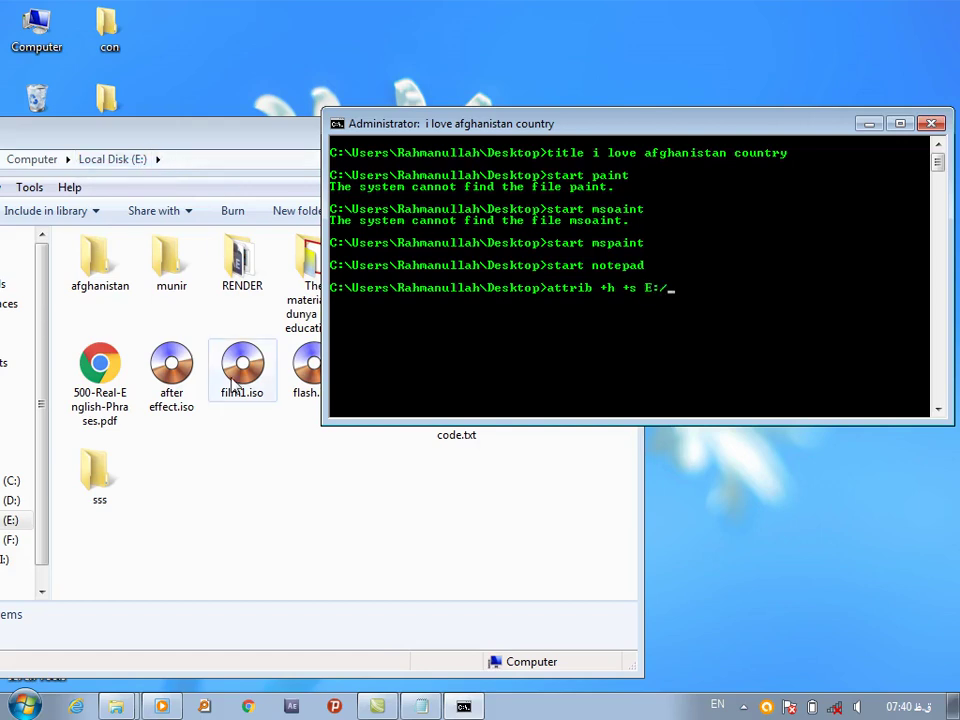
{"action": "type", "text": "sss"}
{"action": "key", "text": "Return"}
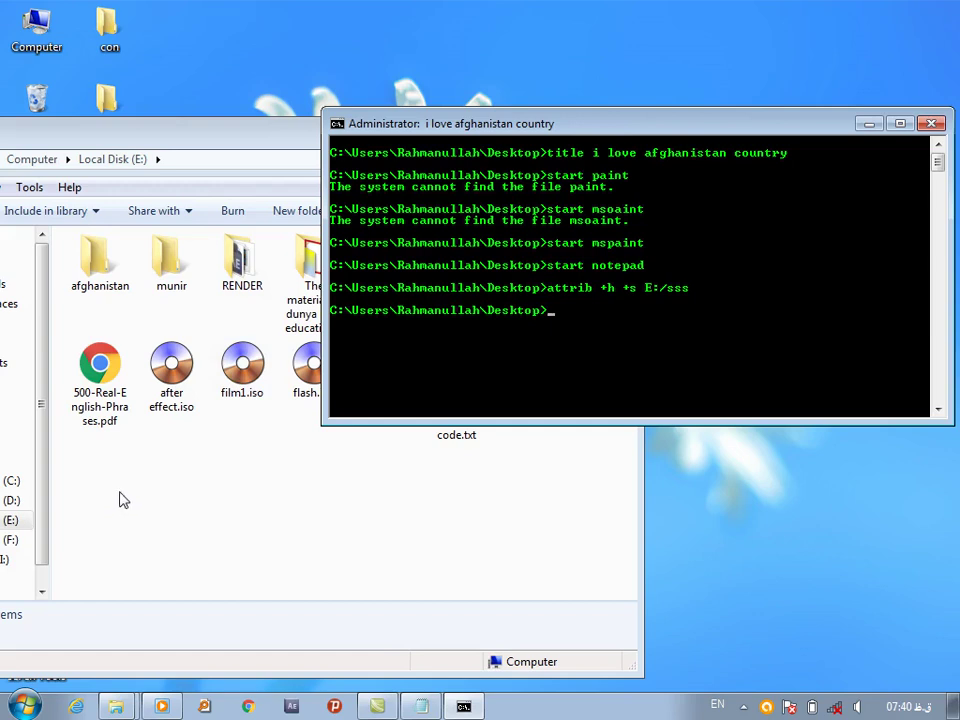
{"action": "type", "text": "ttrib -h -s E:/sss"}
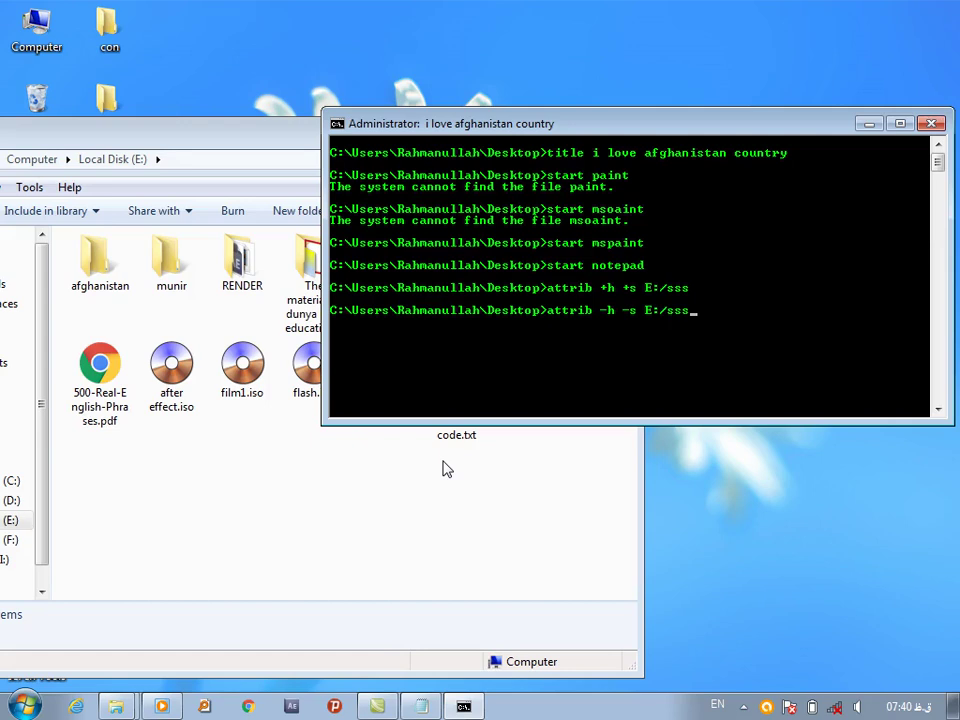
{"action": "key", "text": "Return"}
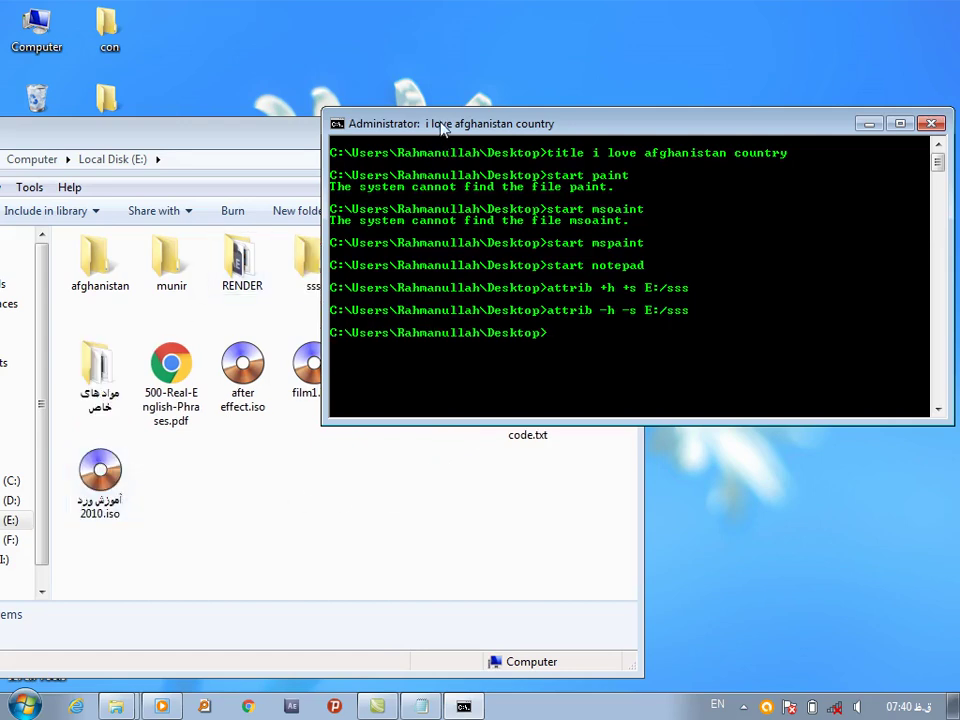
{"action": "left_click_drag", "start_coordinate": [441, 141], "coordinate": [542, 201]}
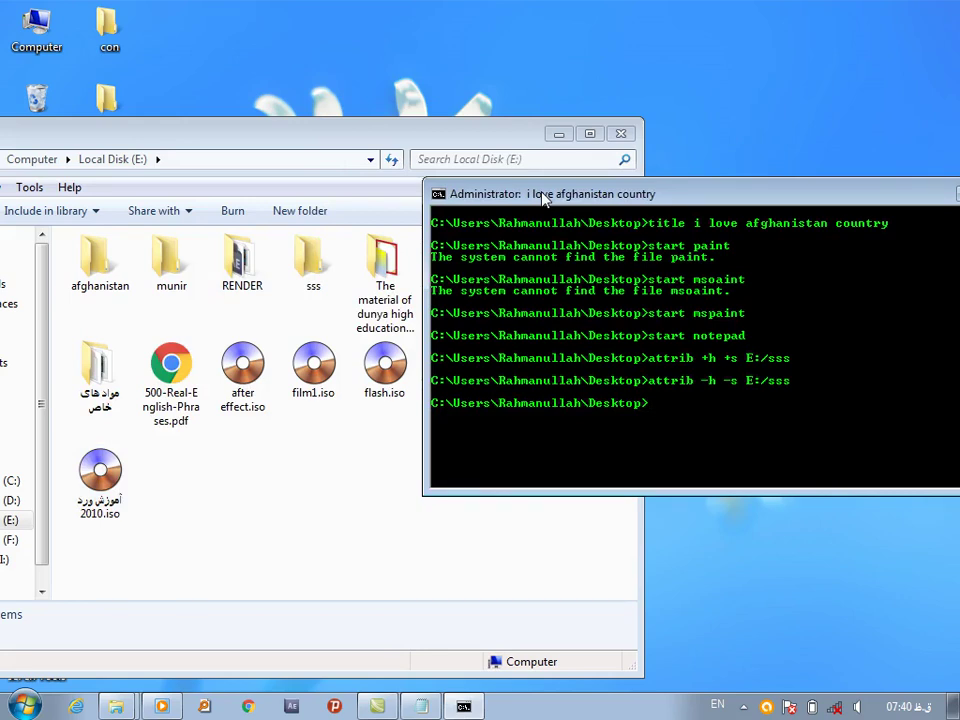
{"action": "left_click_drag", "start_coordinate": [543, 200], "coordinate": [455, 160]}
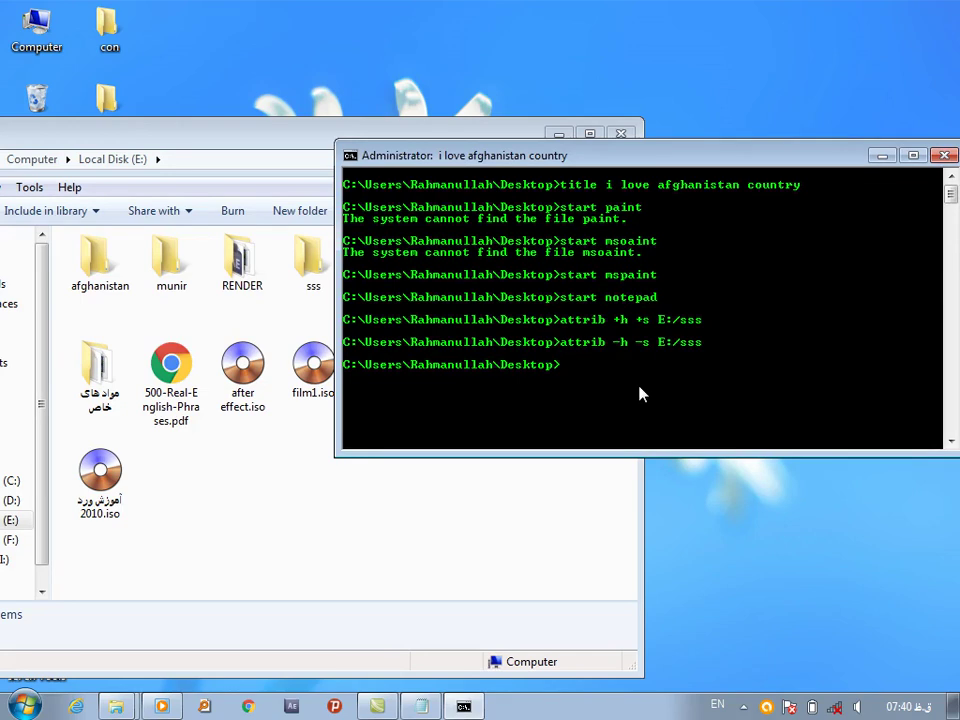
Delete the con folder from the desktop with rd con\ and minimize the console
{"action": "left_click", "coordinate": [881, 155]}
{"action": "left_click_drag", "start_coordinate": [223, 137], "coordinate": [568, 50]}
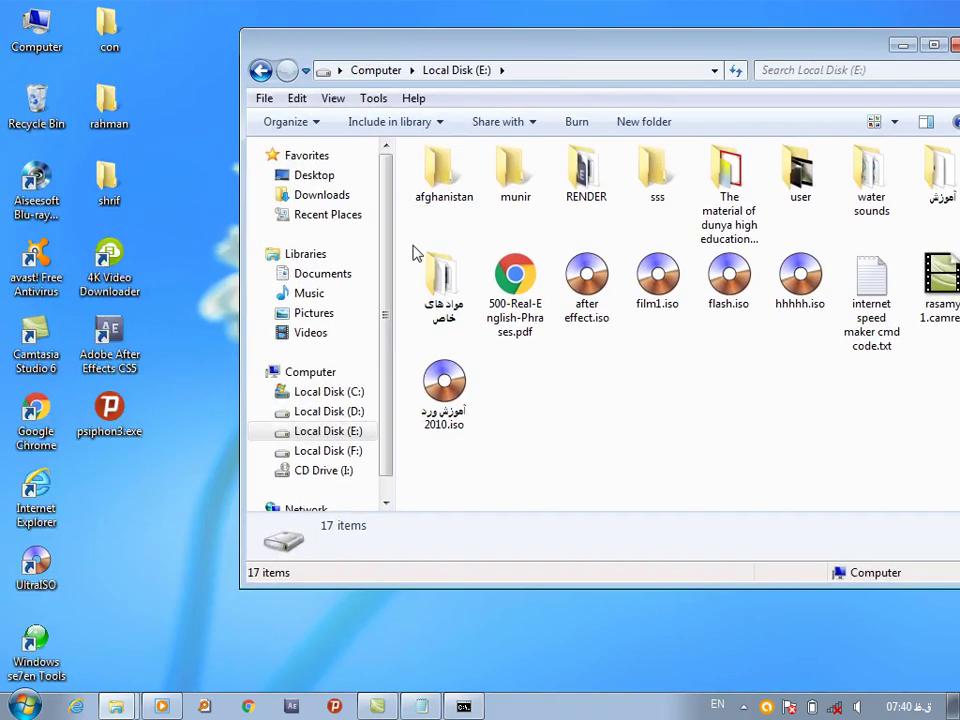
{"action": "left_click", "coordinate": [463, 706]}
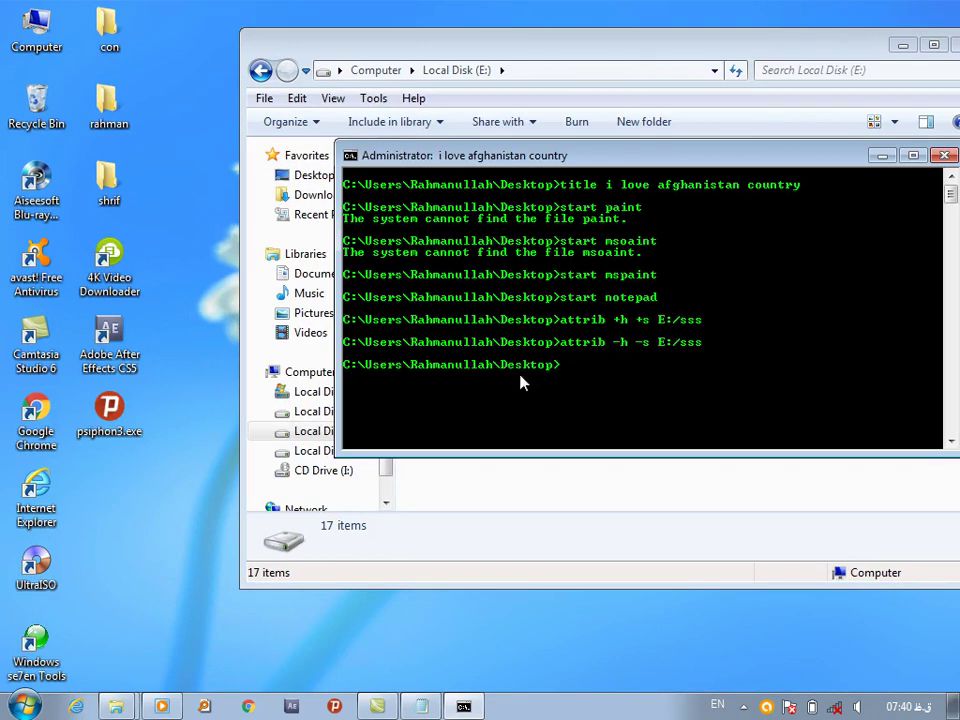
{"action": "type", "text": "rd con\\"}
{"action": "key", "text": "Return"}
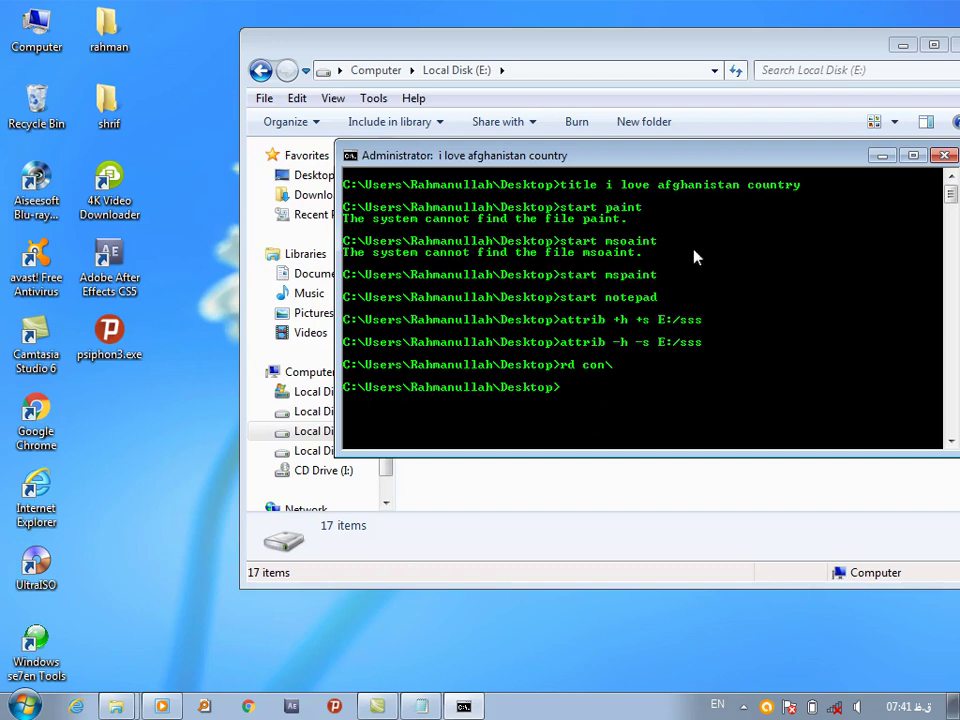
{"action": "left_click", "coordinate": [882, 155]}
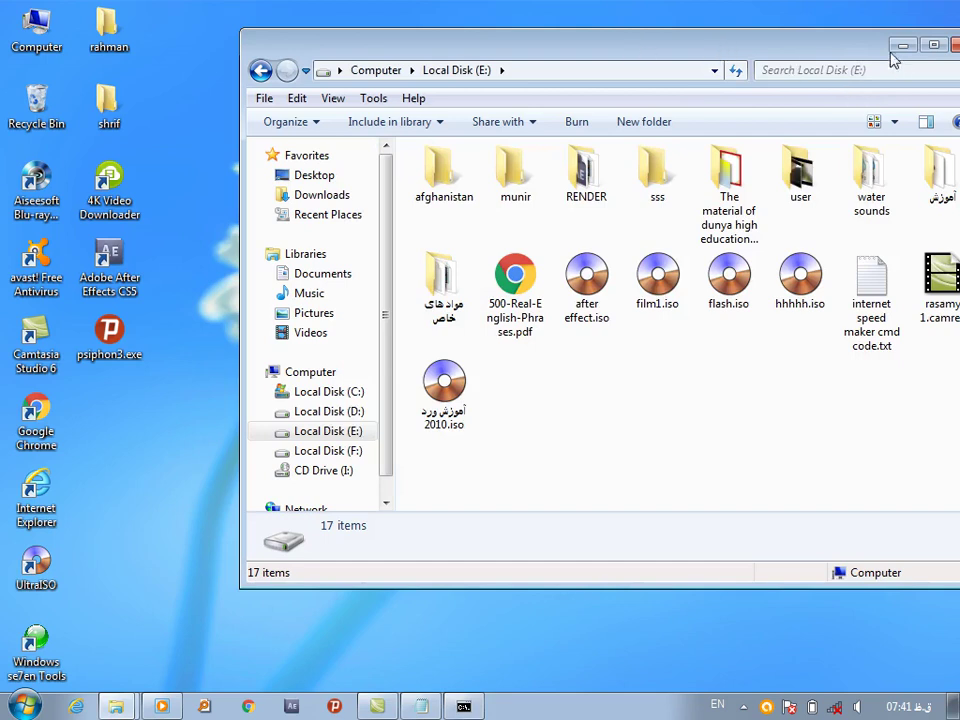
Open locker.txt from the مواد های خاص folder on Local Disk (E:)
{"action": "left_click_drag", "start_coordinate": [491, 82], "coordinate": [266, 78]}
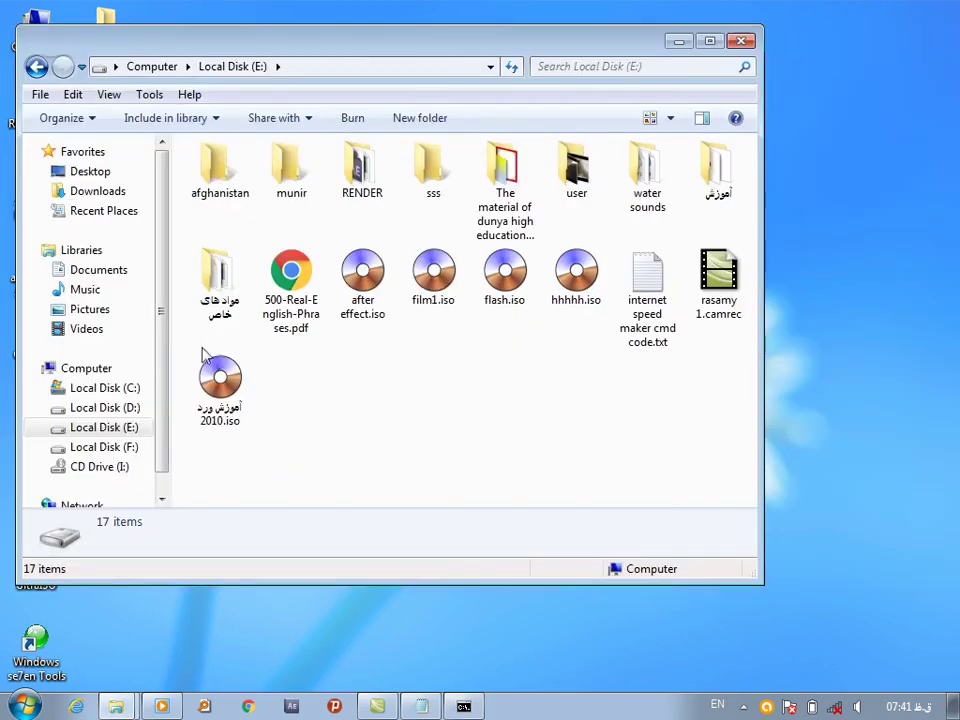
{"action": "double_click", "coordinate": [728, 180]}
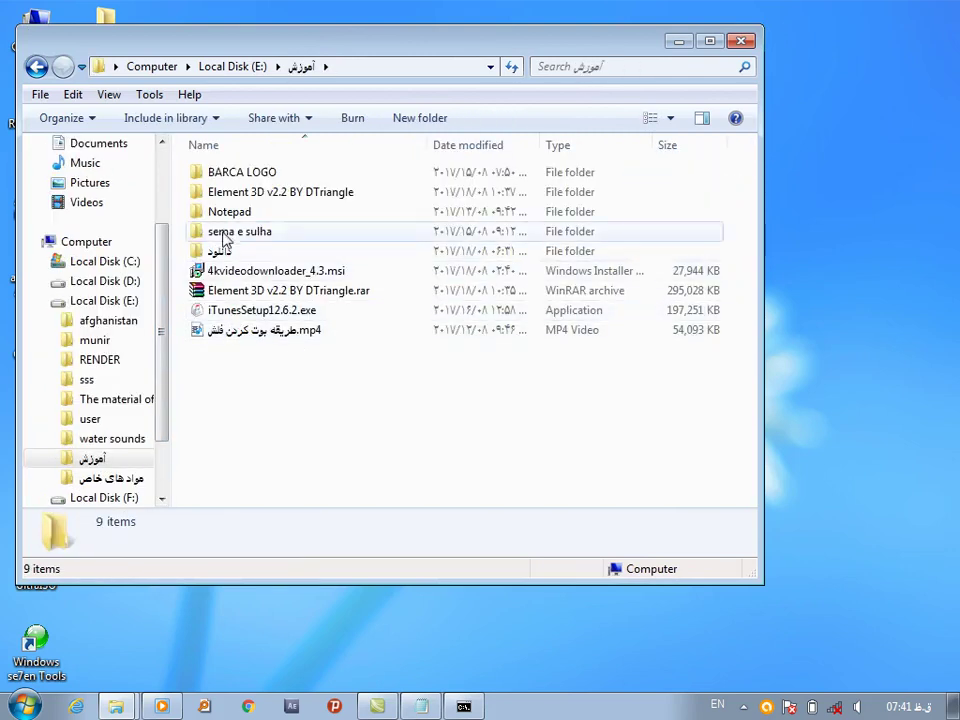
{"action": "left_click", "coordinate": [37, 62]}
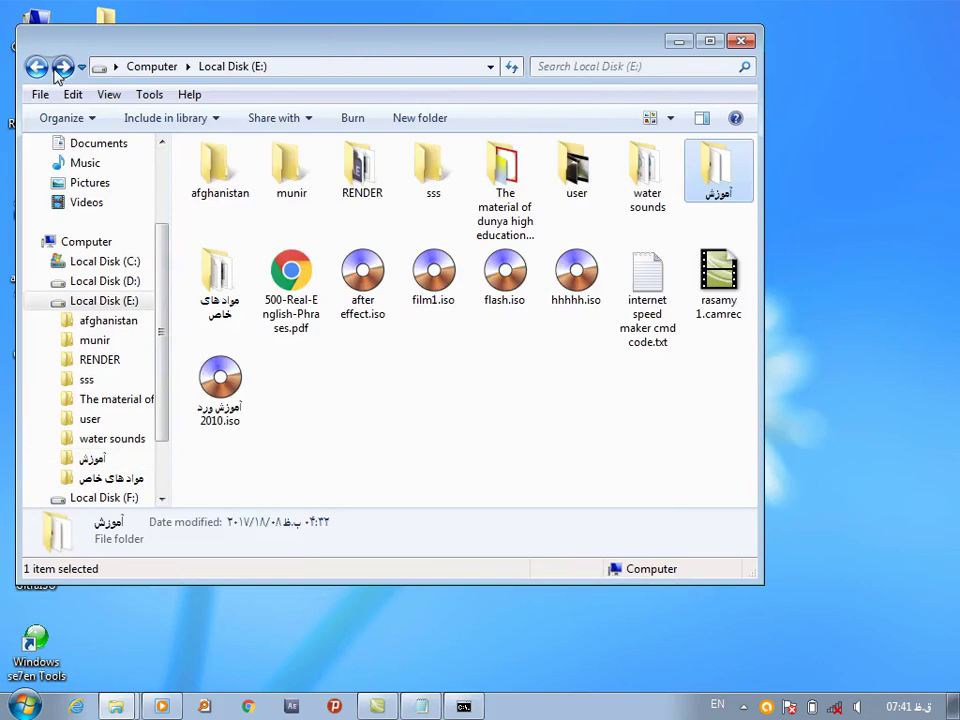
{"action": "left_click", "coordinate": [643, 270]}
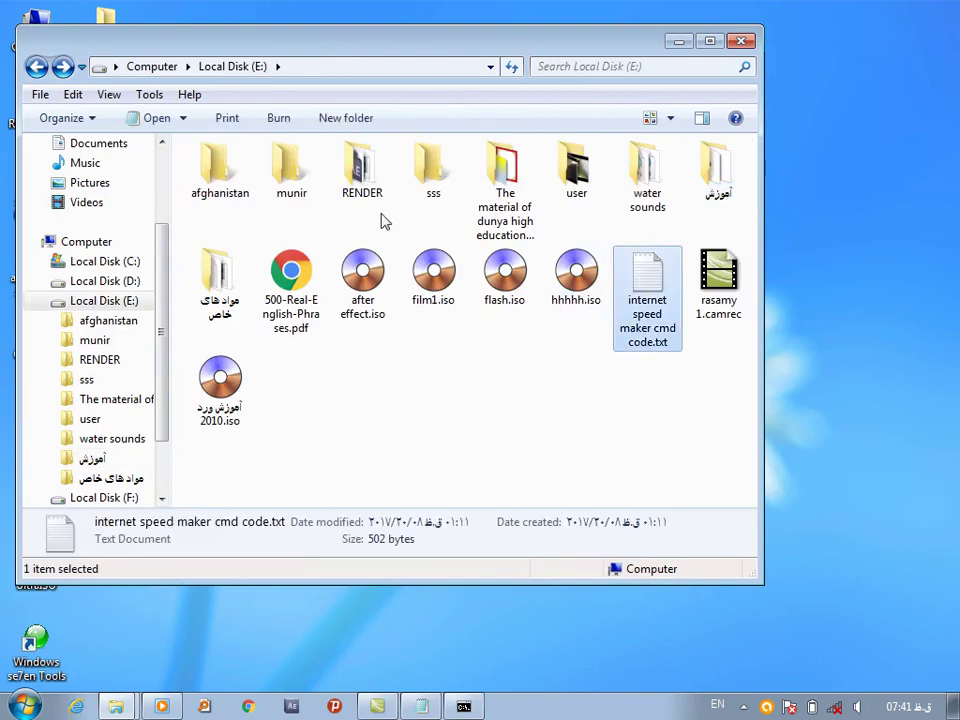
{"action": "double_click", "coordinate": [226, 290]}
{"action": "left_click", "coordinate": [236, 428]}
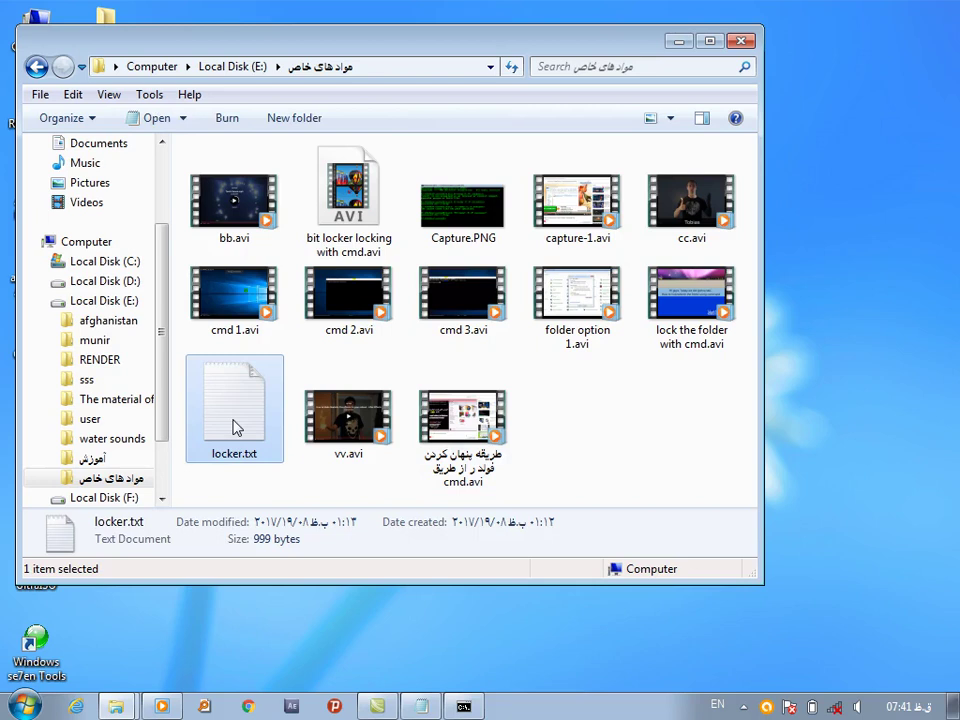
{"action": "double_click", "coordinate": [233, 428]}
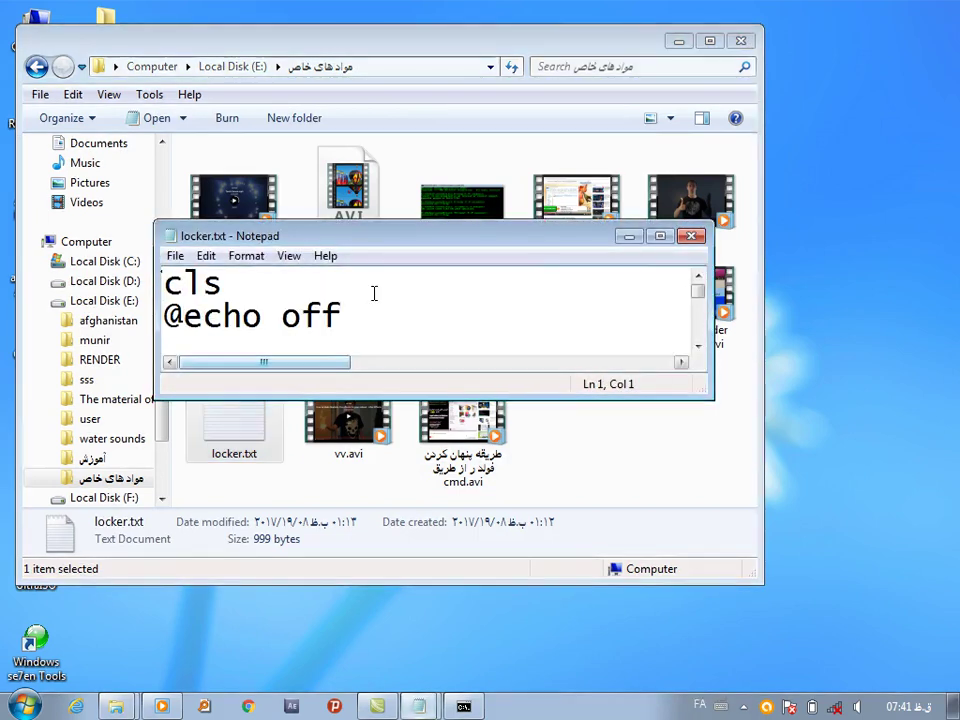
Read the Folder Locker script maximized, then minimize Notepad and close Explorer
{"action": "left_click", "coordinate": [664, 237]}
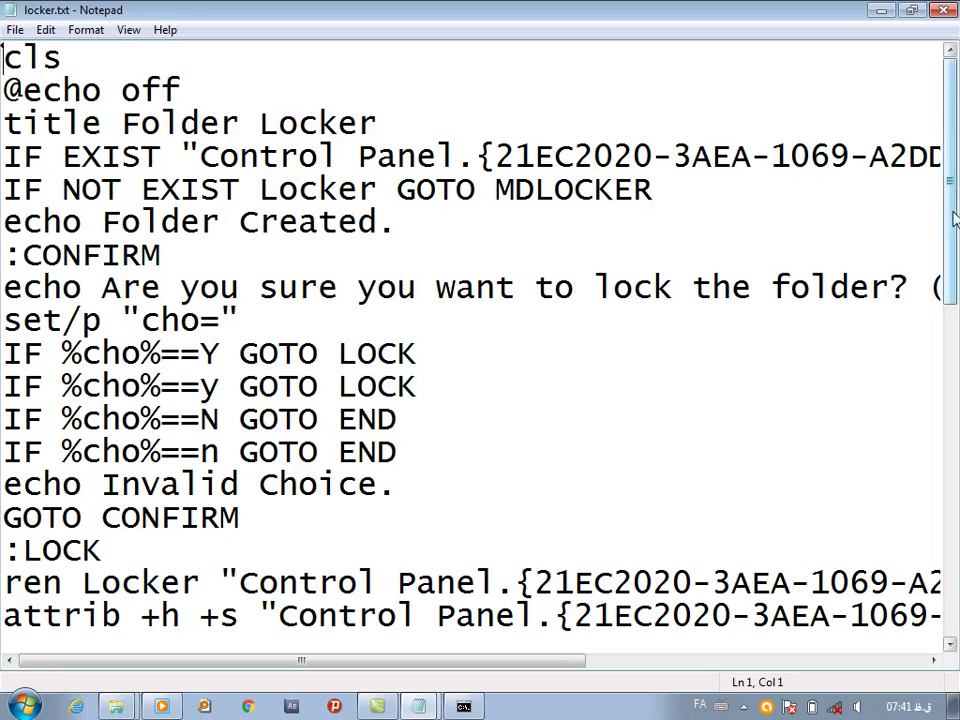
{"action": "mouse_move", "coordinate": [951, 160]}
{"action": "left_mouse_down"}
{"action": "mouse_move", "coordinate": [955, 643]}
{"action": "mouse_move", "coordinate": [955, 185]}
{"action": "left_mouse_up"}
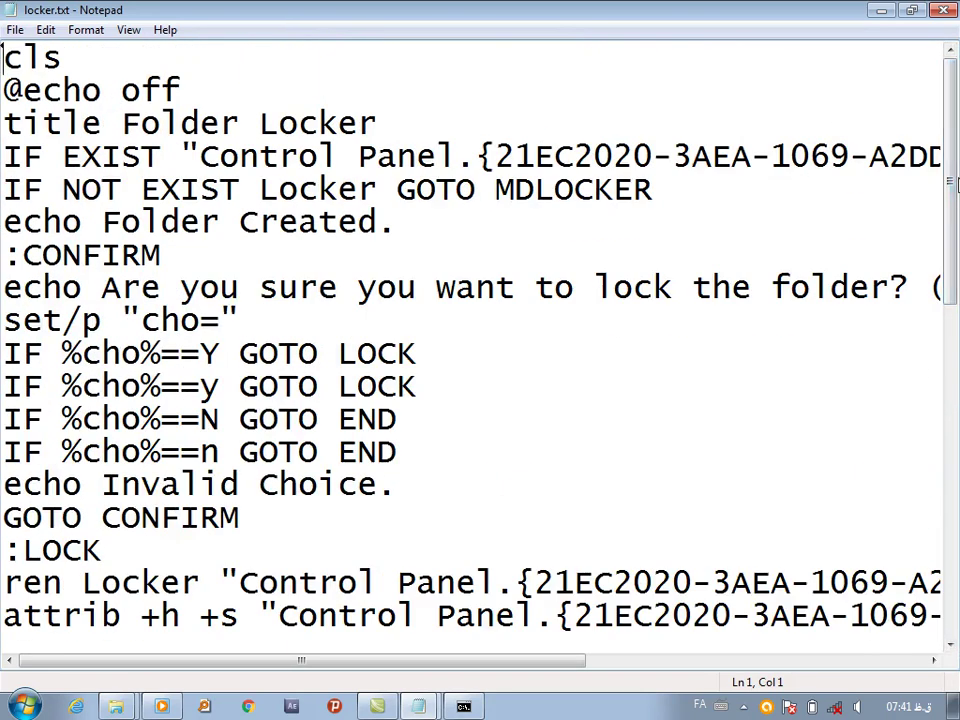
{"action": "left_click", "coordinate": [912, 10]}
{"action": "left_click", "coordinate": [884, 10]}
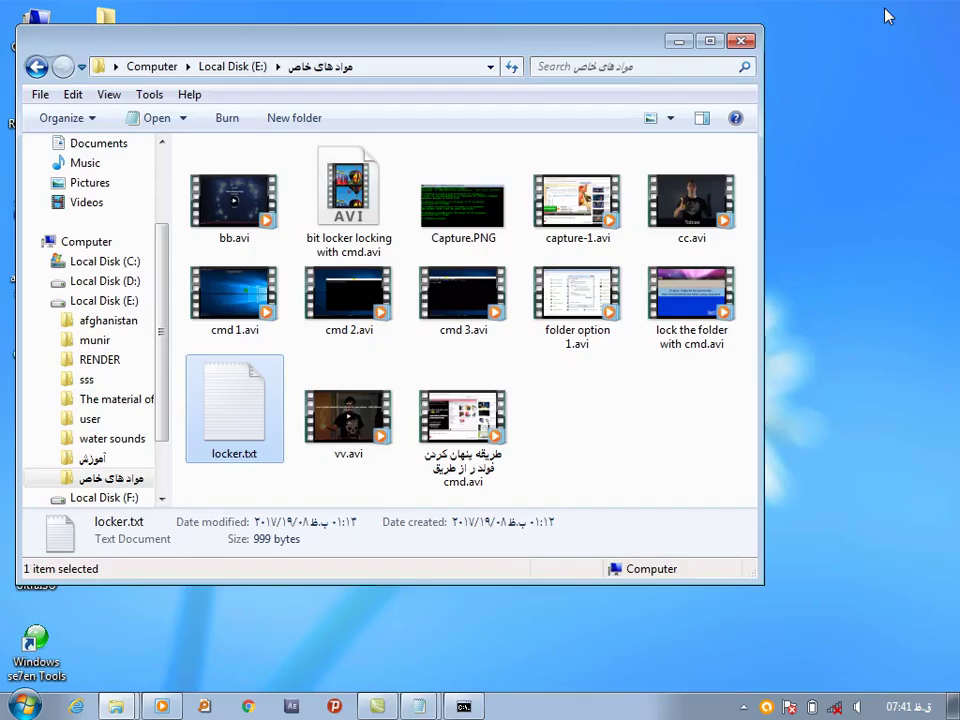
{"action": "key", "text": "alt+F4"}
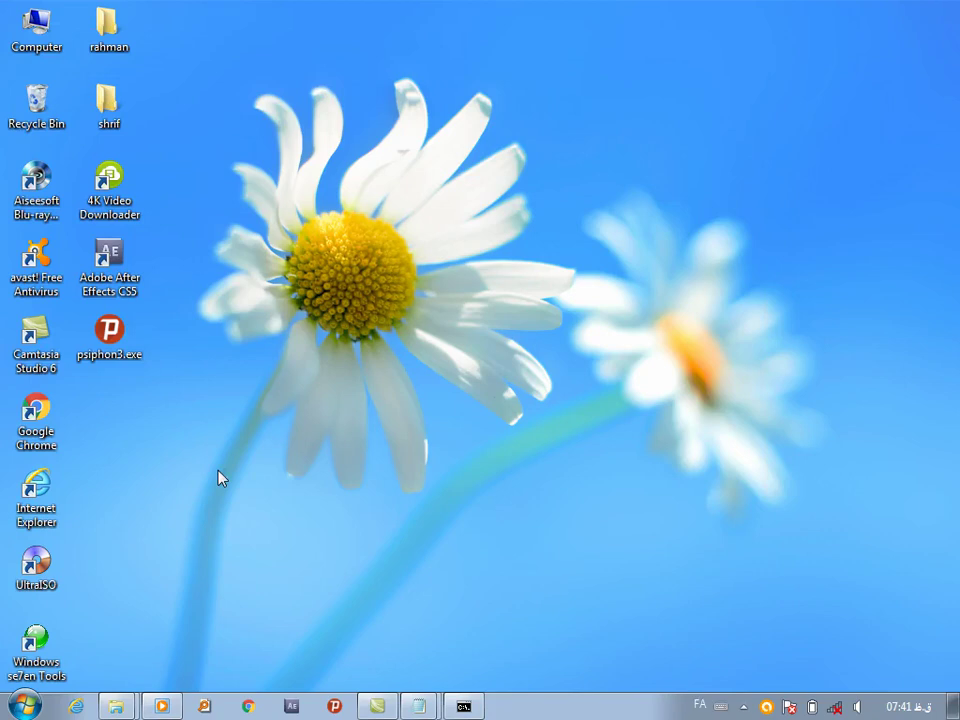
Create a new desktop folder named 'test'
{"action": "right_click", "coordinate": [221, 470]}
{"action": "mouse_move", "coordinate": [420, 386]}
{"action": "left_click", "coordinate": [452, 388]}
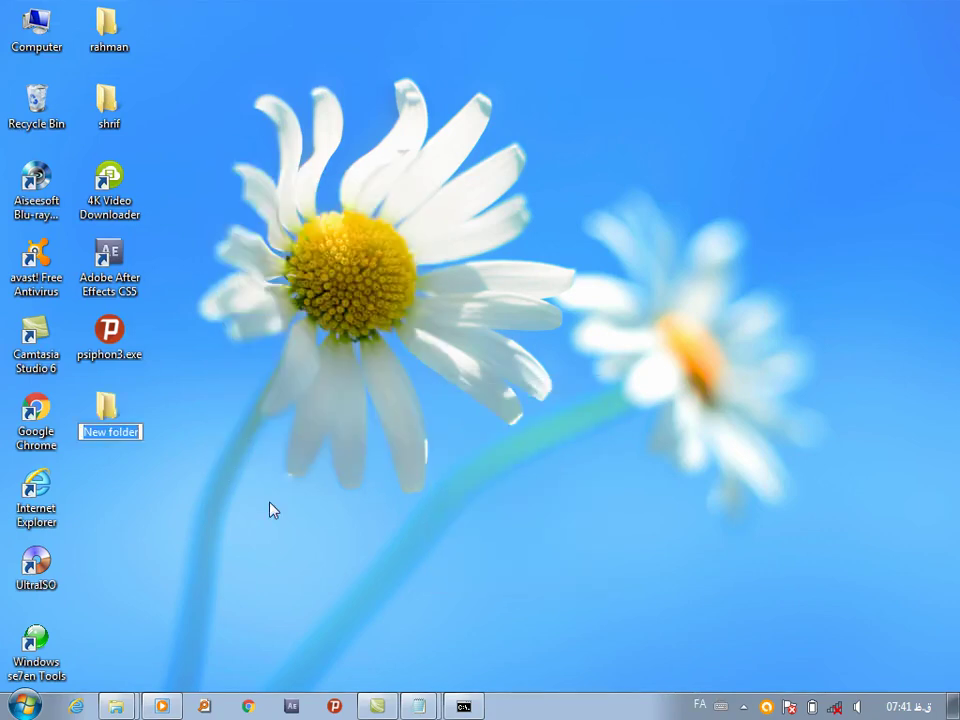
{"action": "key", "text": "BackSpace"}
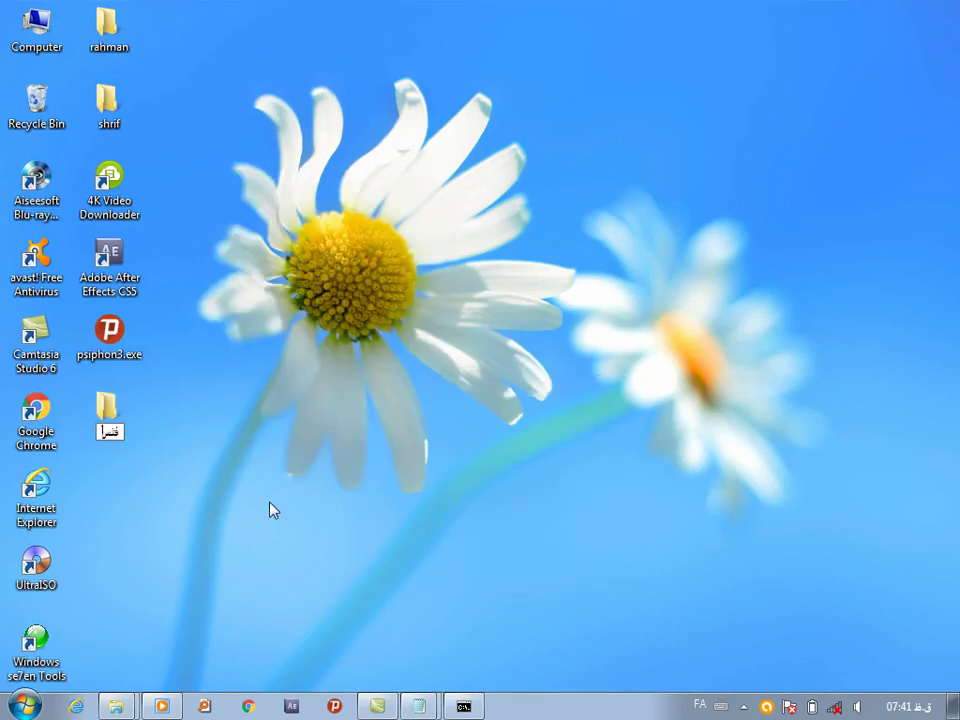
{"action": "key", "text": "alt+shift"}
{"action": "type", "text": "test"}
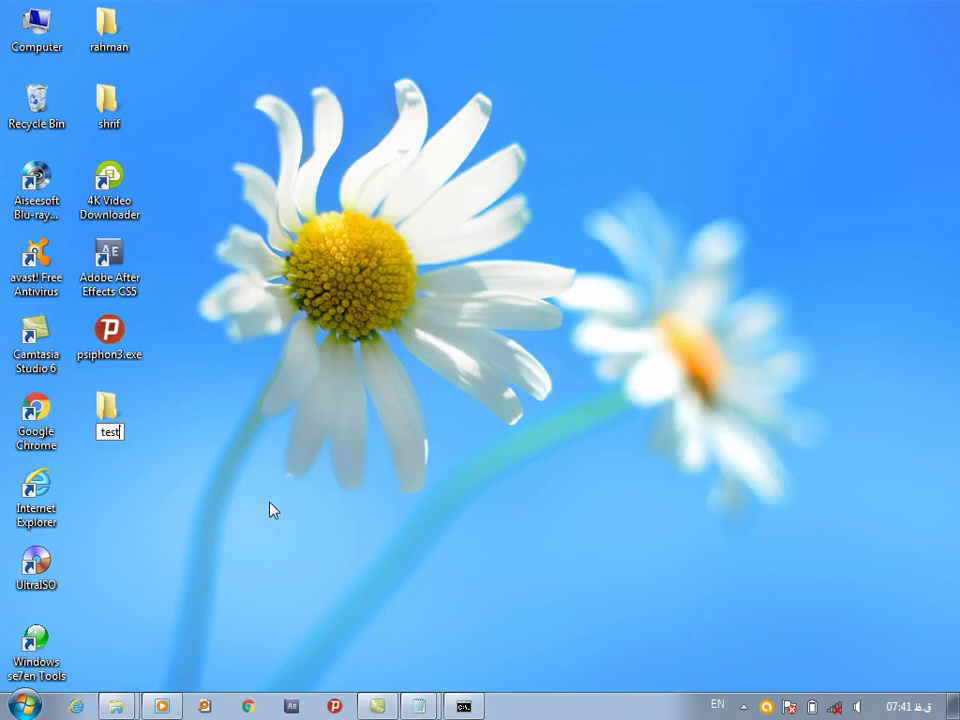
{"action": "key", "text": "Return"}
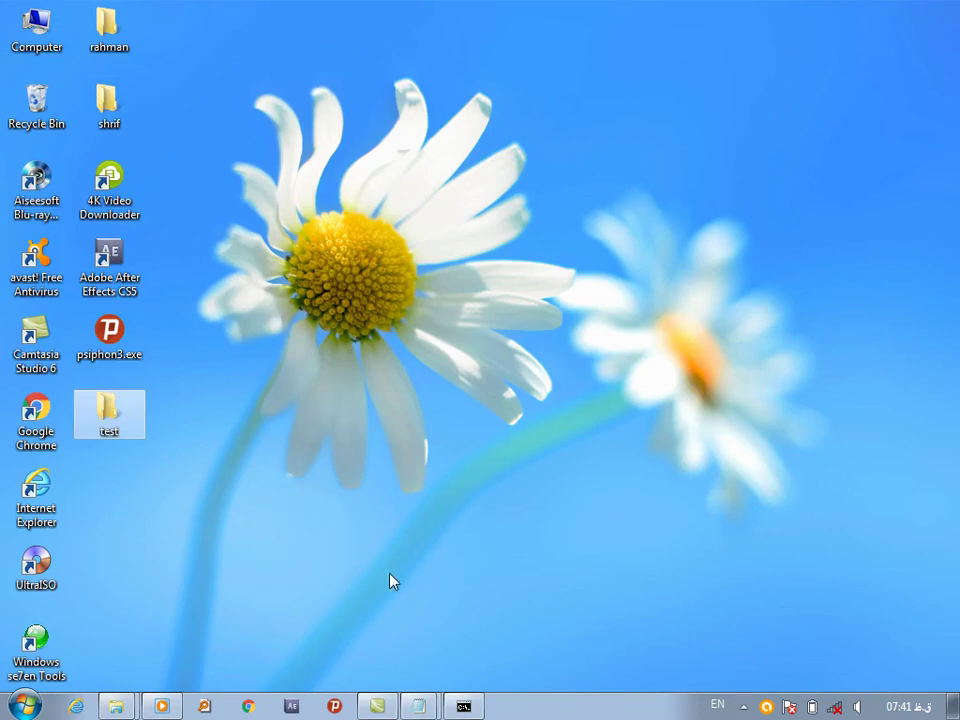
Select the whole locker.txt script in Notepad, then minimize that window
{"action": "left_click", "coordinate": [422, 707]}
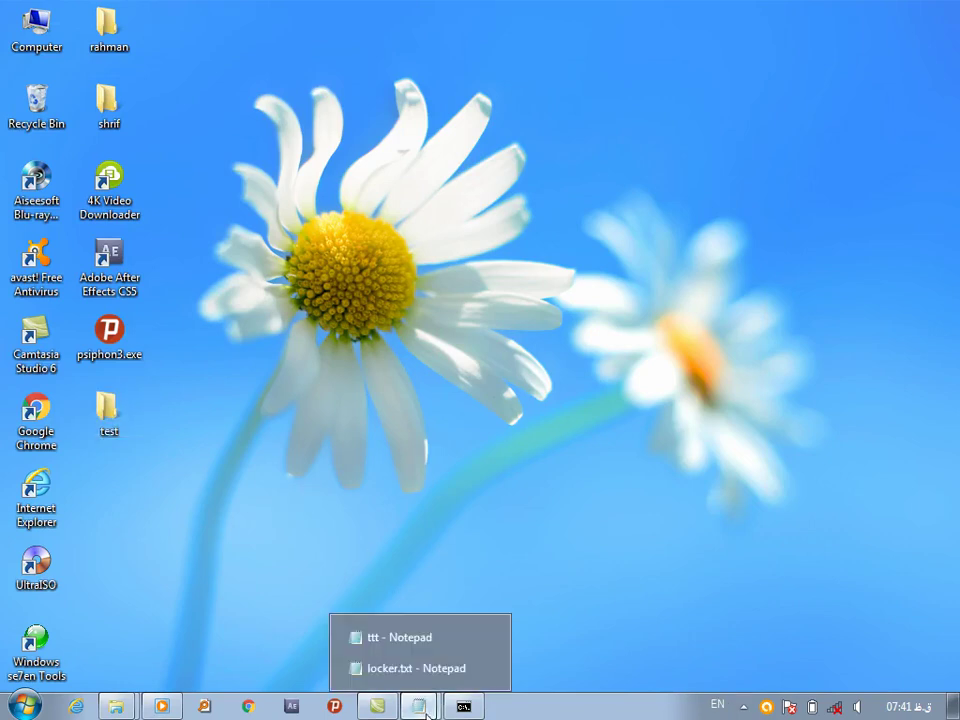
{"action": "left_click", "coordinate": [401, 668]}
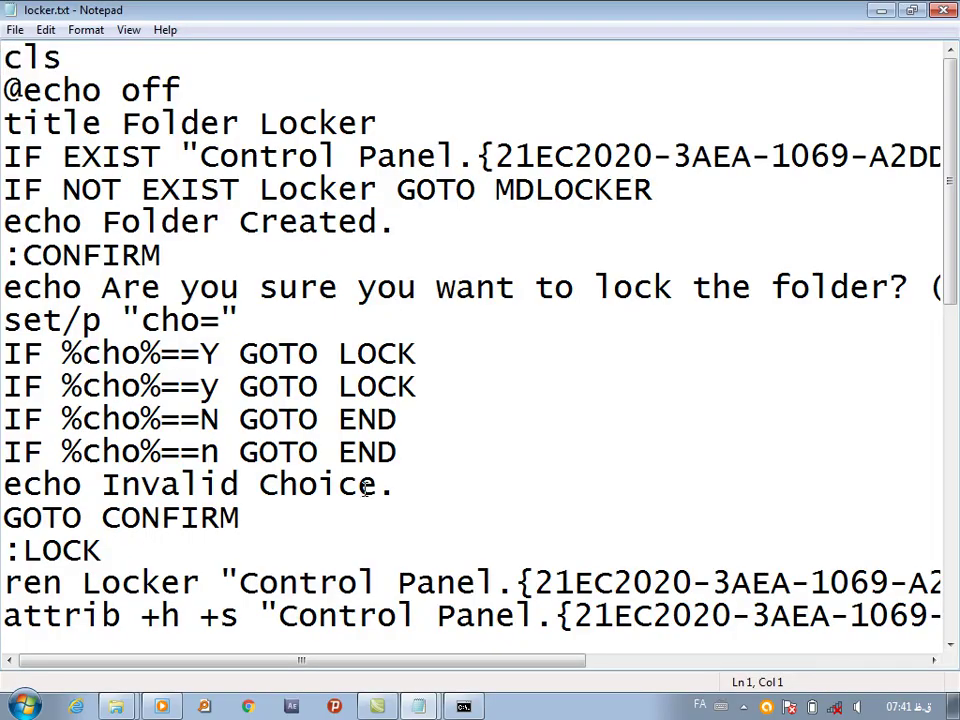
{"action": "scroll", "coordinate": [937, 580], "scroll_direction": "down", "scroll_amount": 8}
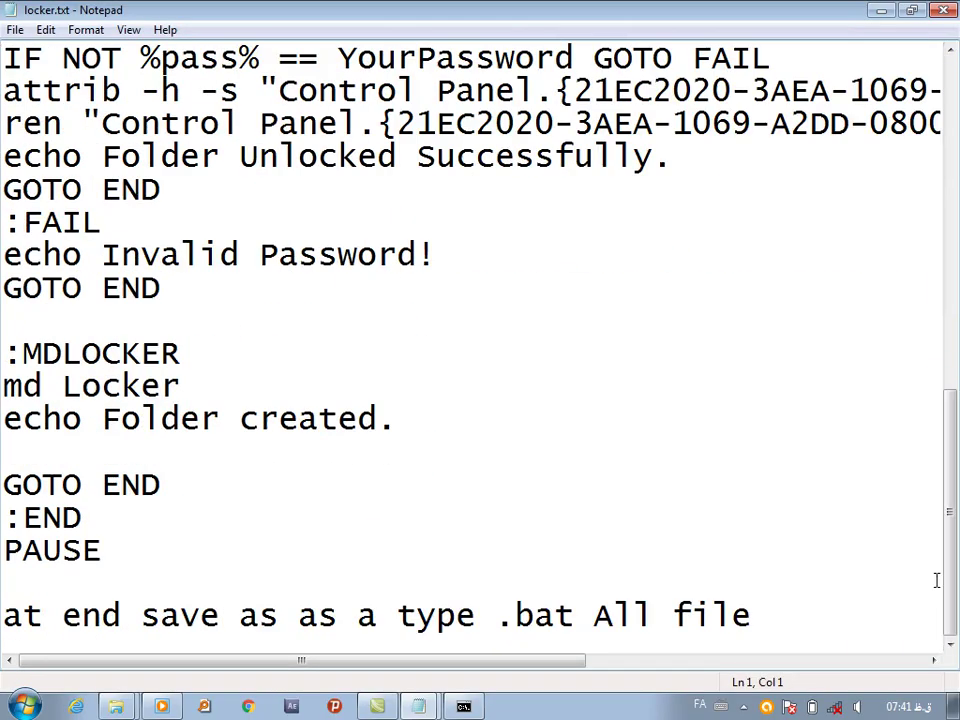
{"action": "left_click", "coordinate": [150, 554]}
{"action": "left_click_drag", "start_coordinate": [150, 554], "coordinate": [3, 22]}
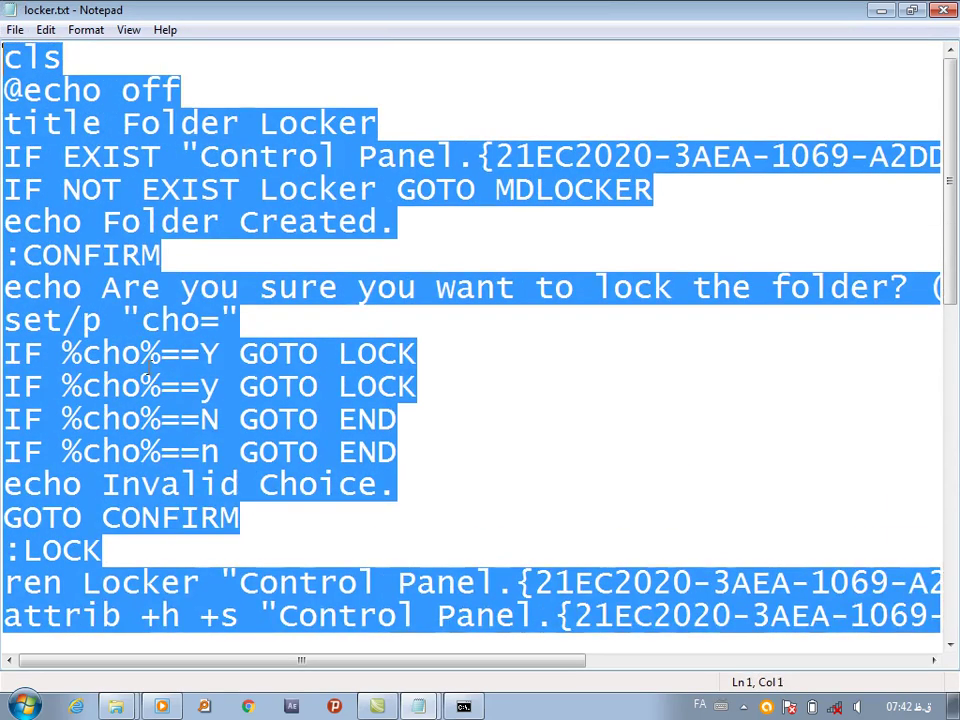
{"action": "left_click", "coordinate": [881, 10]}
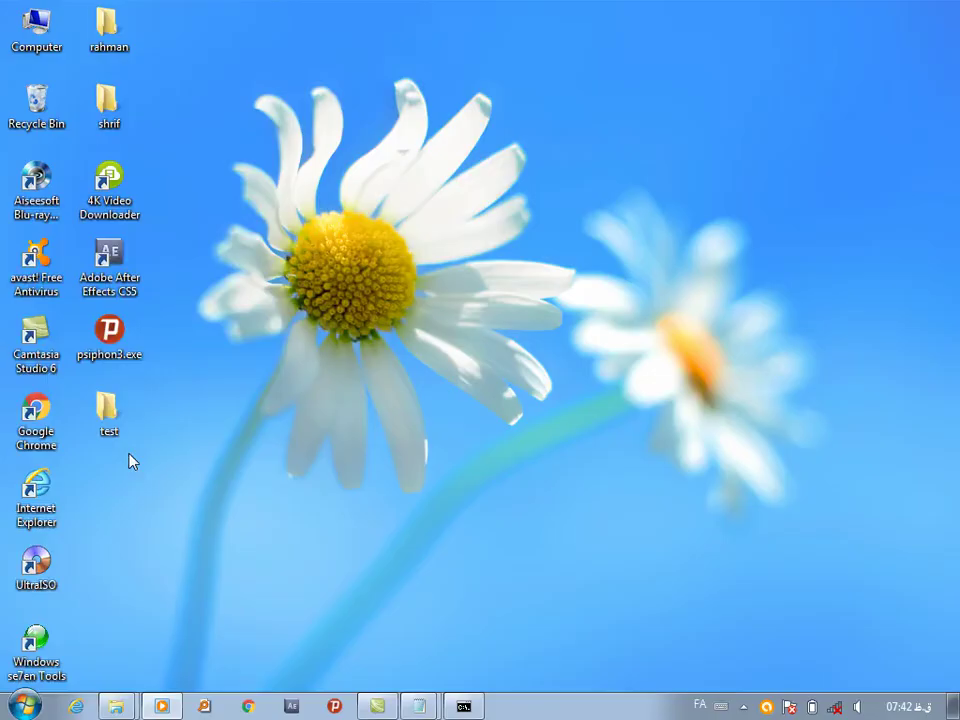
{"action": "left_click", "coordinate": [22, 706]}
Launch a new Notepad, paste the locker script and maximize the window
{"action": "type", "text": "no"}
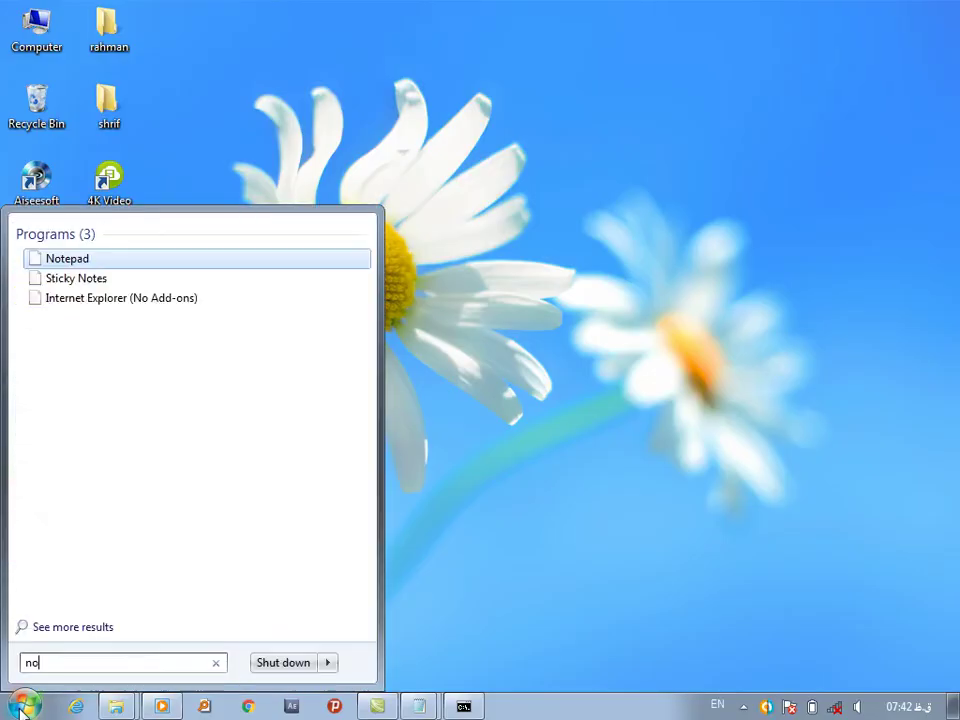
{"action": "type", "text": "tepad"}
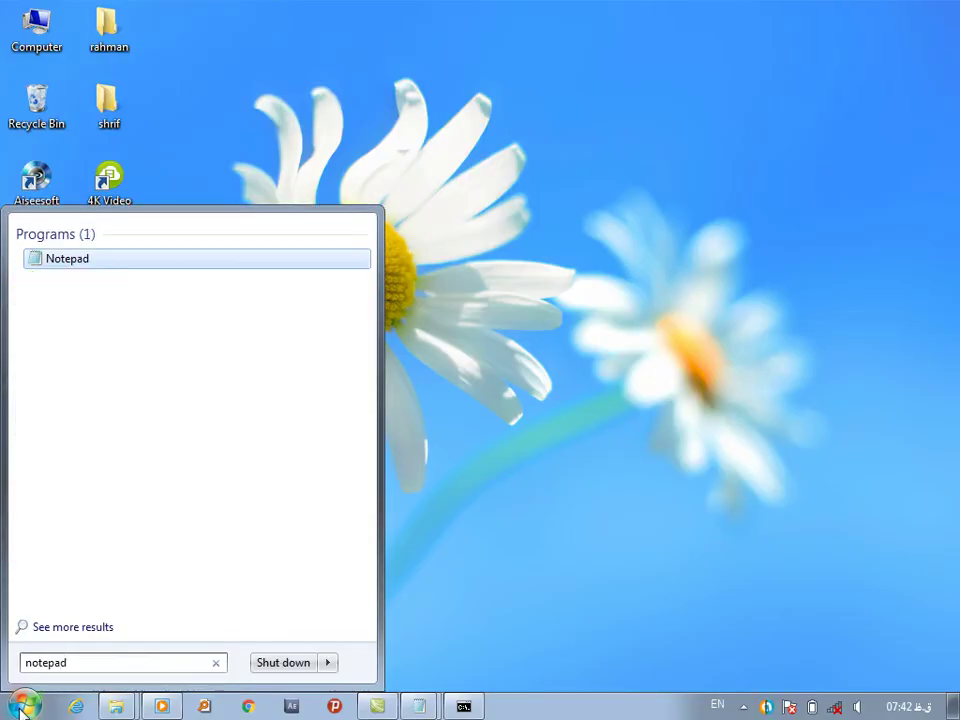
{"action": "key", "text": "Return"}
{"action": "key", "text": "ctrl+v"}
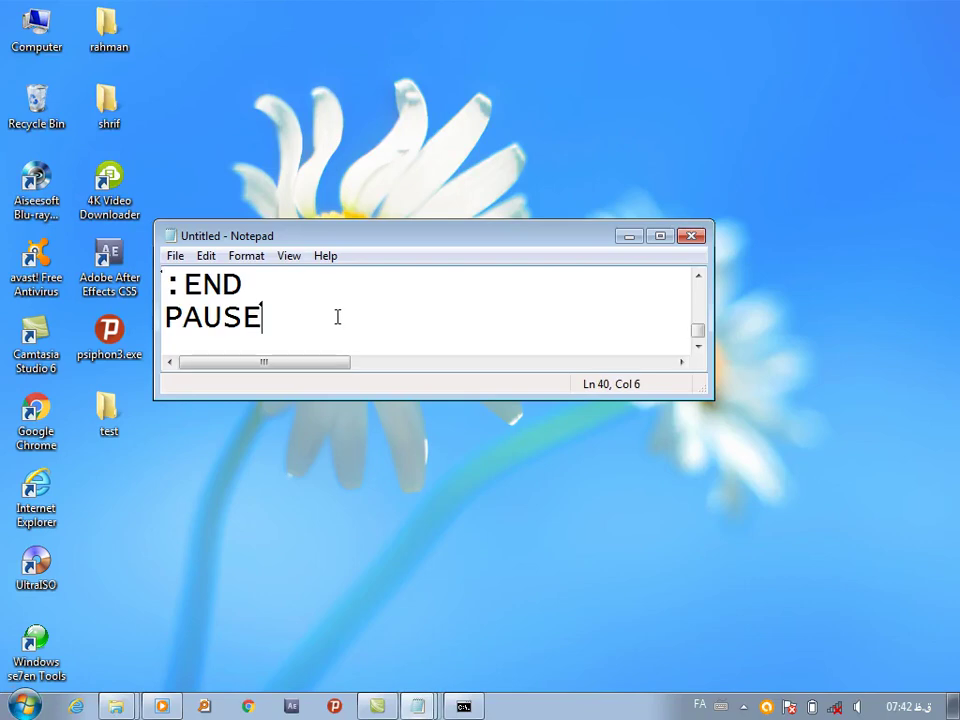
{"action": "left_click", "coordinate": [660, 238]}
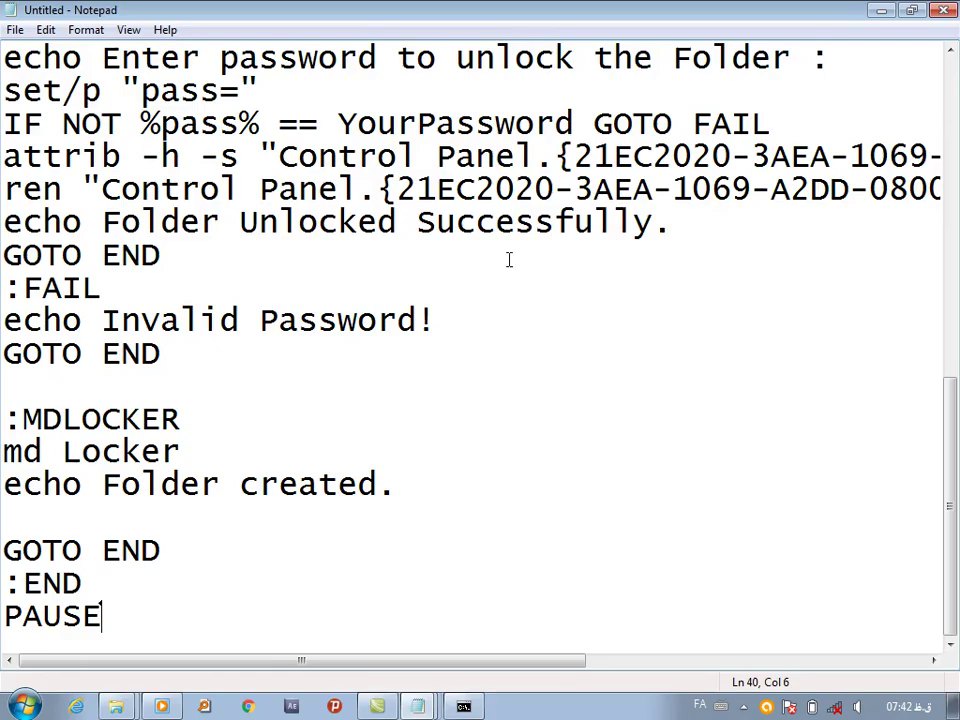
{"action": "scroll", "coordinate": [955, 385], "scroll_direction": "up", "scroll_amount": 1}
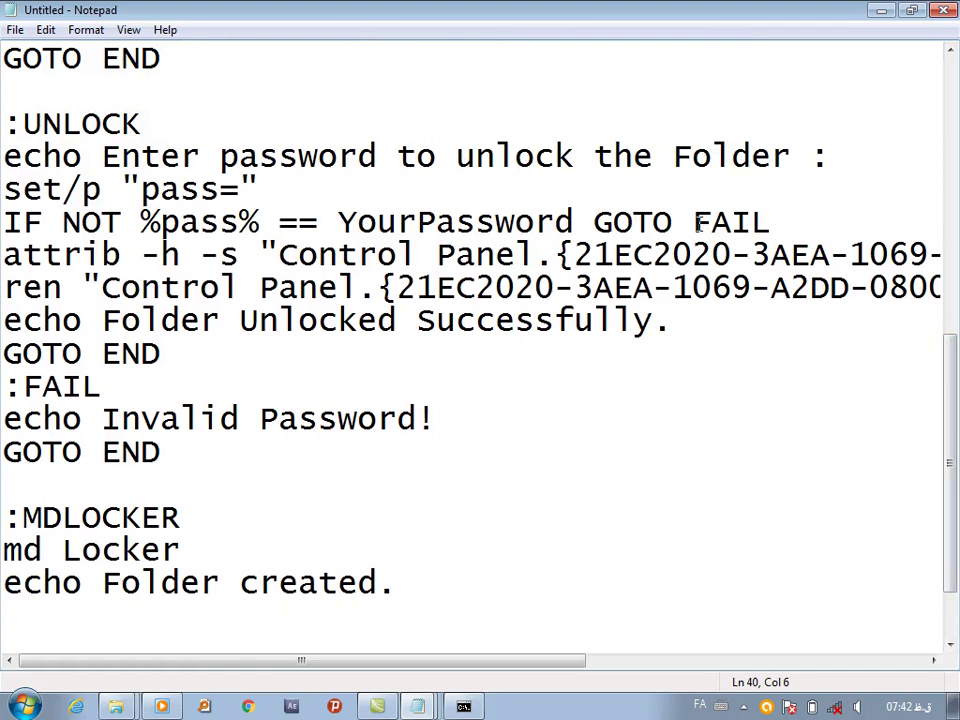
Replace the YourPassword placeholder in the script with a new password
{"action": "left_click_drag", "start_coordinate": [341, 222], "coordinate": [572, 222]}
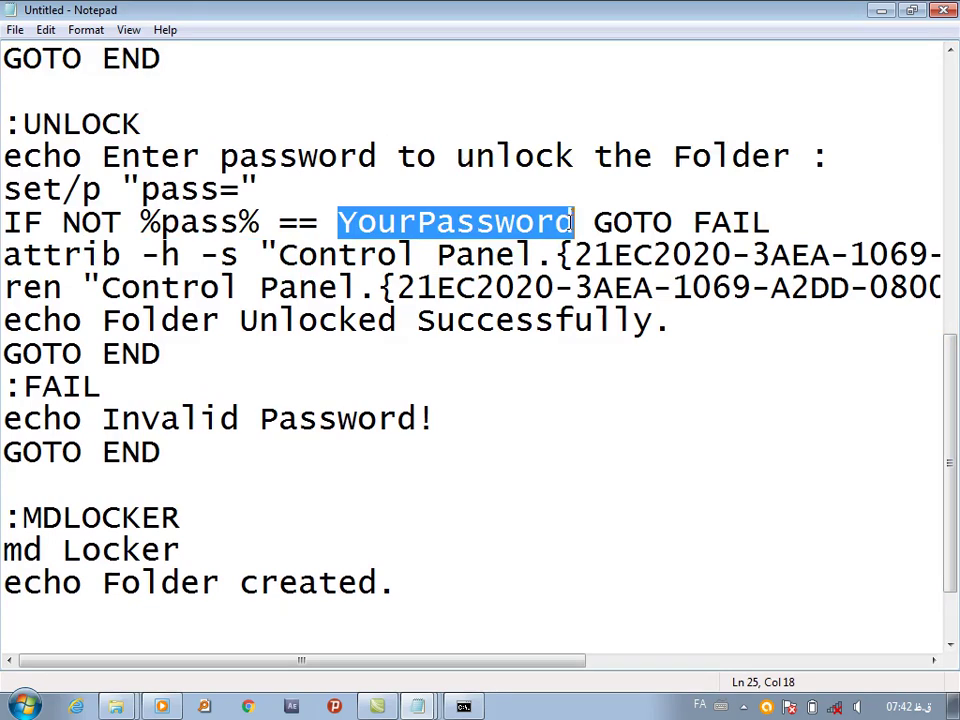
{"action": "key", "text": "BackSpace"}
{"action": "key", "text": "alt+shift"}
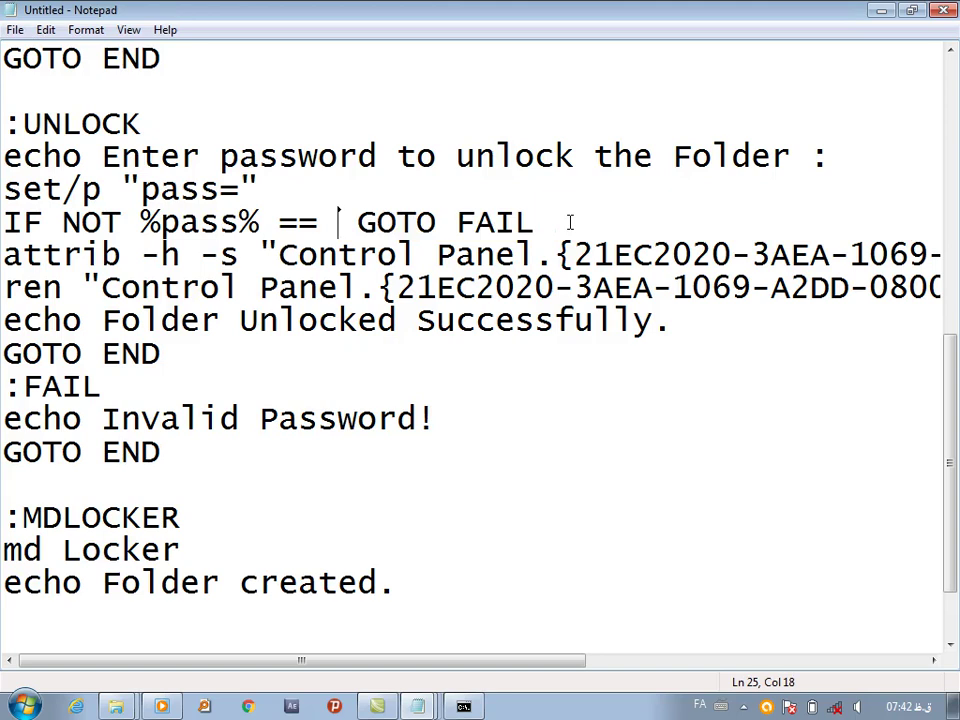
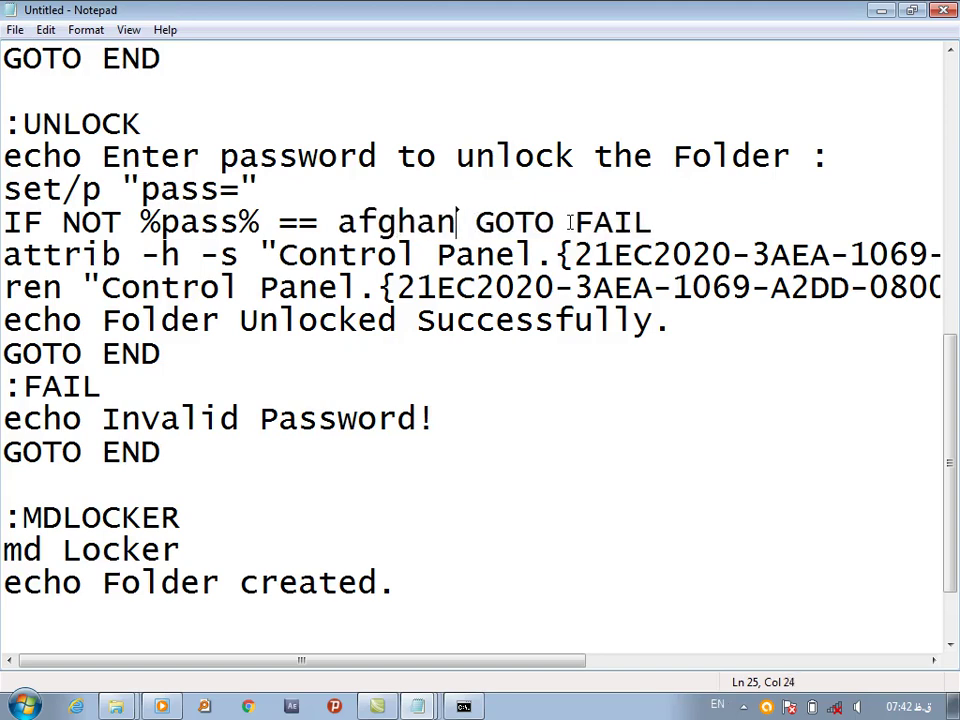
{"action": "left_click", "coordinate": [15, 29]}
{"action": "left_click", "coordinate": [50, 116]}
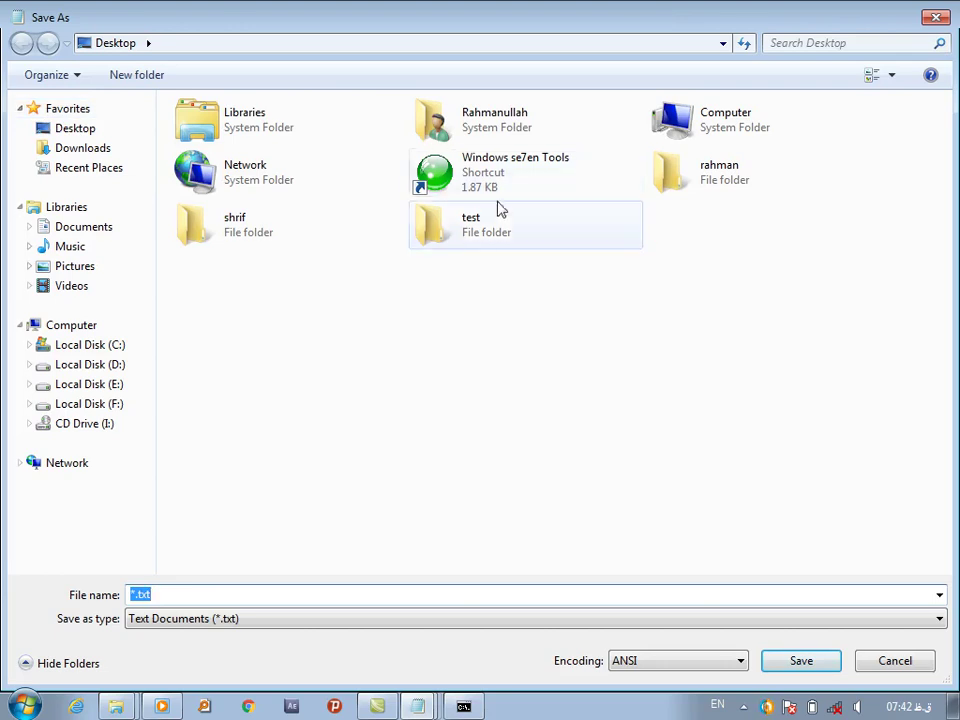
Save the script as rahman.bat in the desktop test folder and close Notepad
{"action": "double_click", "coordinate": [469, 232]}
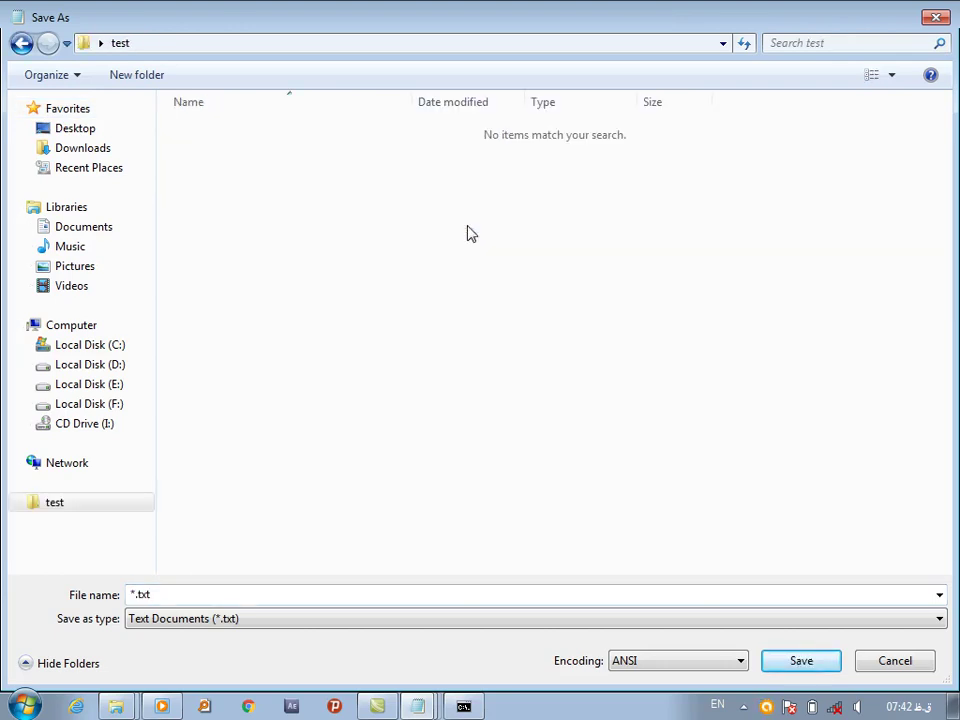
{"action": "double_click", "coordinate": [152, 594]}
{"action": "key", "text": "BackSpace"}
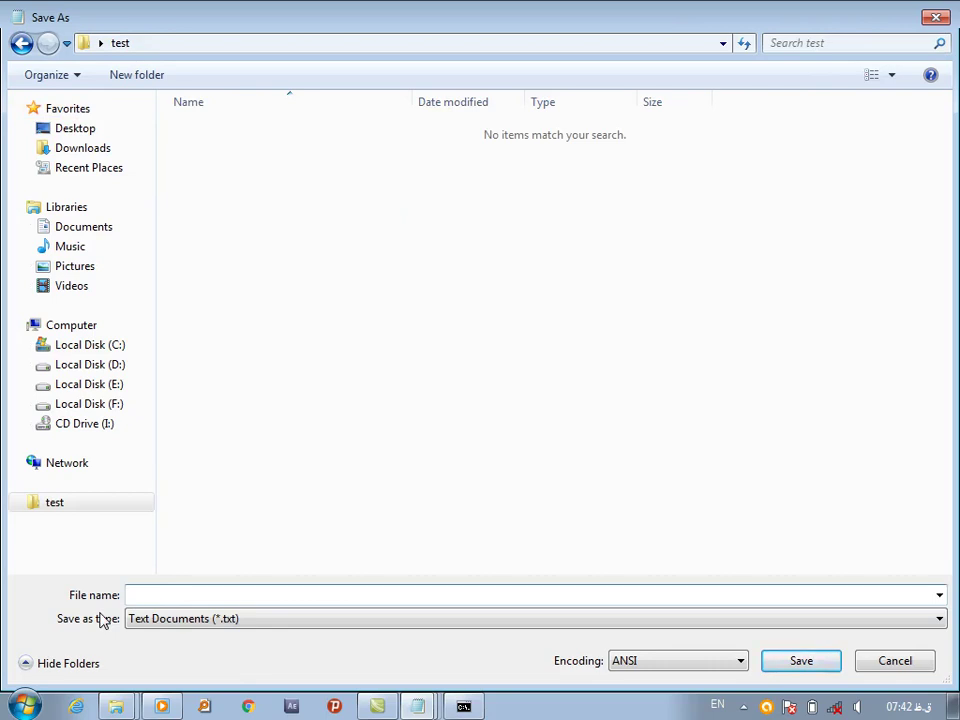
{"action": "type", "text": "rahman.ba"}
{"action": "left_click", "coordinate": [810, 668]}
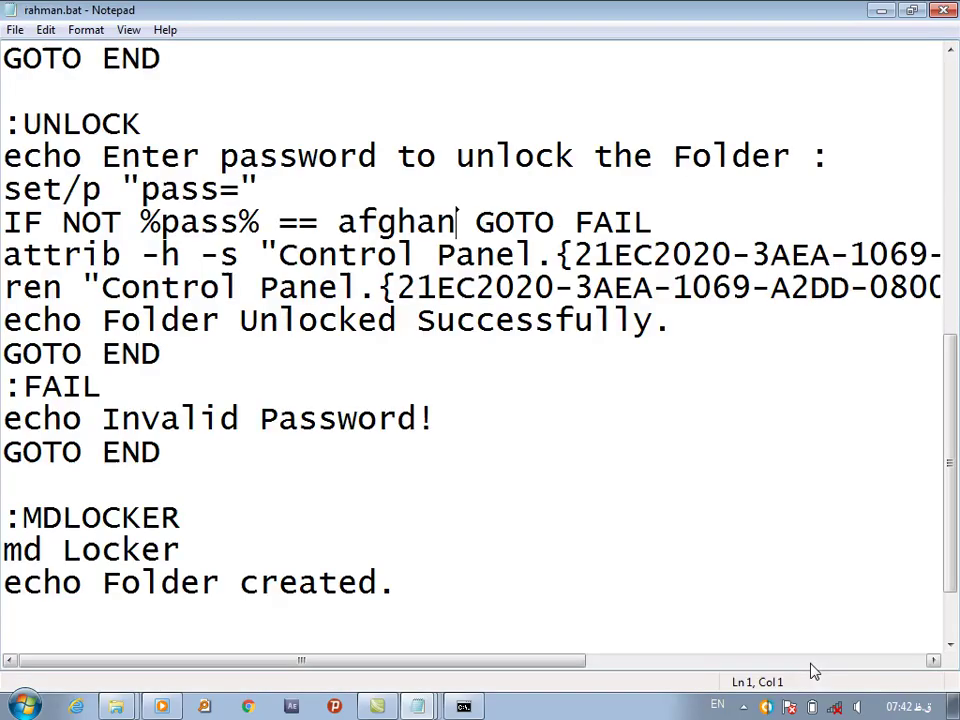
{"action": "left_click", "coordinate": [944, 12]}
Run rahman.bat from test to generate the Locker folder, then close the console and window
{"action": "double_click", "coordinate": [109, 425]}
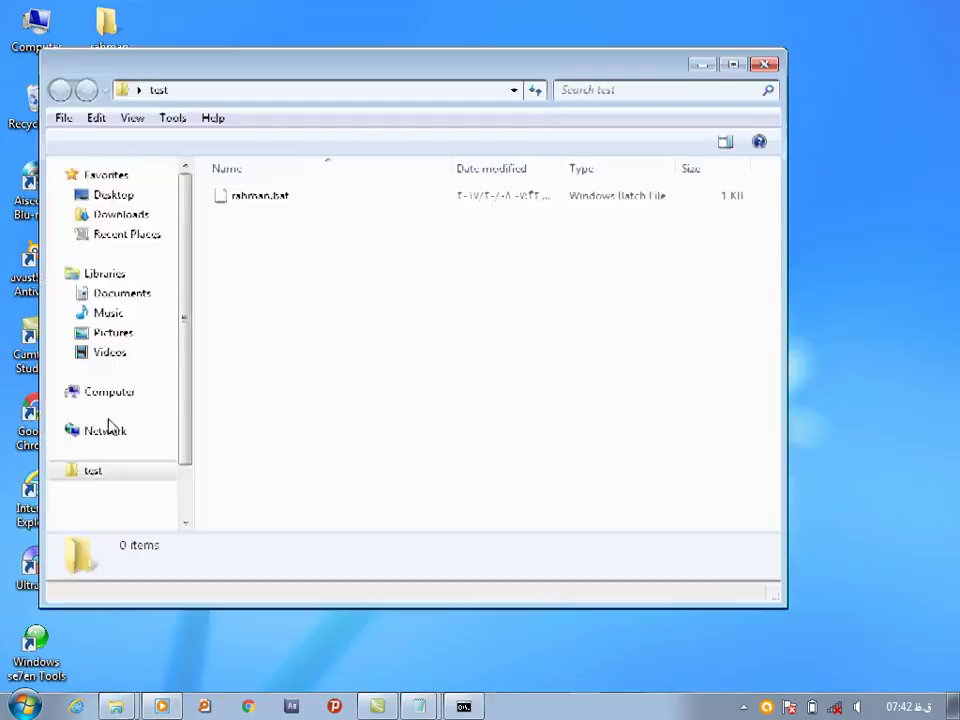
{"action": "double_click", "coordinate": [258, 197]}
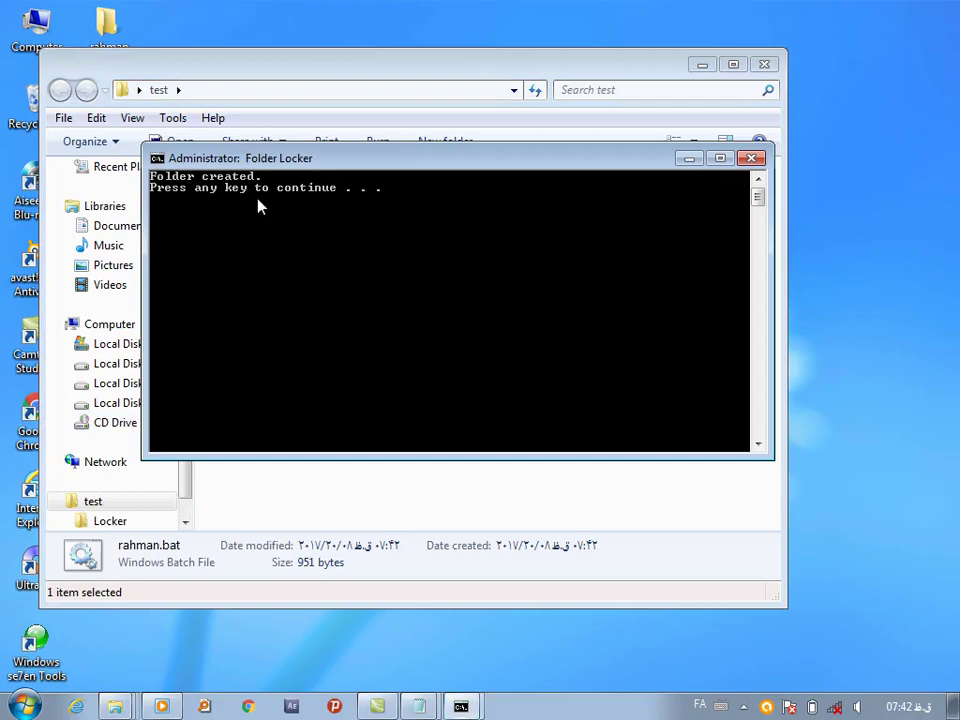
{"action": "key", "text": "Return"}
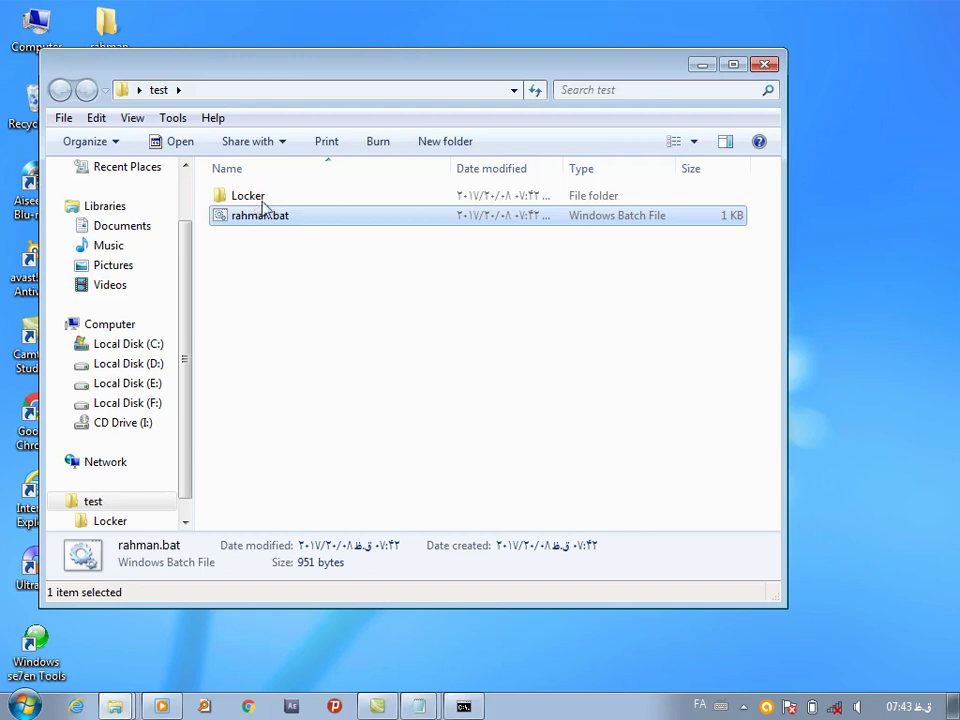
{"action": "left_click", "coordinate": [766, 66]}
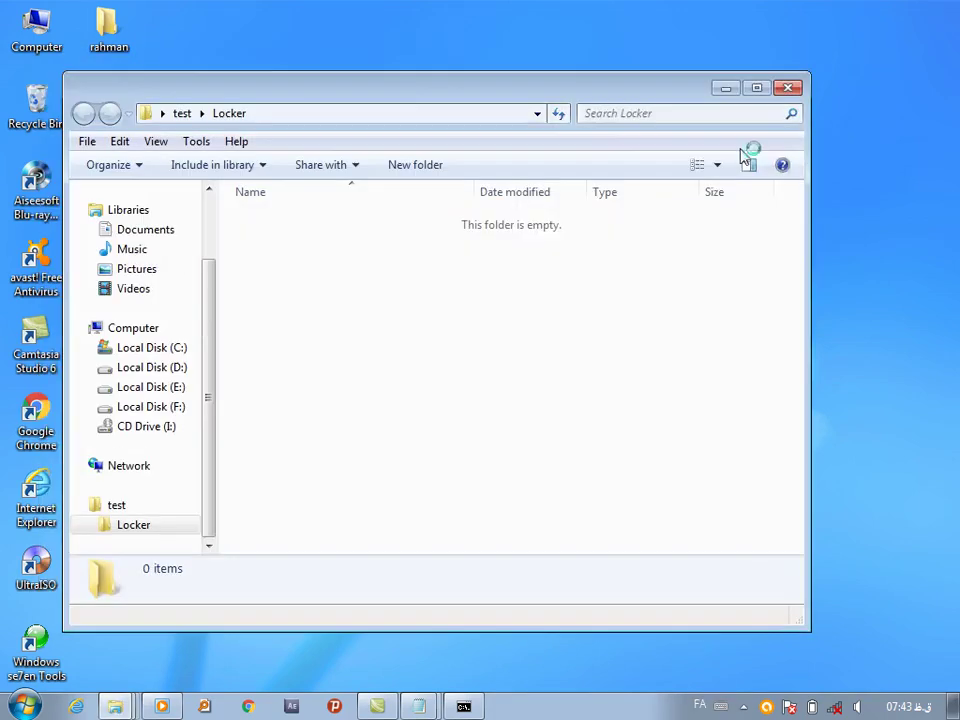
Reopen the test folder, look inside Locker, and move the window aside
{"action": "right_click", "coordinate": [850, 140]}
{"action": "key", "text": "Escape"}
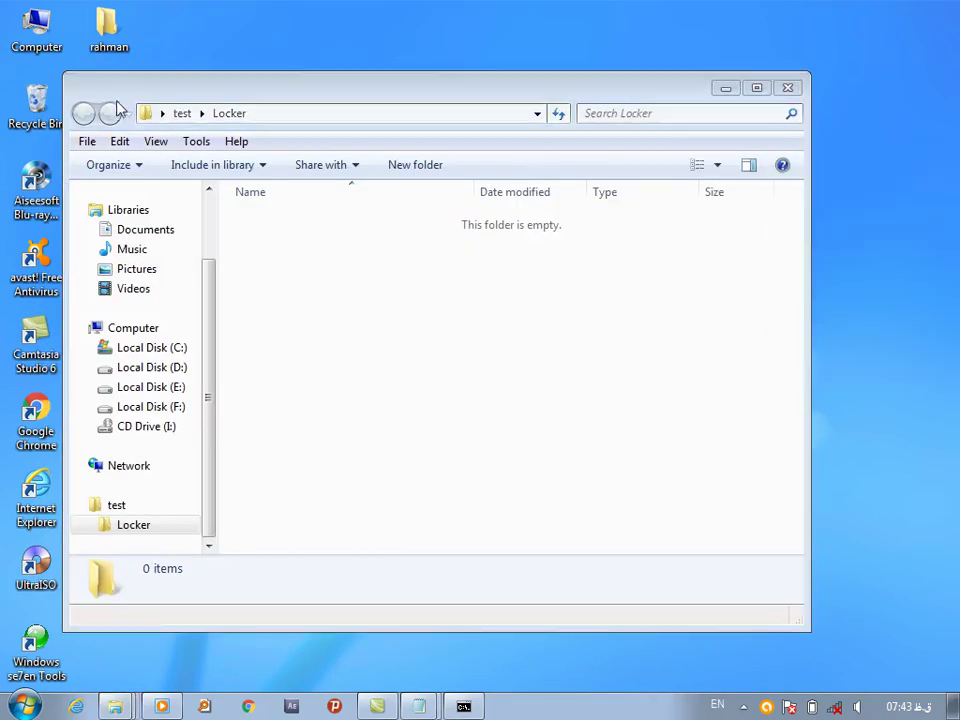
{"action": "left_click", "coordinate": [789, 88]}
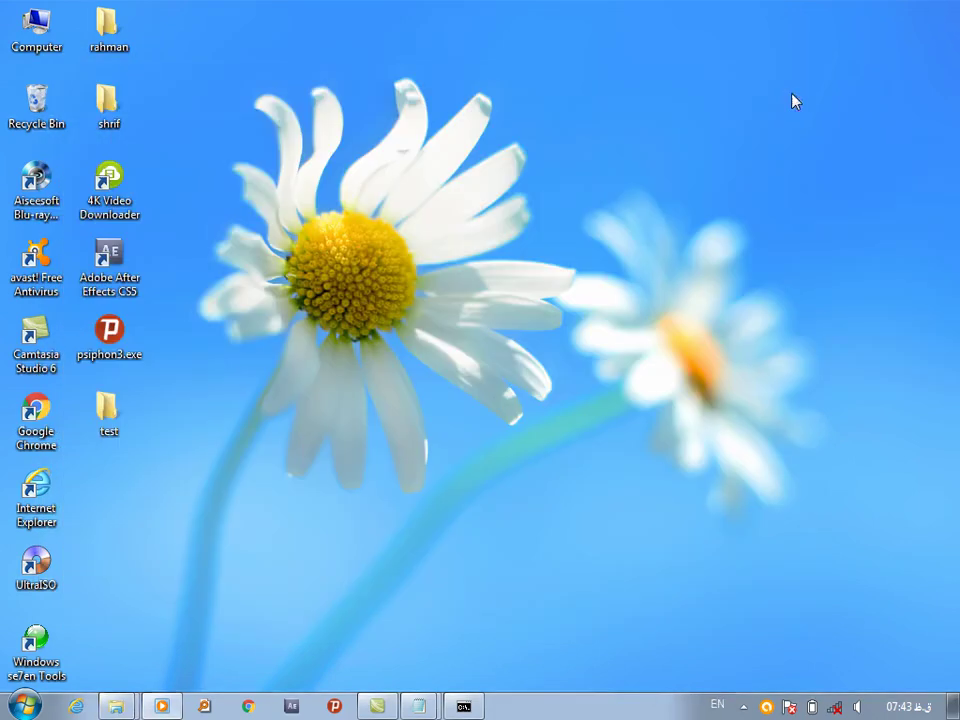
{"action": "double_click", "coordinate": [107, 422]}
{"action": "double_click", "coordinate": [281, 246]}
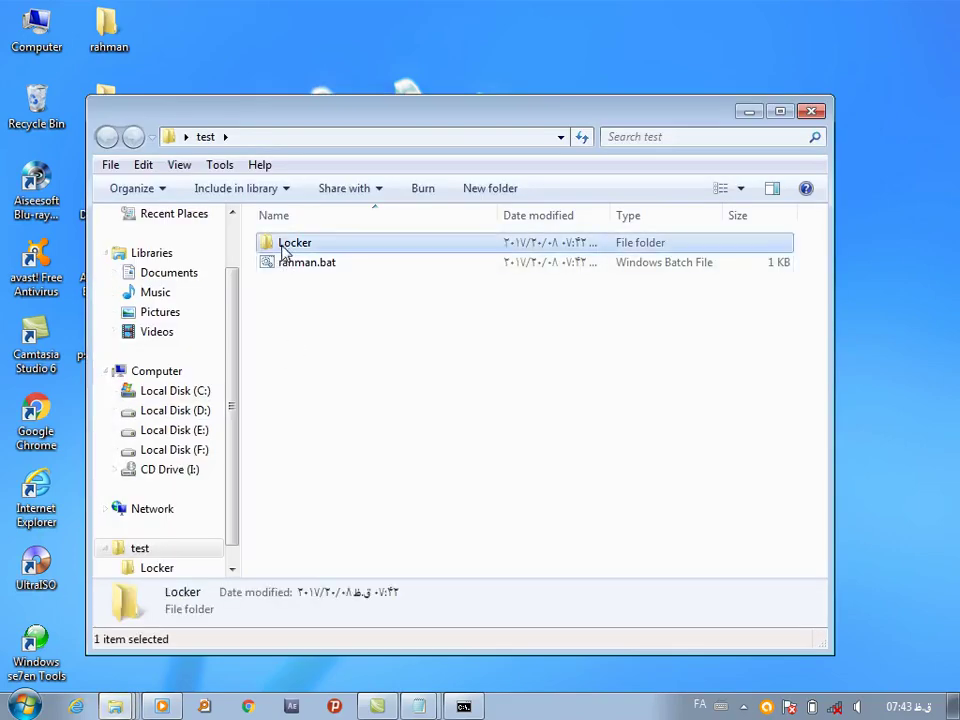
{"action": "left_click", "coordinate": [108, 138]}
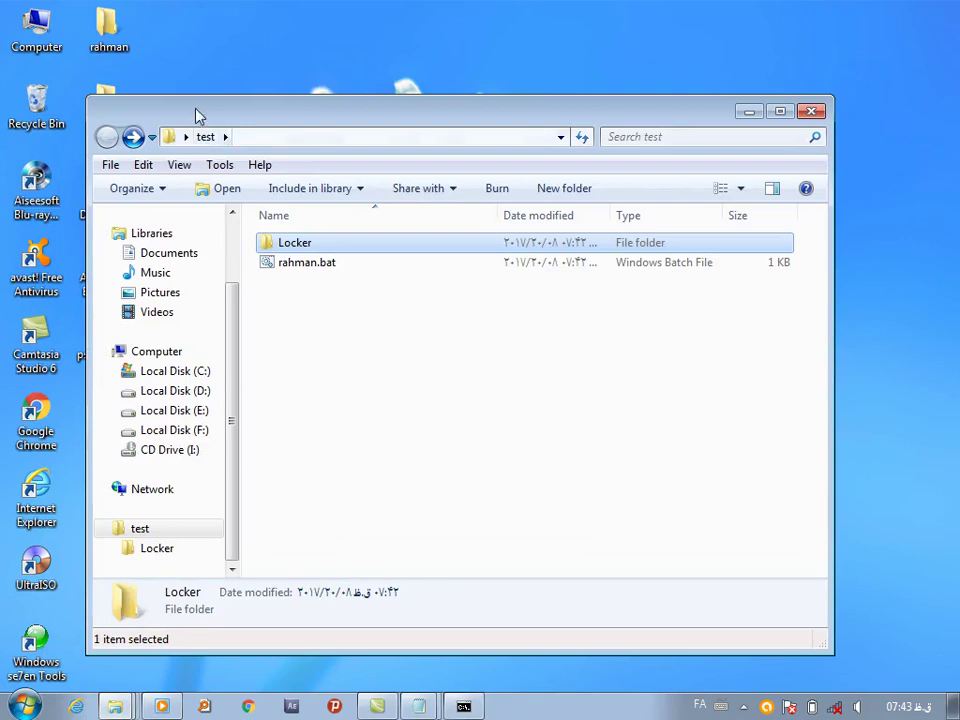
{"action": "left_click_drag", "start_coordinate": [197, 113], "coordinate": [429, 48]}
{"action": "left_click", "coordinate": [107, 410]}
Create a desktop folder named 'gffhgdf' and cut it
{"action": "right_click", "coordinate": [147, 532]}
{"action": "mouse_move", "coordinate": [332, 450]}
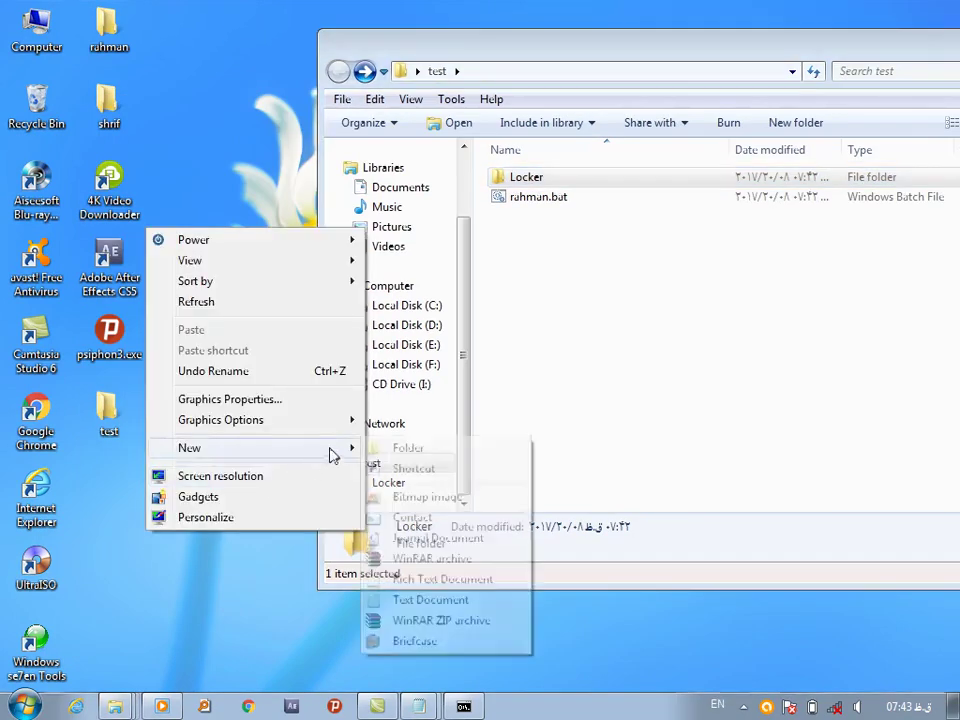
{"action": "left_click", "coordinate": [405, 446]}
{"action": "type", "text": "gffhgdf"}
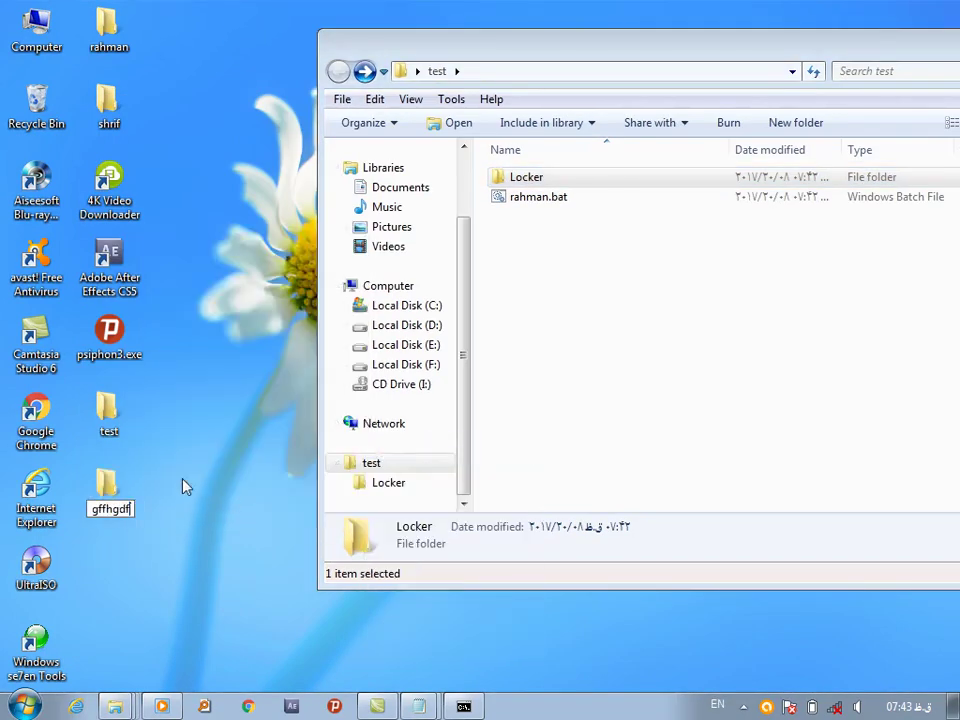
{"action": "right_click", "coordinate": [124, 505]}
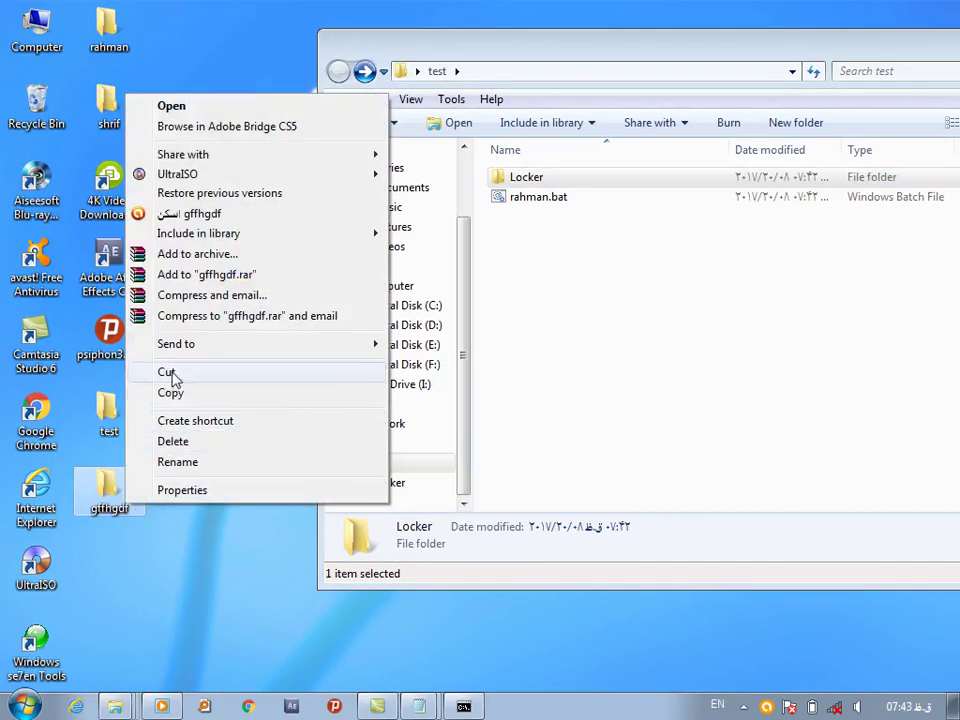
{"action": "left_click", "coordinate": [172, 374]}
Paste gffhgdf into test\Locker, then run rahman.bat again from test
{"action": "double_click", "coordinate": [560, 180]}
{"action": "right_click", "coordinate": [540, 232]}
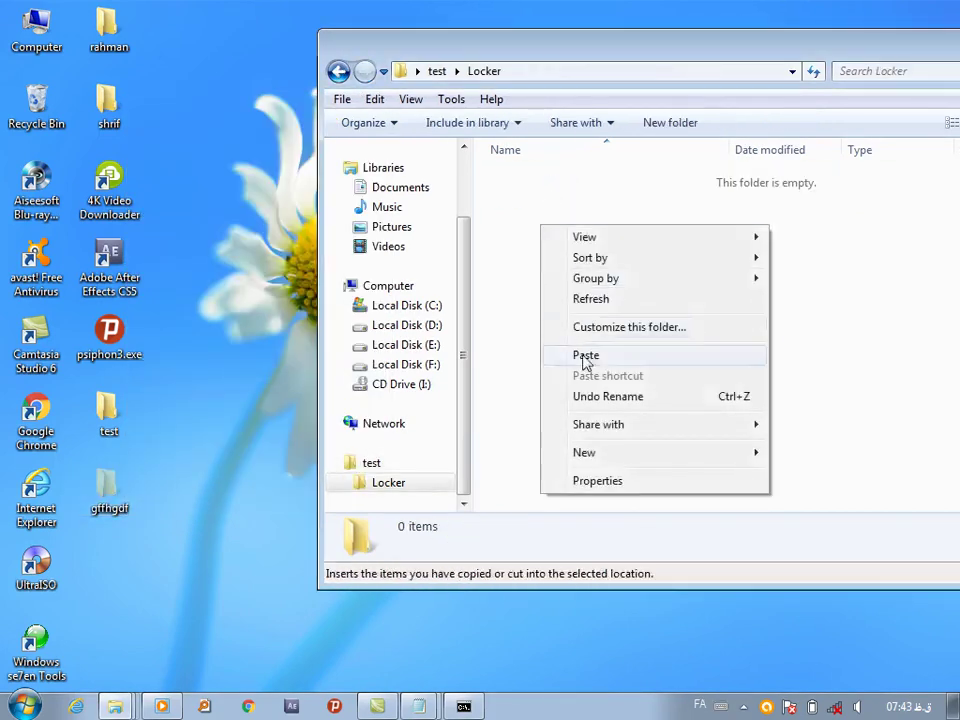
{"action": "left_click", "coordinate": [585, 356]}
{"action": "left_click", "coordinate": [345, 74]}
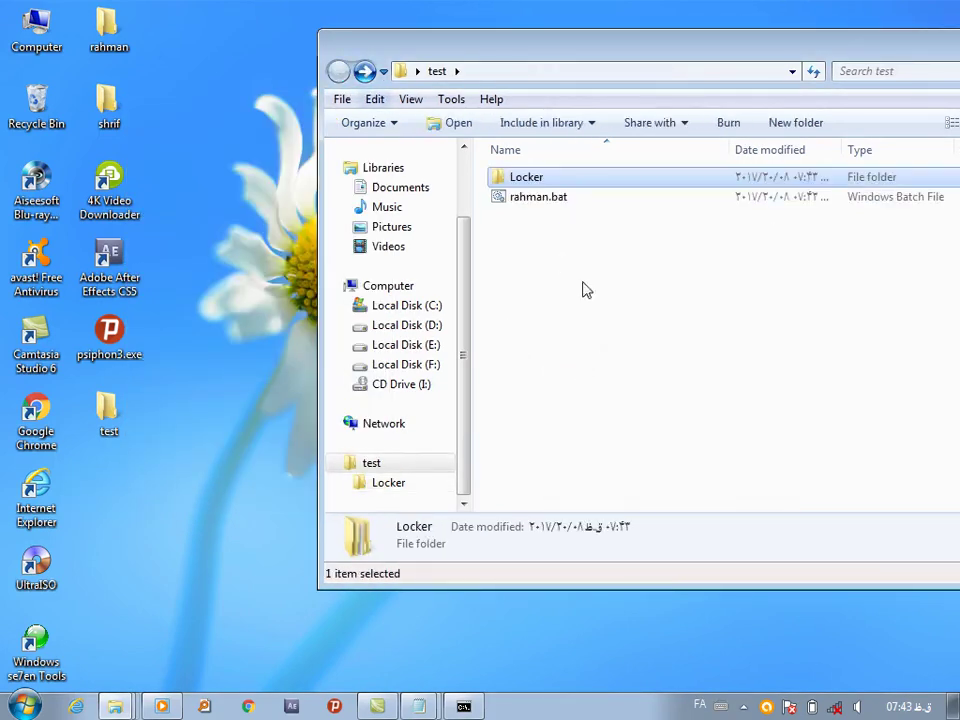
{"action": "double_click", "coordinate": [540, 200]}
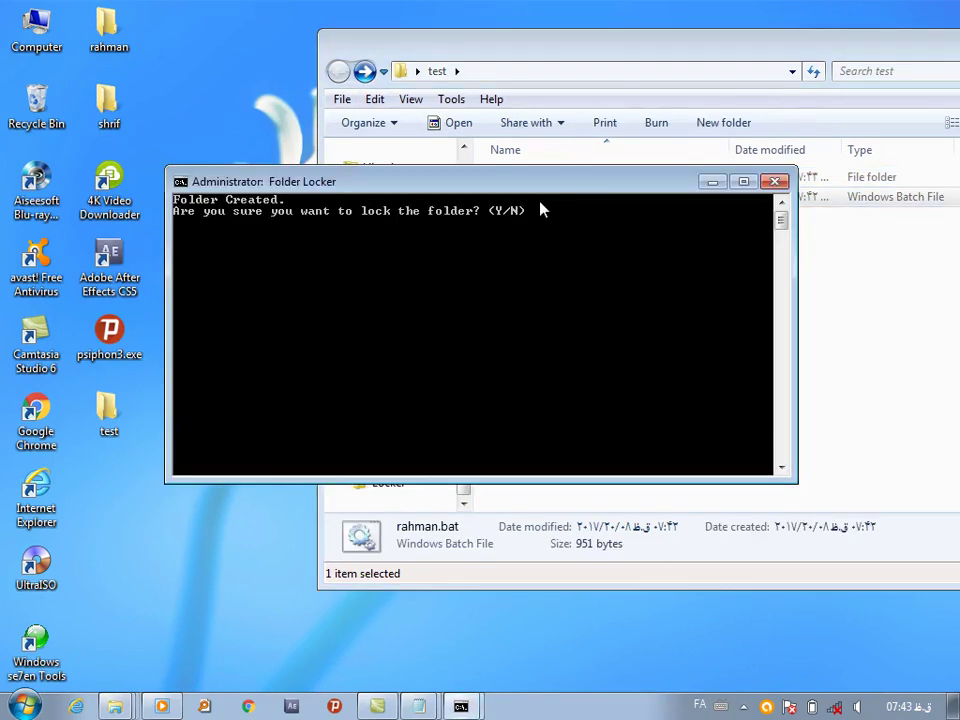
Answer Y at the Folder Locker prompt to lock the folder, then close the console
{"action": "key", "text": "alt+shift"}
{"action": "type", "text": "Y"}
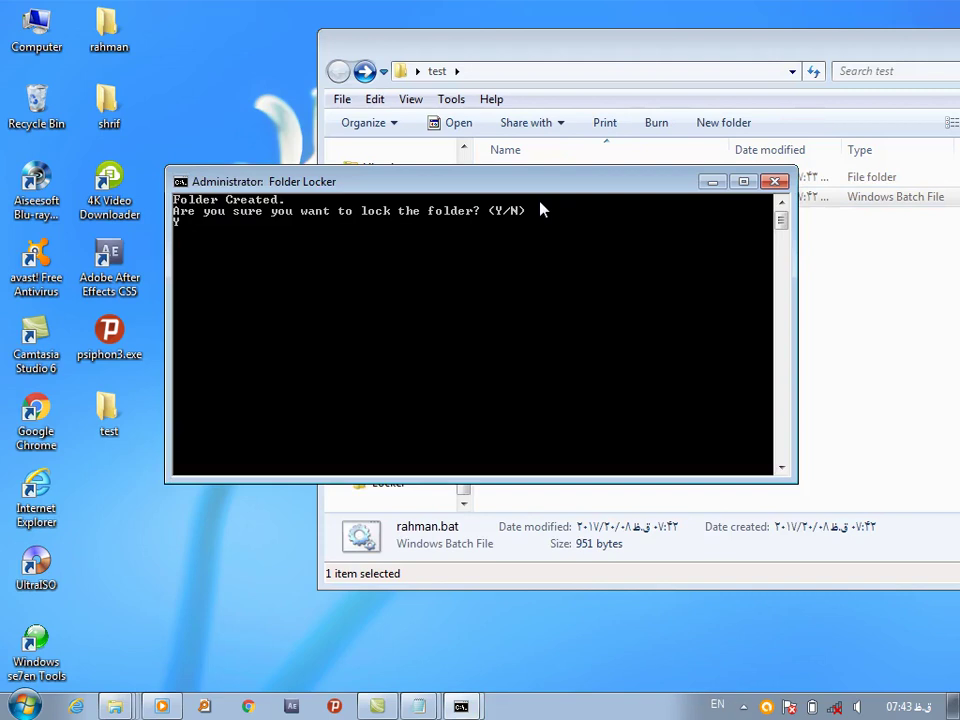
{"action": "key", "text": "Return"}
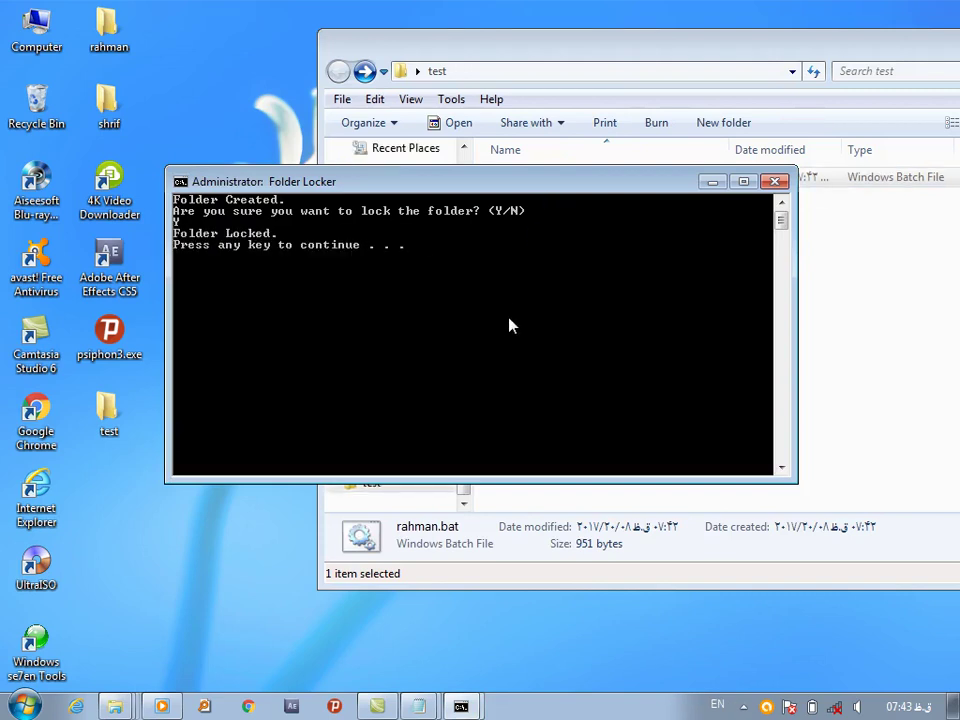
{"action": "key", "text": "Return"}
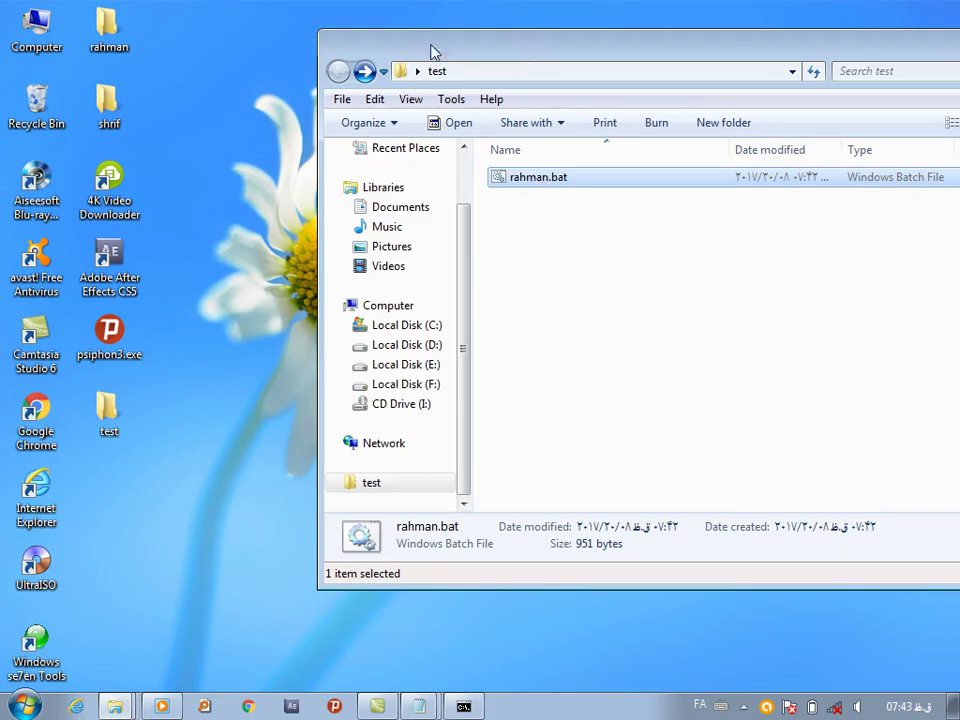
Unlock Locker by entering the password in rahman.bat, then close the console and test folder
{"action": "key", "text": "Return"}
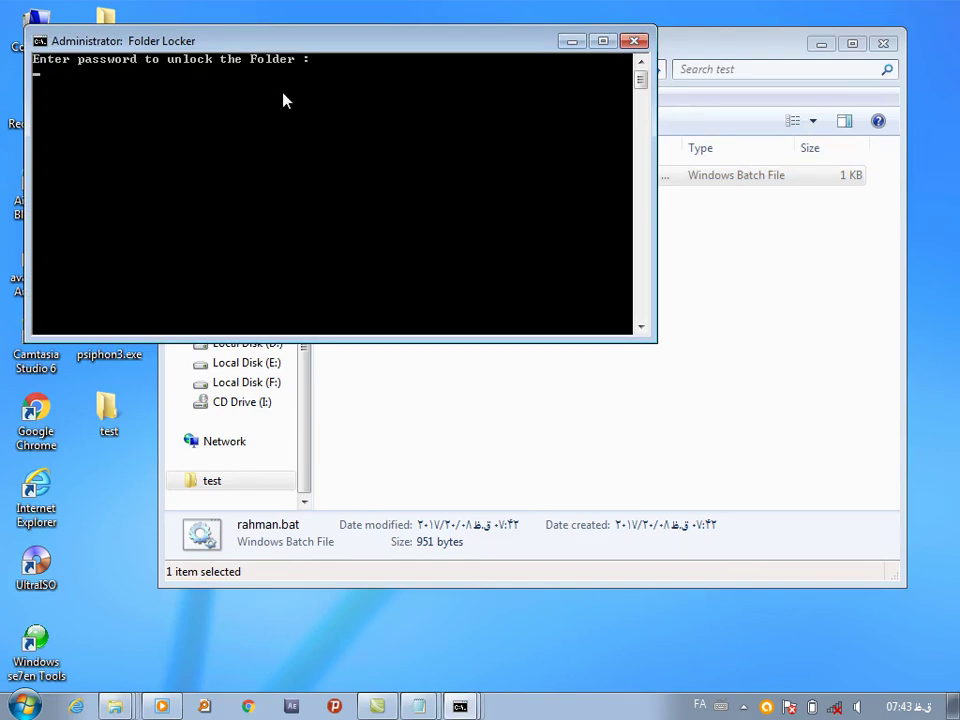
{"action": "key", "text": "alt+shift"}
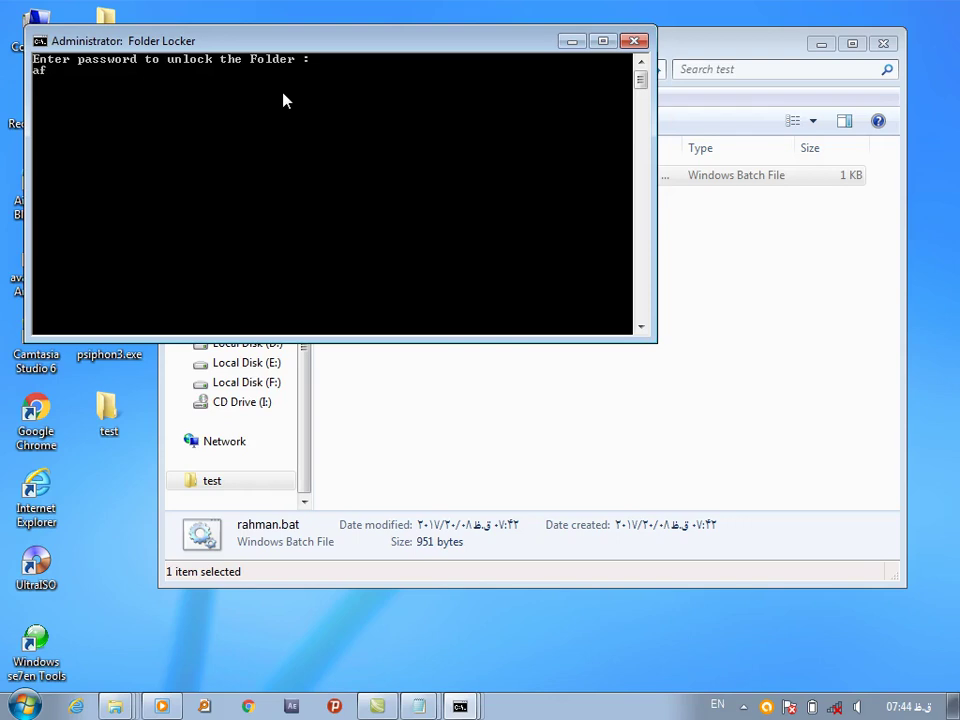
{"action": "key", "text": "Return"}
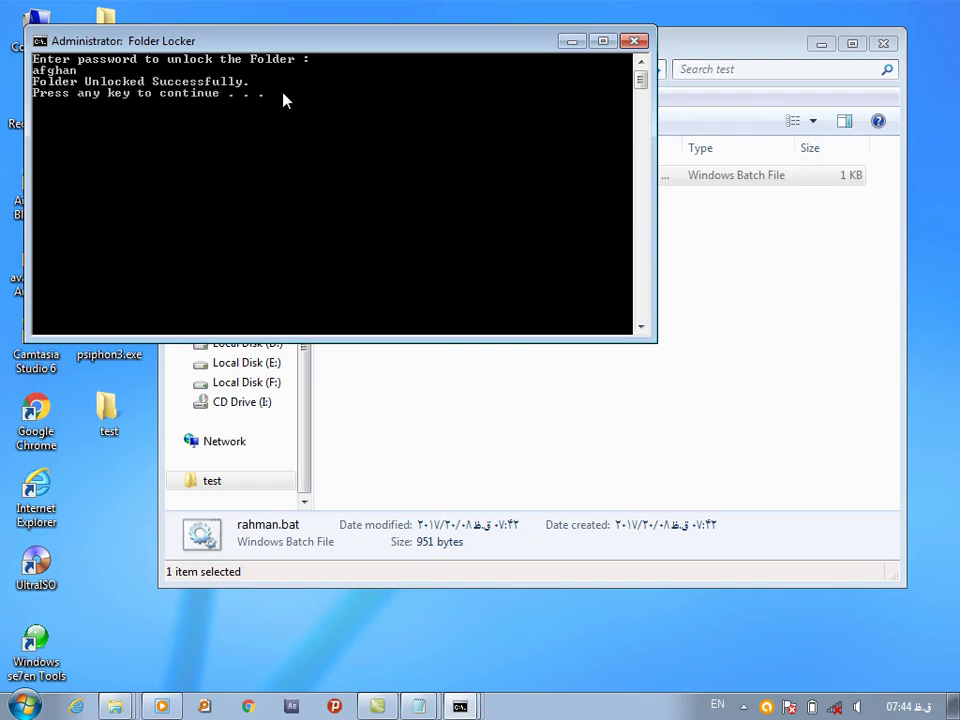
{"action": "key", "text": "Return"}
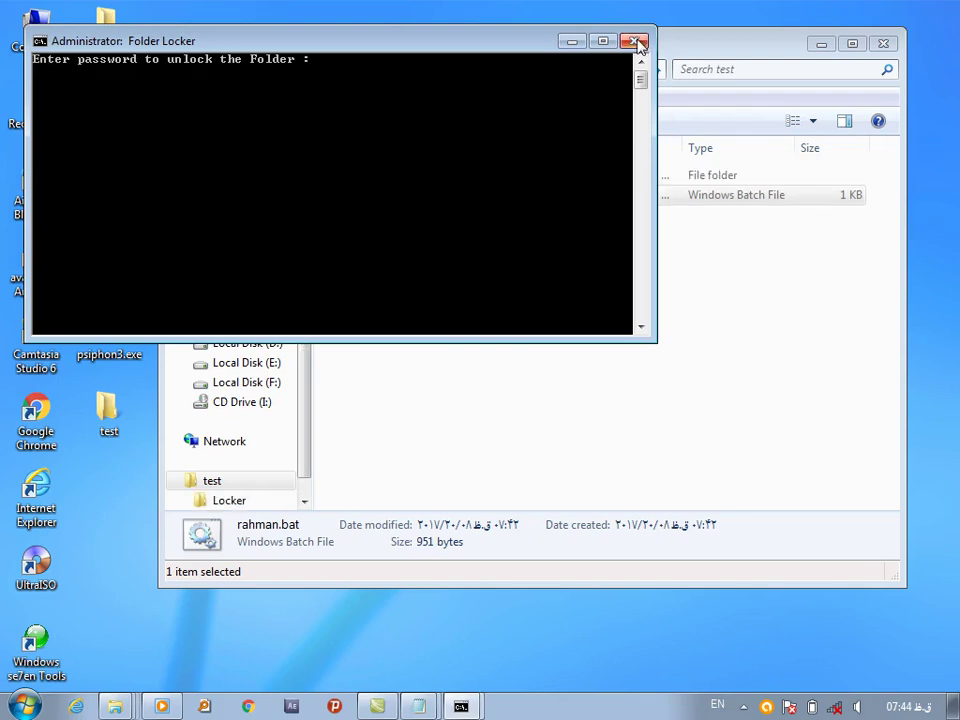
{"action": "key", "text": "alt+shift"}
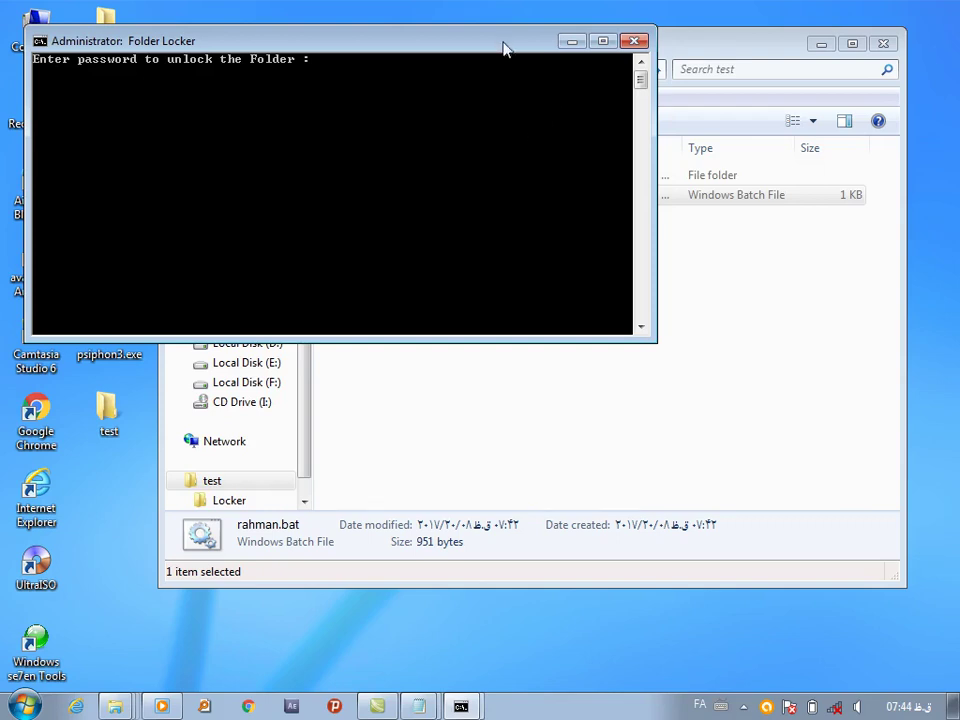
{"action": "left_click_drag", "start_coordinate": [503, 47], "coordinate": [529, 294]}
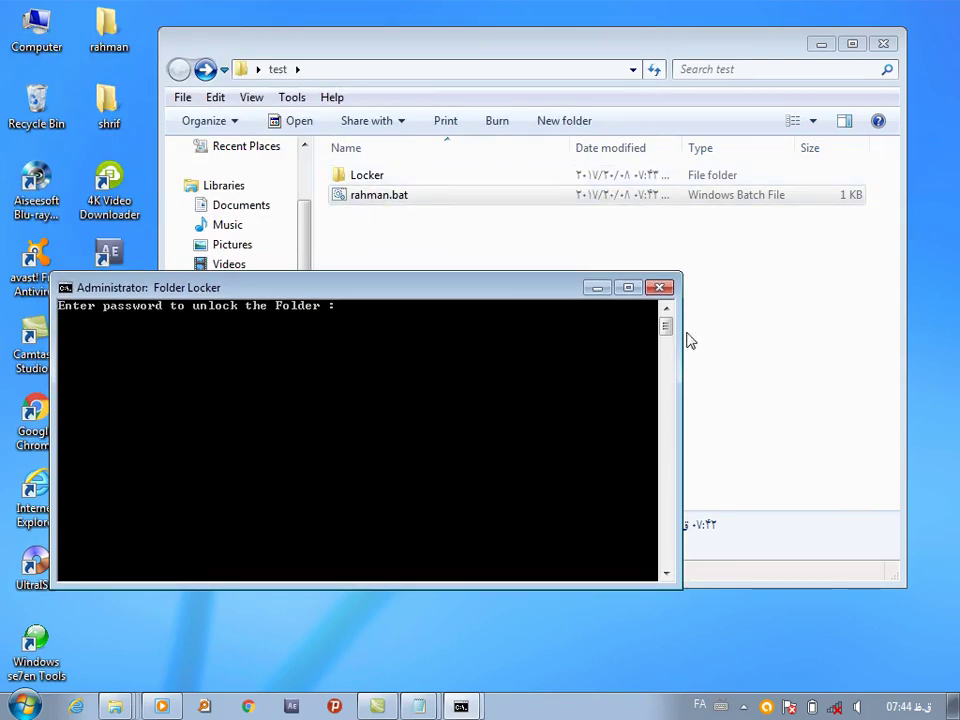
{"action": "left_click", "coordinate": [660, 289]}
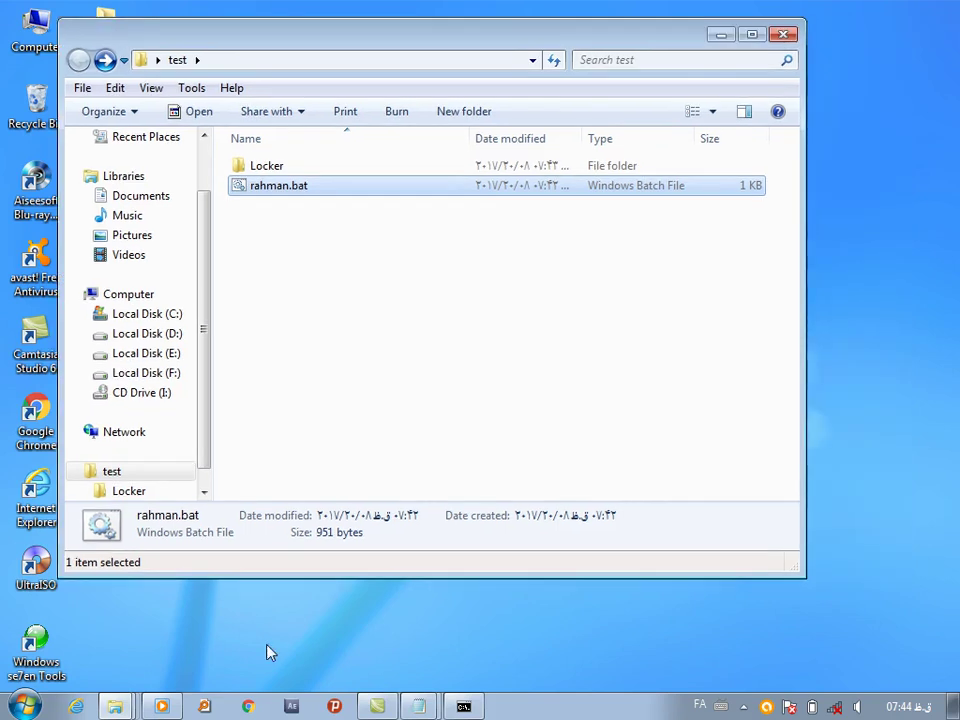
{"action": "left_click", "coordinate": [783, 34]}
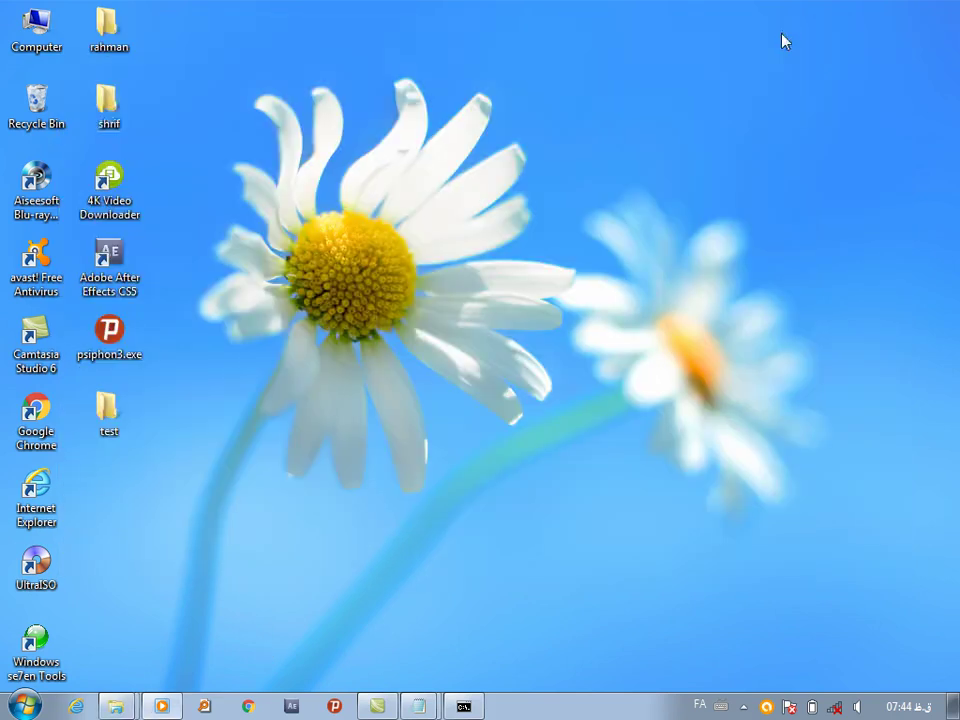
{"action": "double_click", "coordinate": [20, 46]}
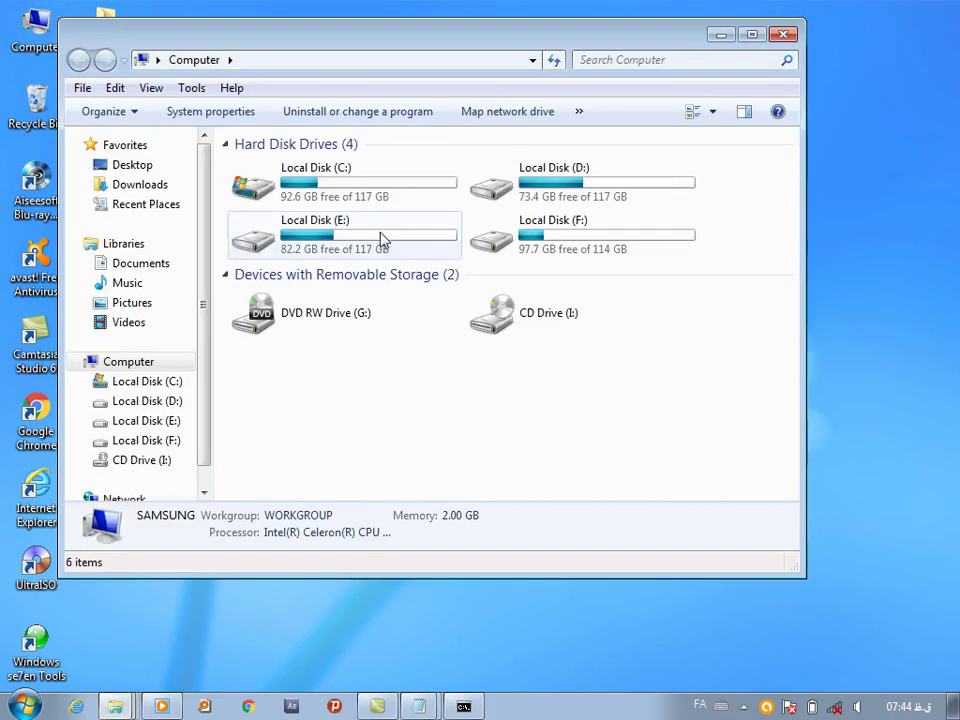
Open Local Disk (E:), check the sss folder, and open its Properties
{"action": "double_click", "coordinate": [380, 240]}
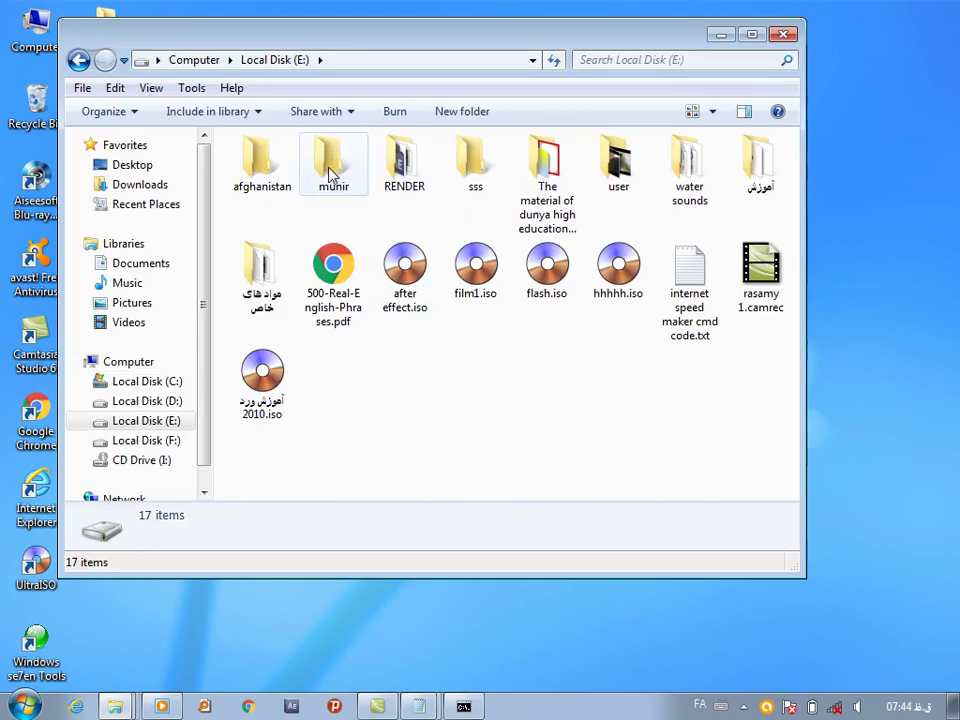
{"action": "double_click", "coordinate": [474, 178]}
{"action": "left_click", "coordinate": [79, 60]}
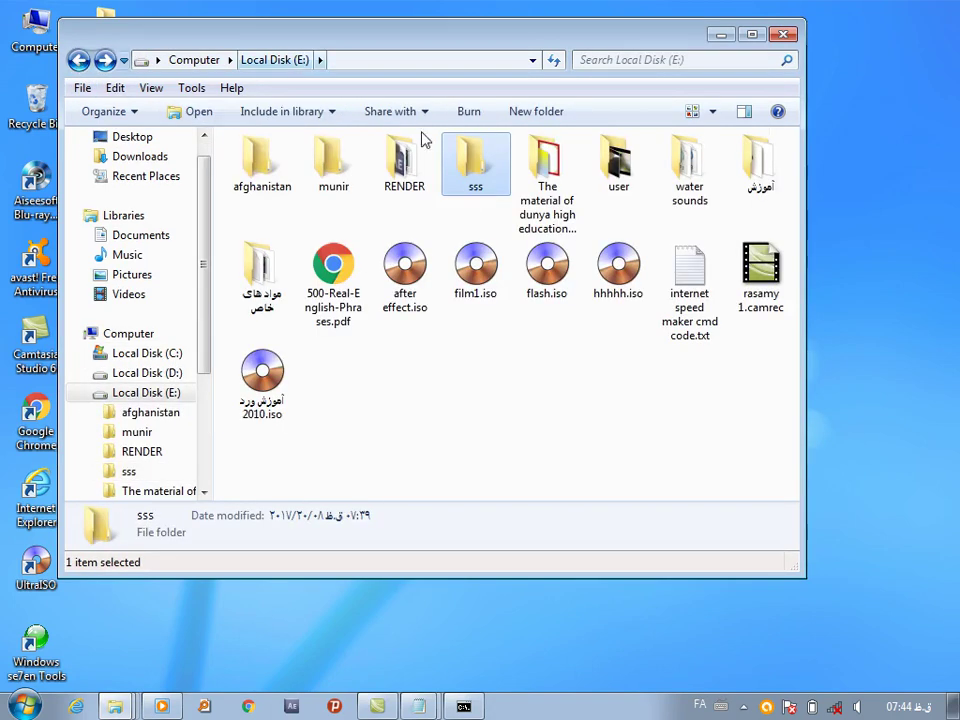
{"action": "right_click", "coordinate": [472, 170]}
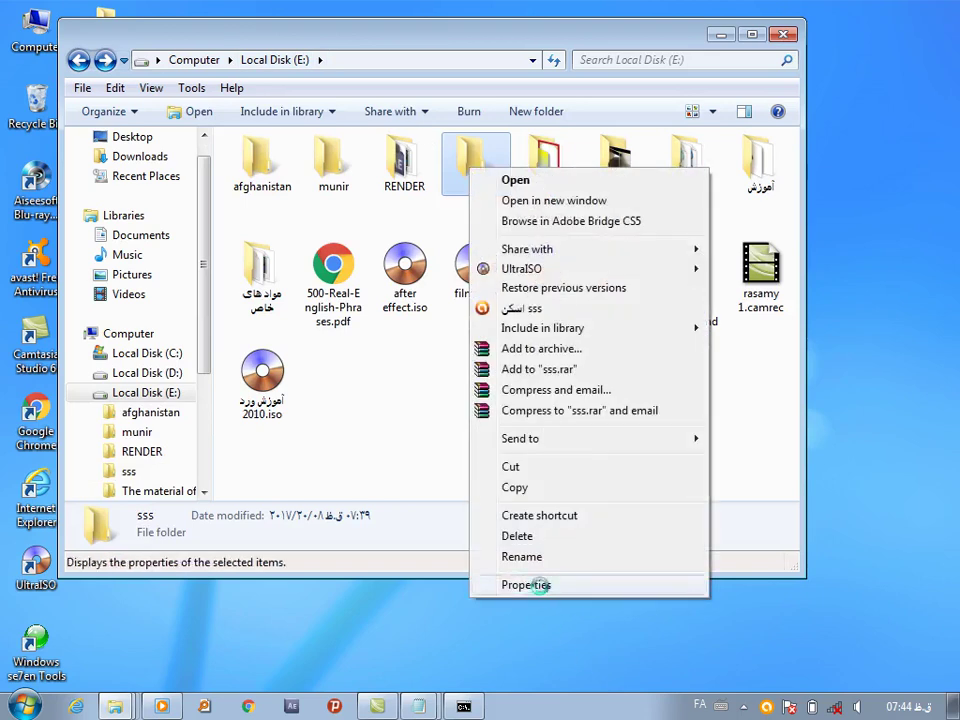
{"action": "left_click", "coordinate": [540, 585]}
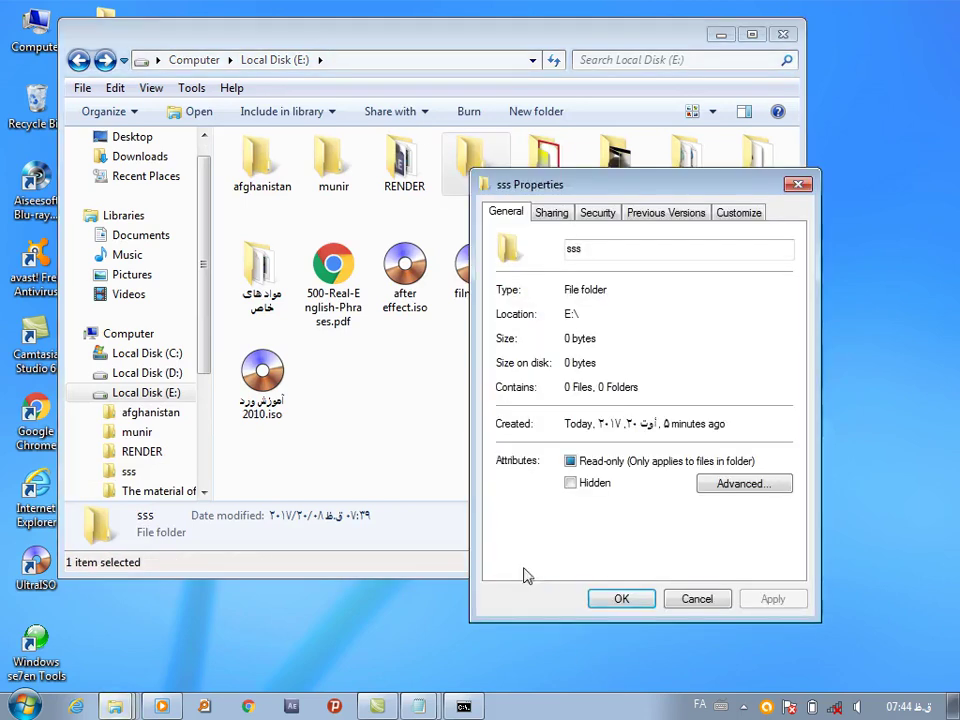
Deny Authenticated Users Full control on sss, apply, accept the warning and close the dialogs
{"action": "left_click", "coordinate": [553, 213]}
{"action": "left_click", "coordinate": [600, 218]}
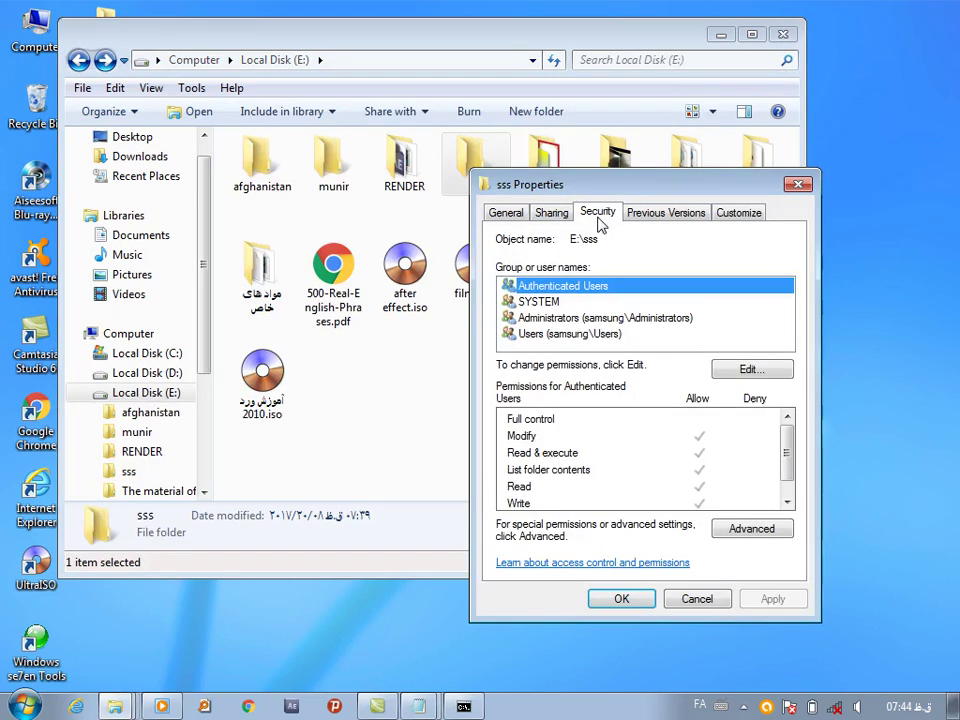
{"action": "left_click", "coordinate": [748, 370]}
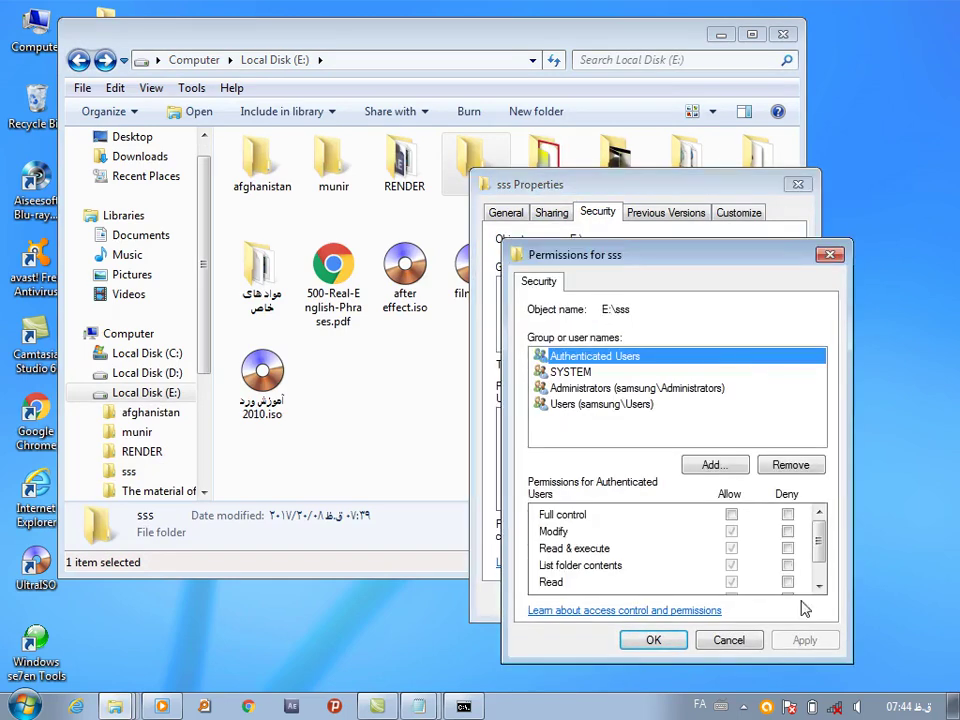
{"action": "left_click", "coordinate": [789, 516]}
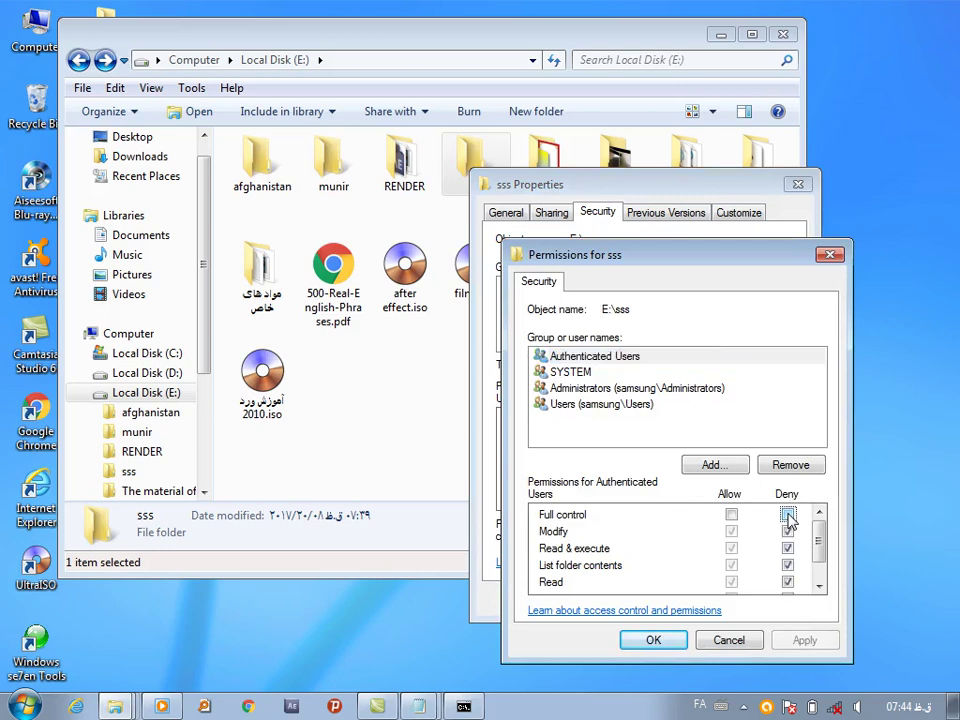
{"action": "left_click", "coordinate": [801, 641]}
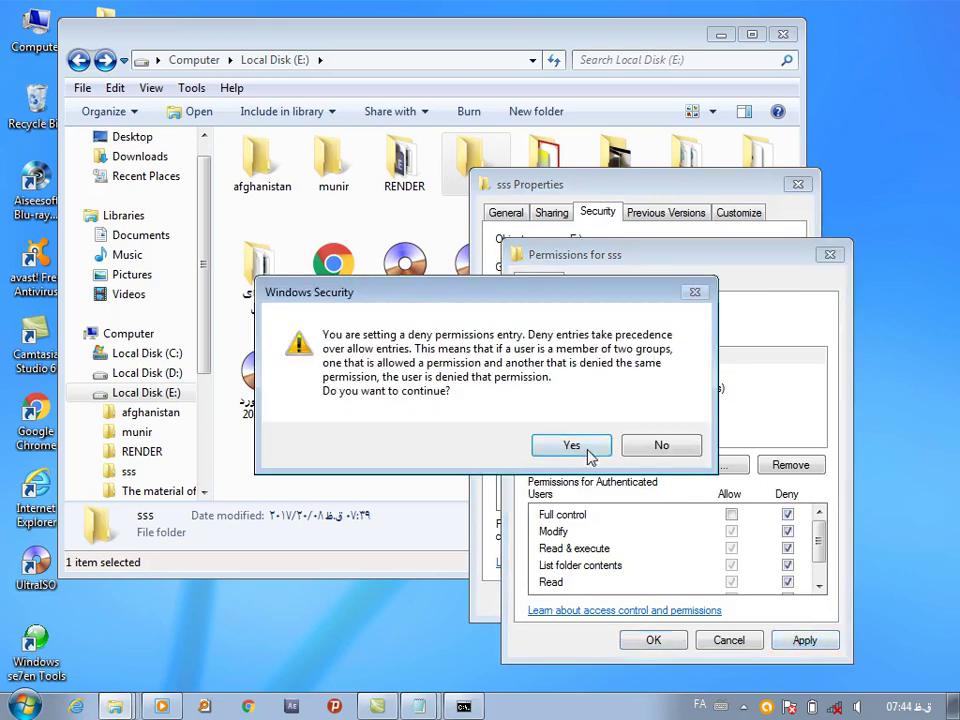
{"action": "left_click", "coordinate": [587, 452]}
{"action": "left_click", "coordinate": [665, 638]}
{"action": "left_click", "coordinate": [621, 599]}
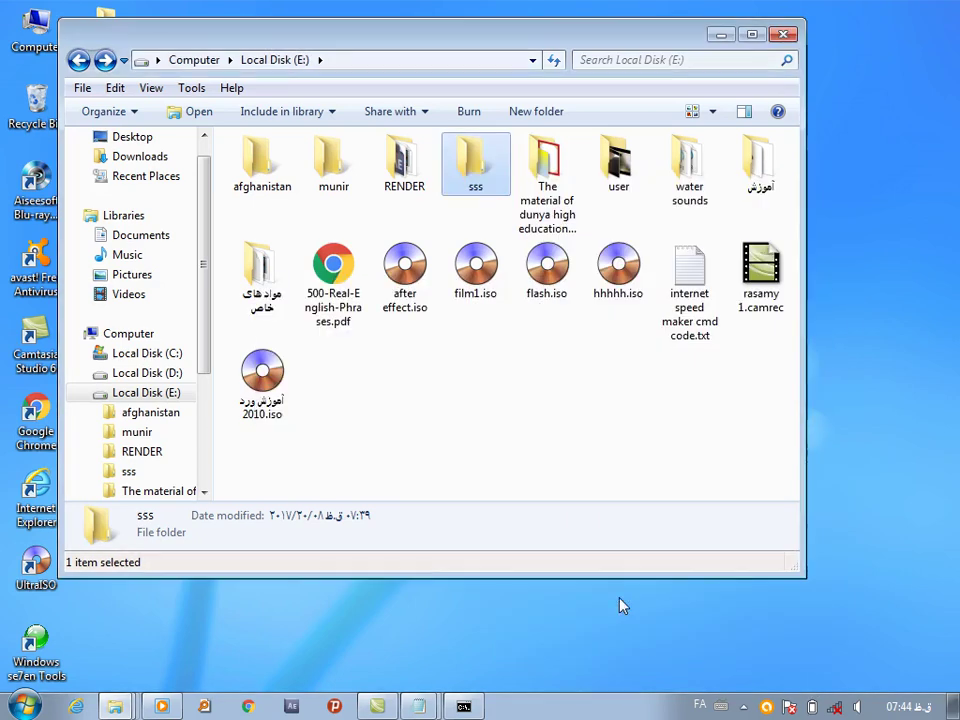
Reopen Local Disk (E:) and confirm sss now refuses access
{"action": "left_click", "coordinate": [784, 34]}
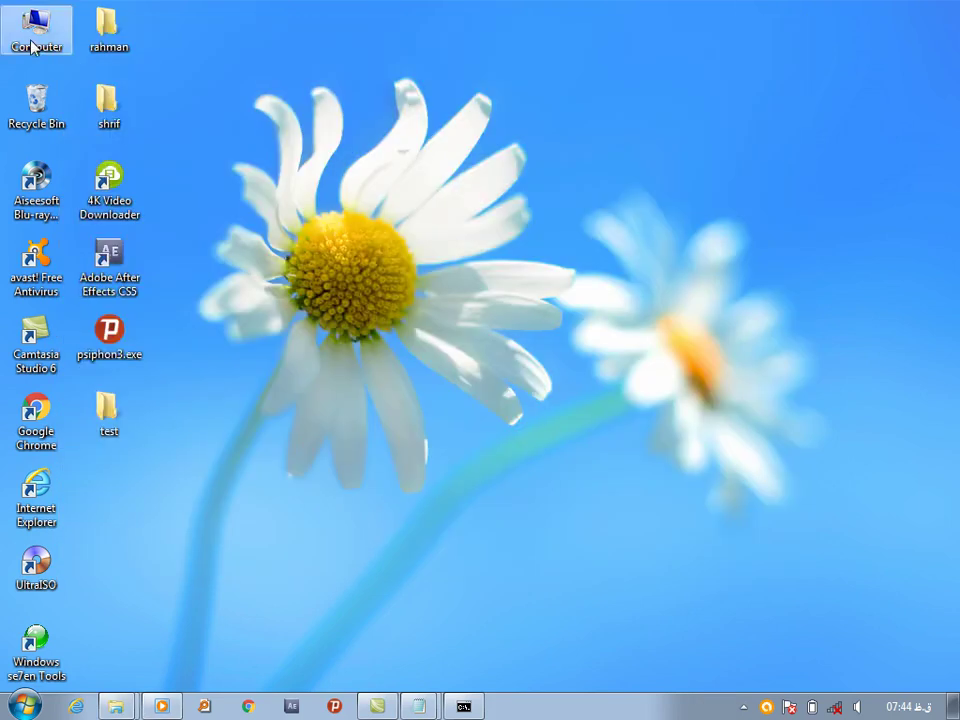
{"action": "double_click", "coordinate": [36, 25]}
{"action": "double_click", "coordinate": [365, 238]}
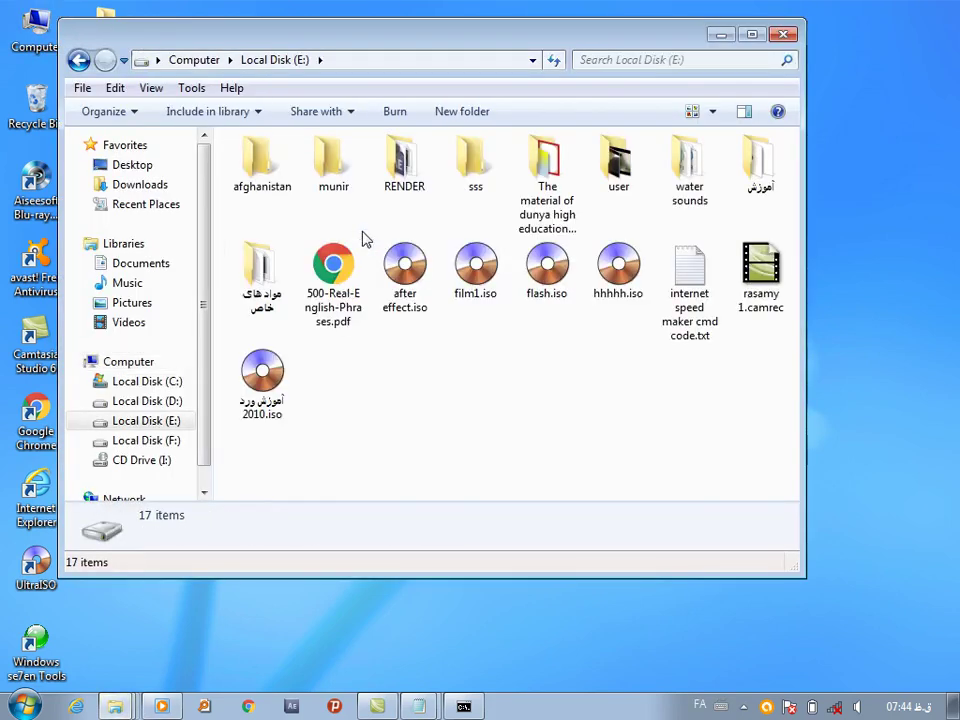
{"action": "double_click", "coordinate": [472, 176]}
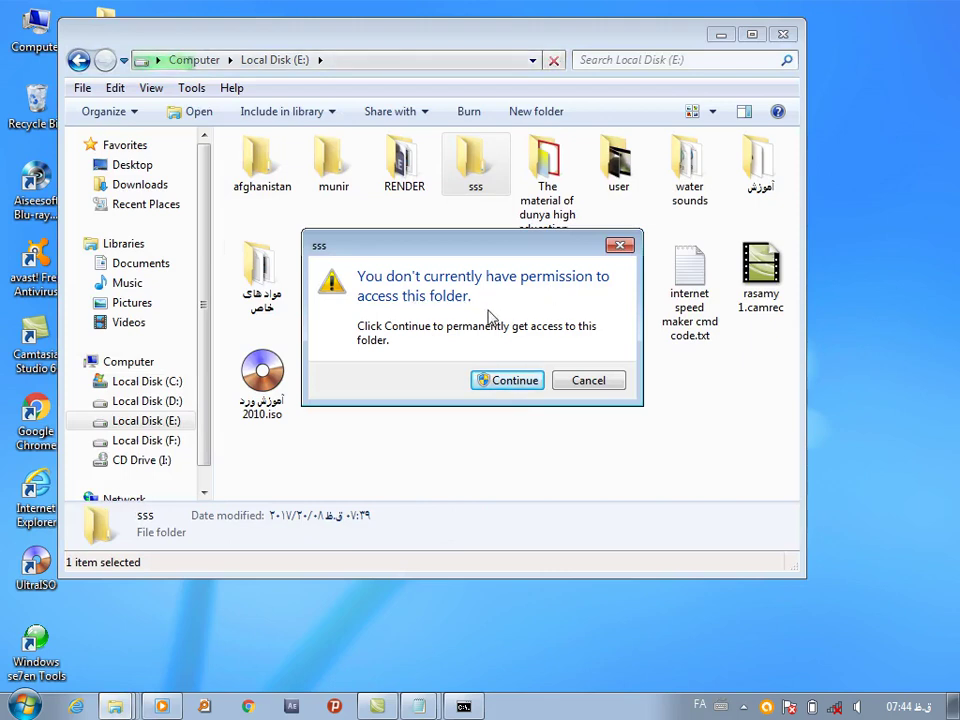
{"action": "left_click", "coordinate": [501, 388]}
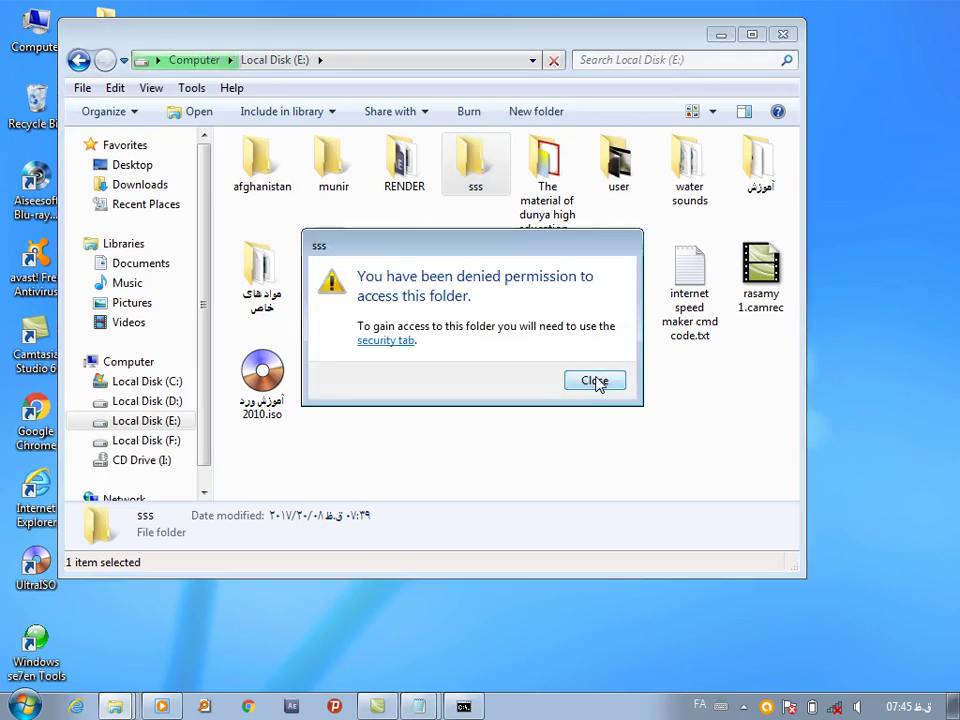
{"action": "left_click", "coordinate": [594, 381]}
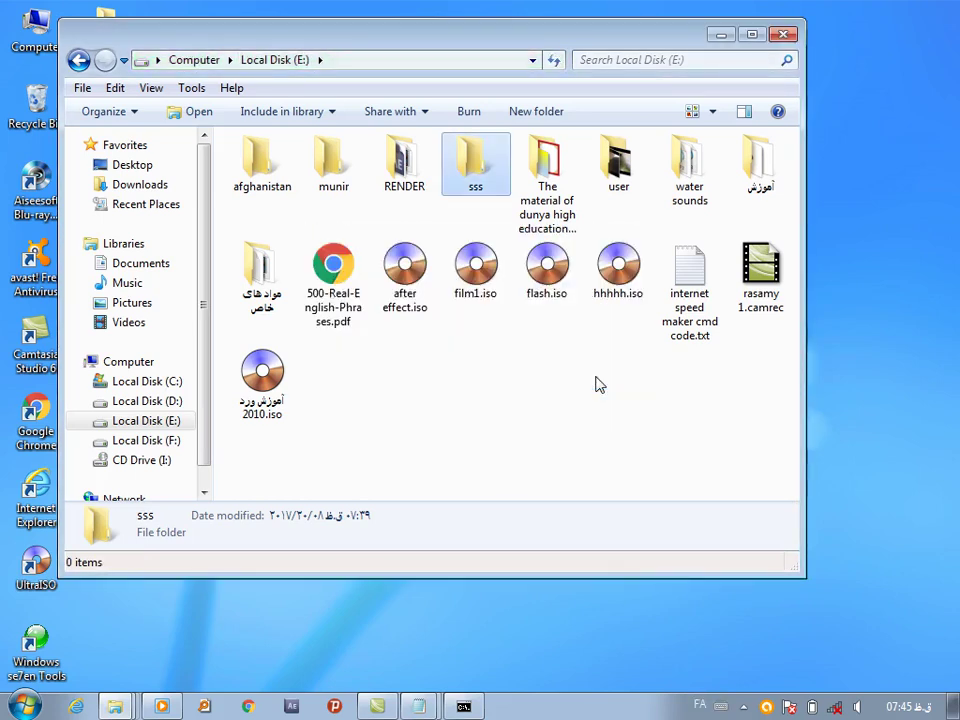
Review sss security permissions, then open sss to see it is empty and return to E:
{"action": "right_click", "coordinate": [468, 154]}
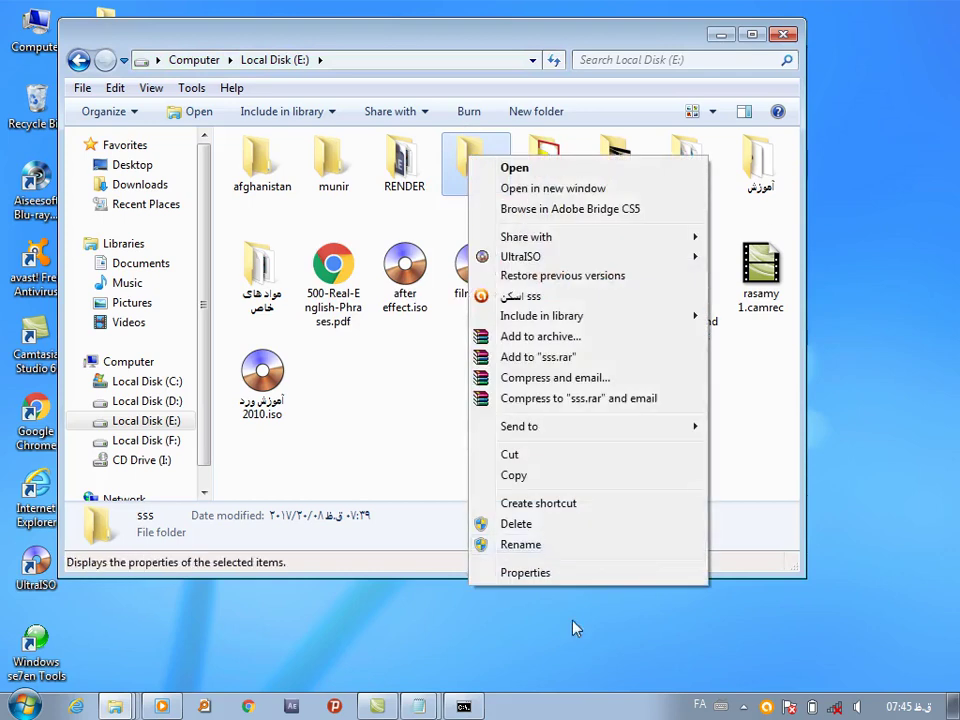
{"action": "left_click", "coordinate": [537, 573]}
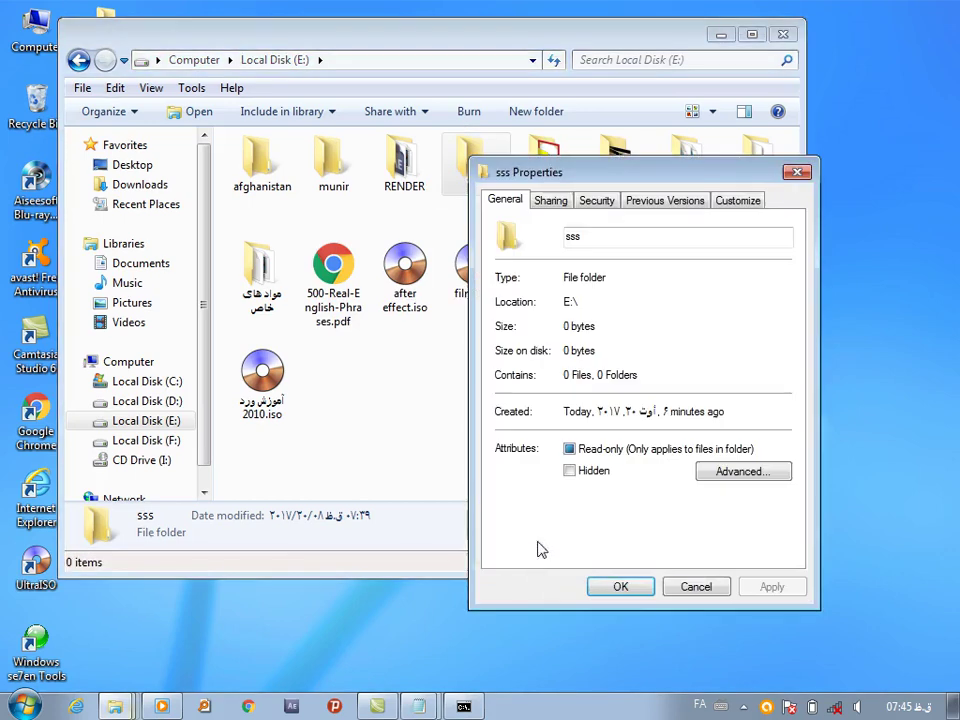
{"action": "left_click", "coordinate": [592, 199]}
{"action": "left_click", "coordinate": [751, 357]}
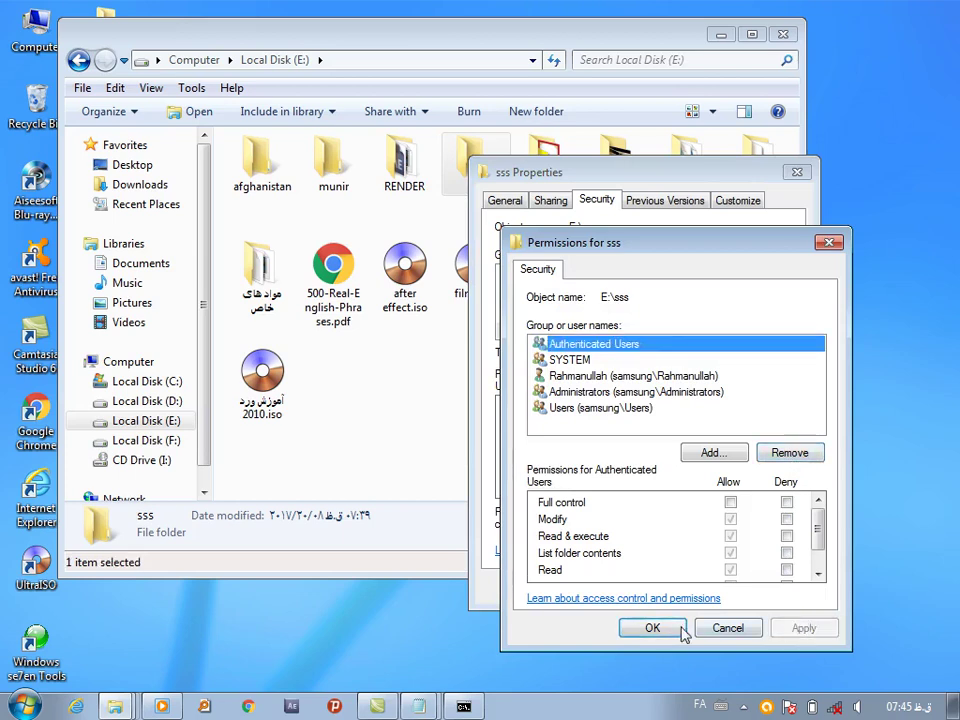
{"action": "left_click", "coordinate": [648, 626]}
{"action": "left_click", "coordinate": [621, 588]}
{"action": "left_click", "coordinate": [493, 409]}
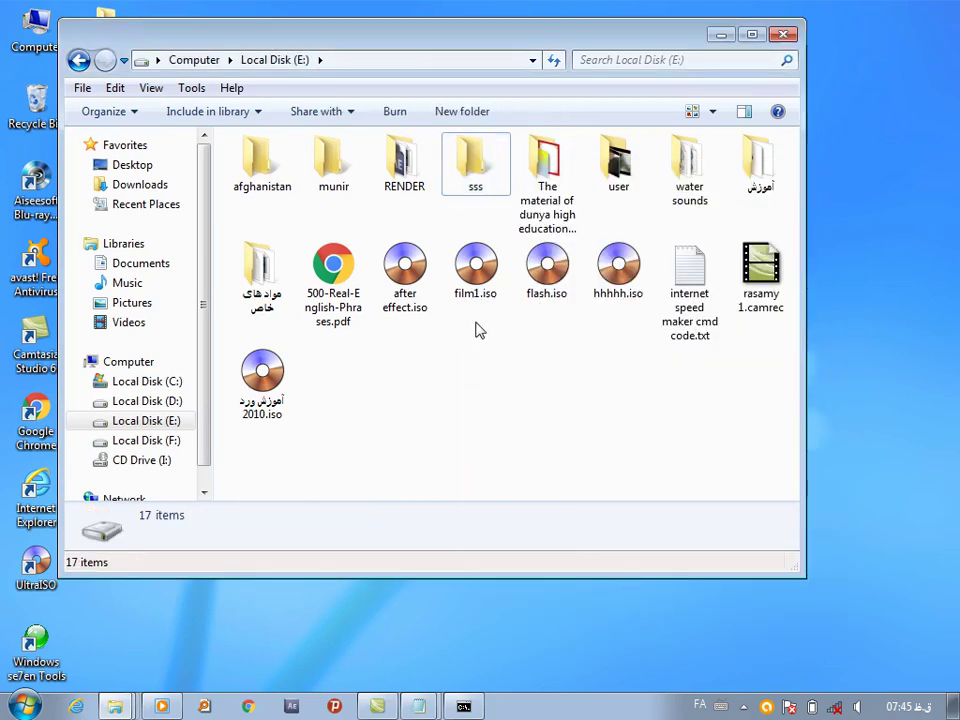
{"action": "double_click", "coordinate": [475, 162]}
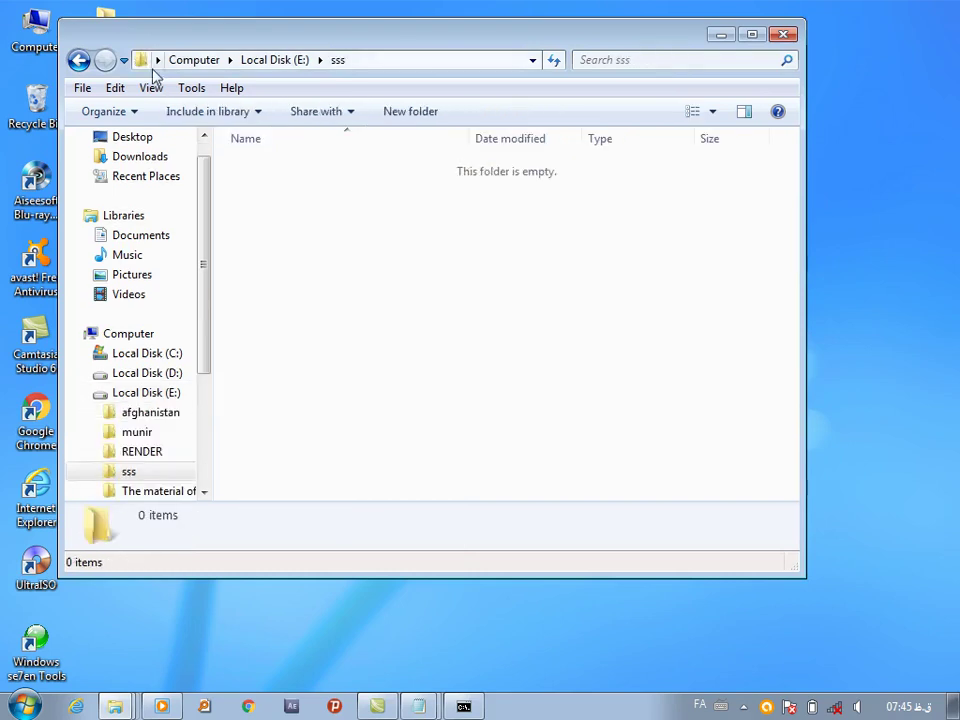
{"action": "left_click", "coordinate": [79, 61]}
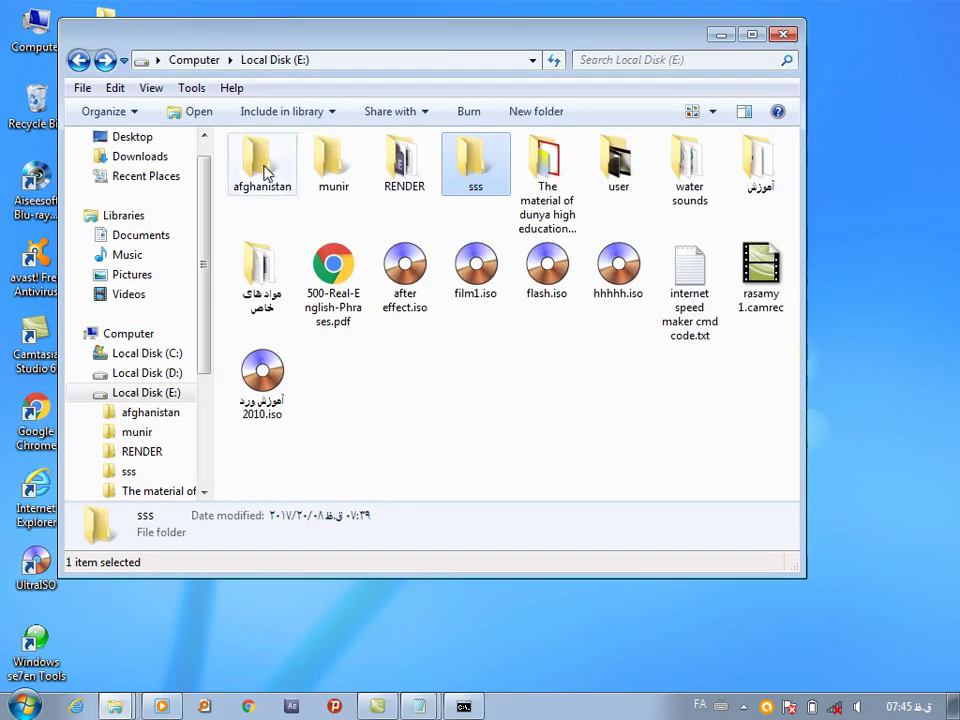
Deny Authenticated Users Full control on sss again, accepting the warning and closing all dialogs
{"action": "right_click", "coordinate": [467, 176]}
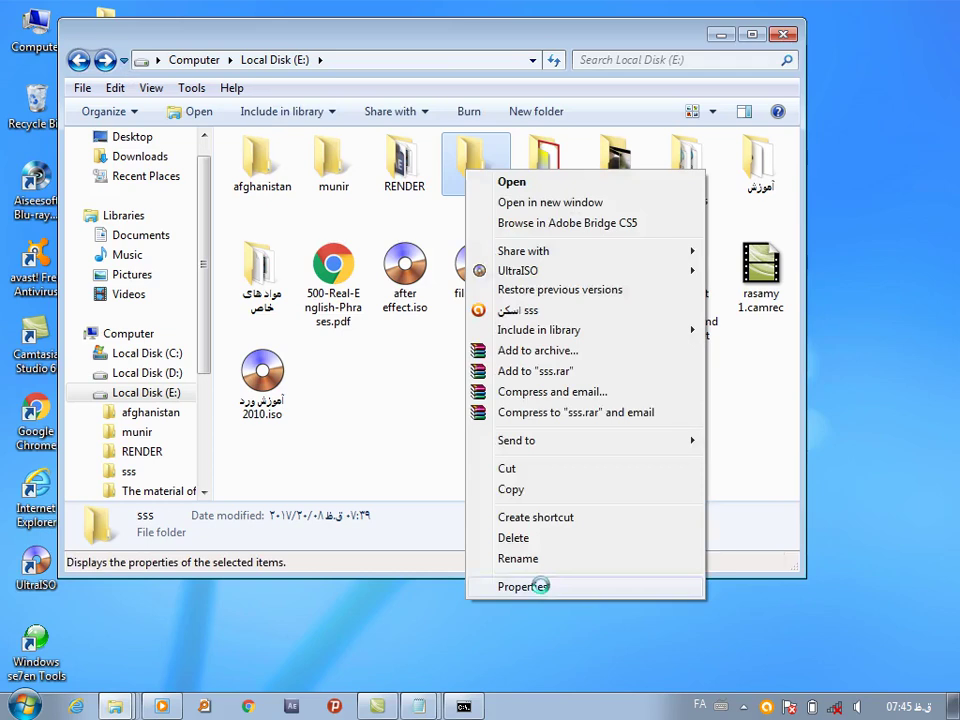
{"action": "left_click", "coordinate": [540, 585]}
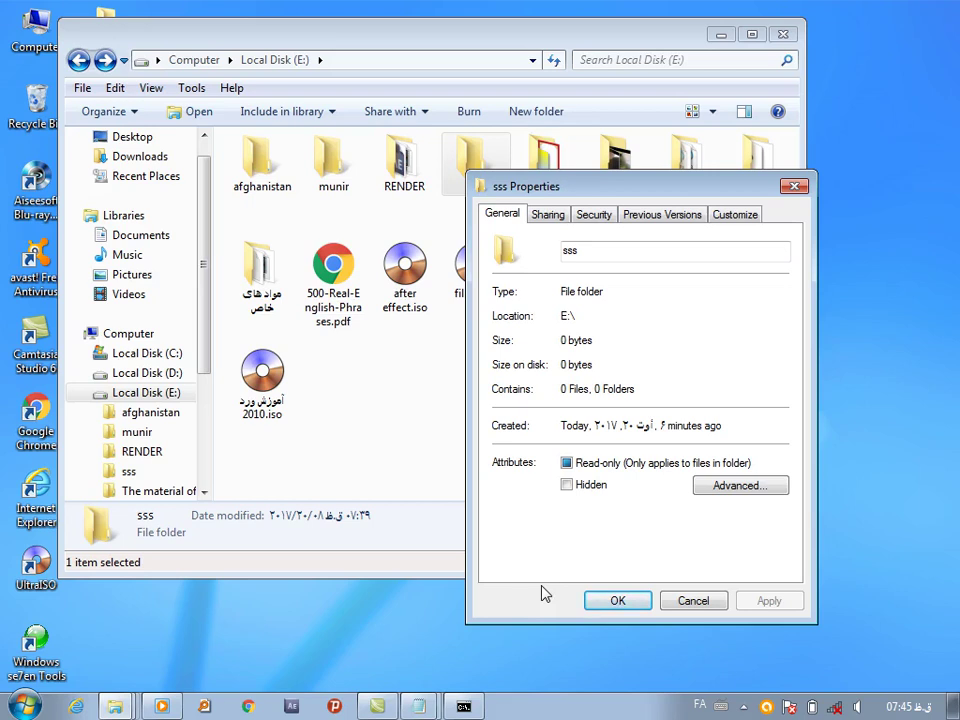
{"action": "left_click", "coordinate": [593, 213]}
{"action": "left_click", "coordinate": [744, 372]}
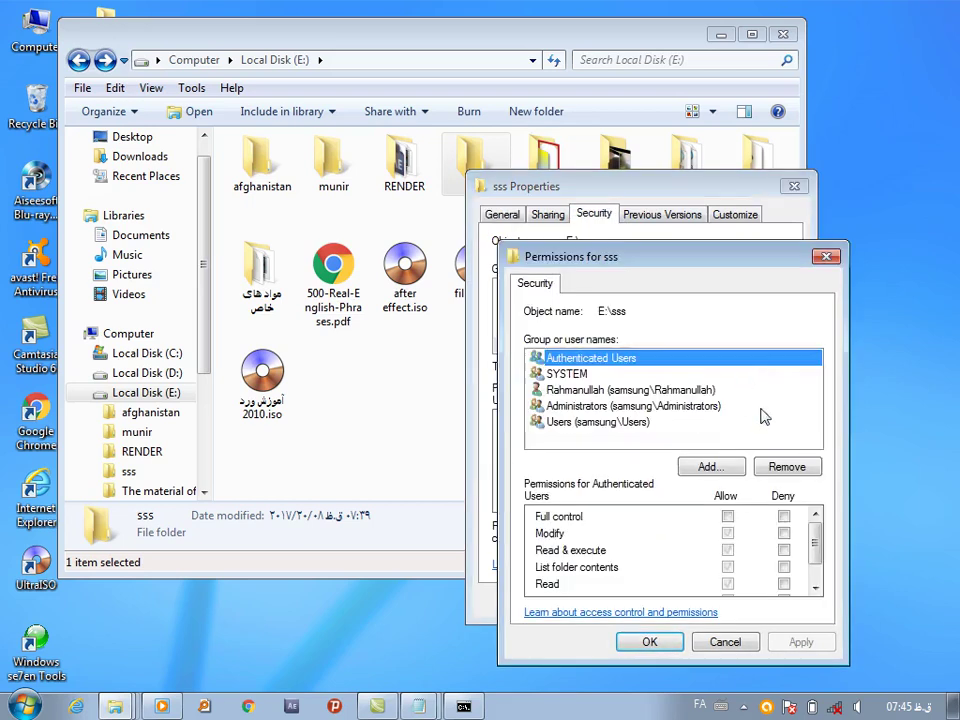
{"action": "left_click", "coordinate": [784, 516]}
{"action": "left_click", "coordinate": [799, 640]}
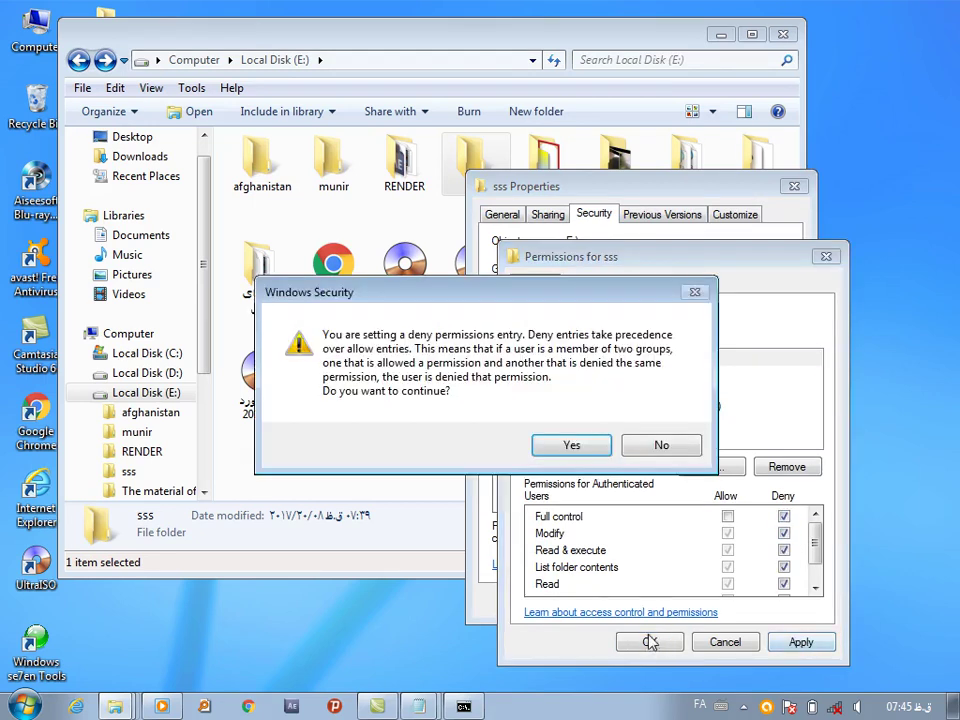
{"action": "left_click", "coordinate": [580, 443]}
{"action": "left_click", "coordinate": [648, 641]}
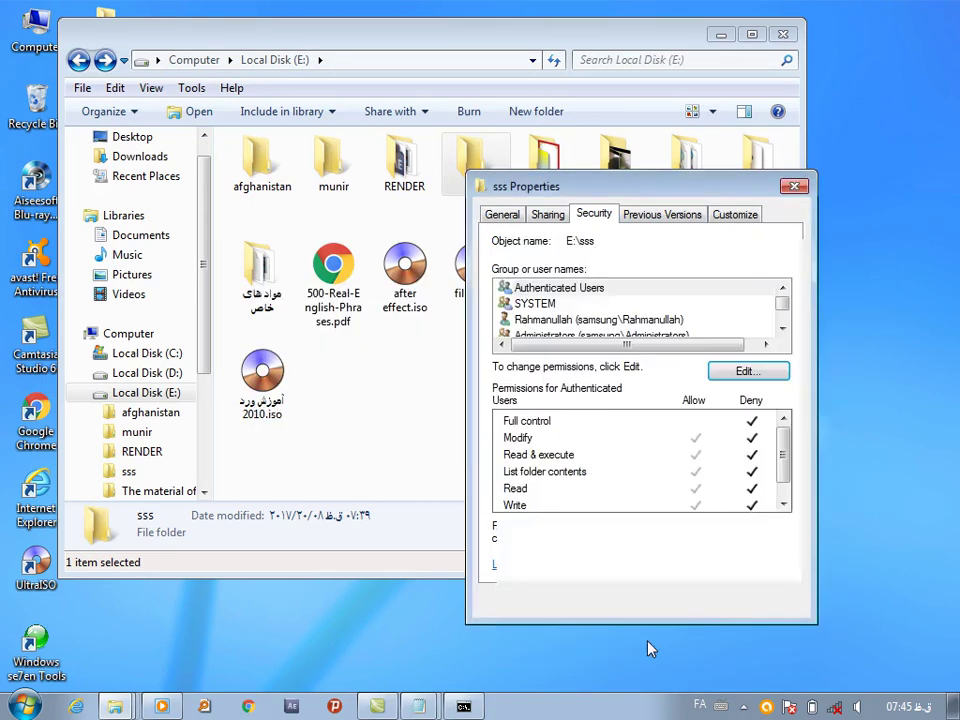
{"action": "left_click", "coordinate": [607, 601]}
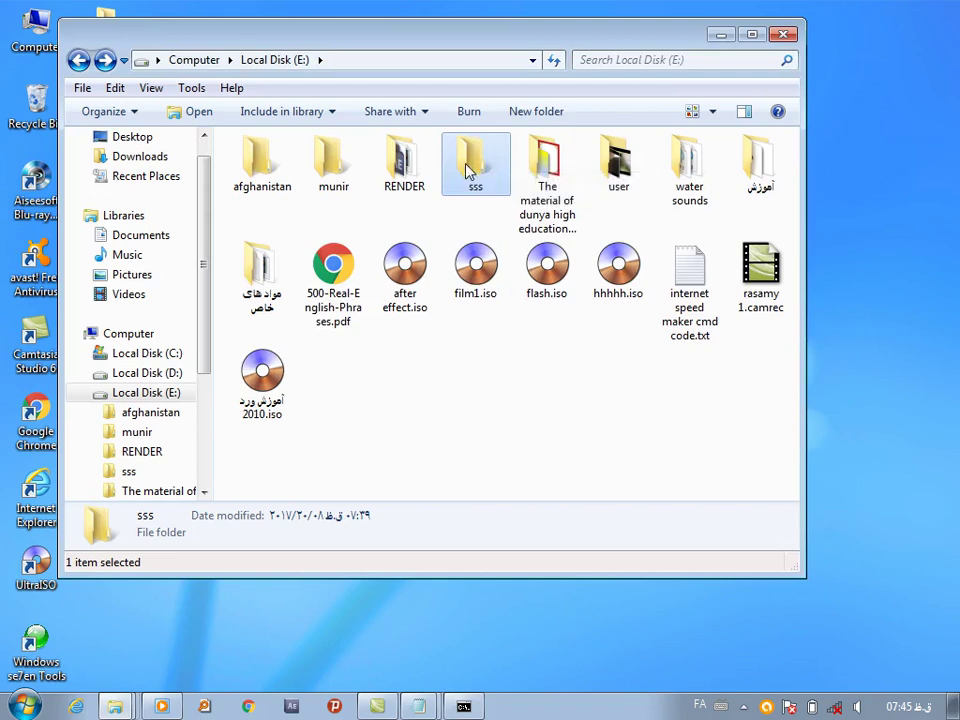
Confirm the locked sss folder refuses both opening and deletion
{"action": "double_click", "coordinate": [468, 170]}
{"action": "left_click", "coordinate": [512, 381]}
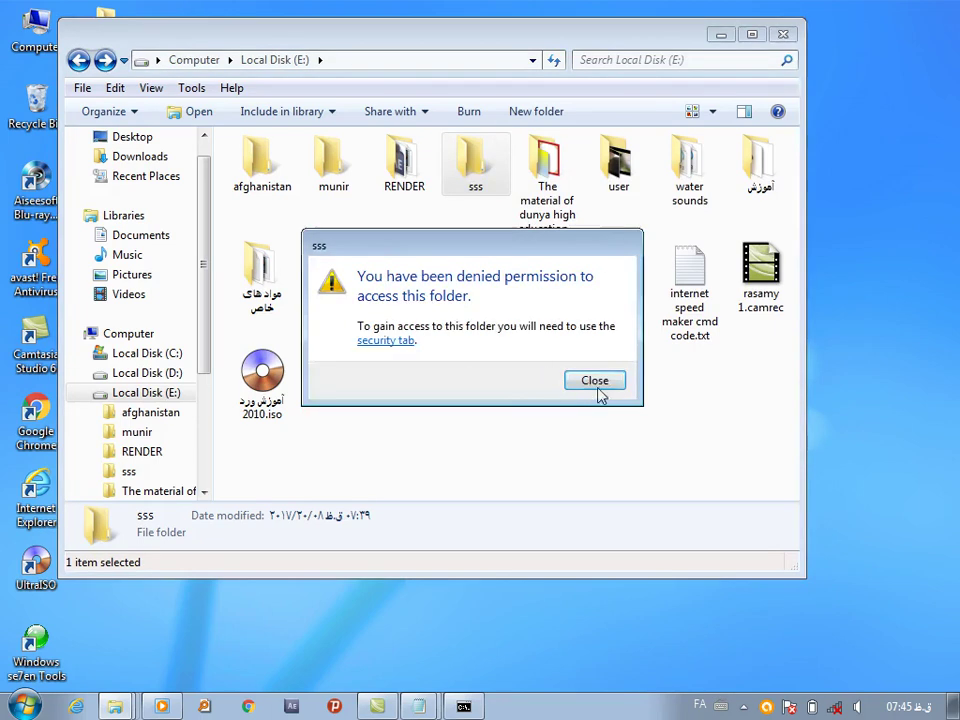
{"action": "left_click", "coordinate": [596, 381]}
{"action": "key", "text": "Delete"}
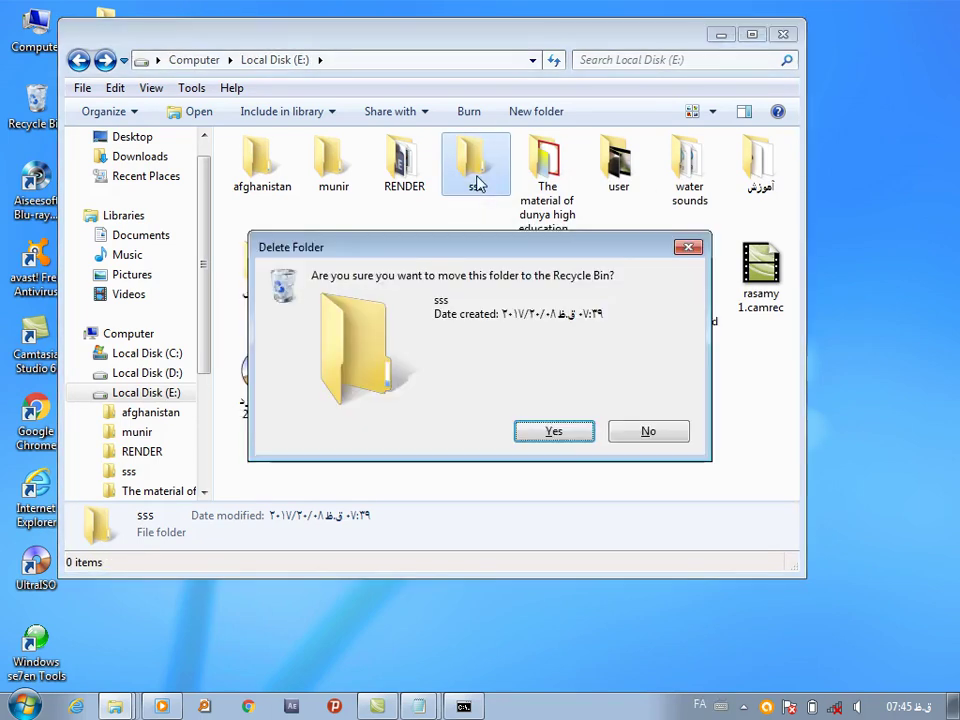
{"action": "left_click", "coordinate": [553, 432]}
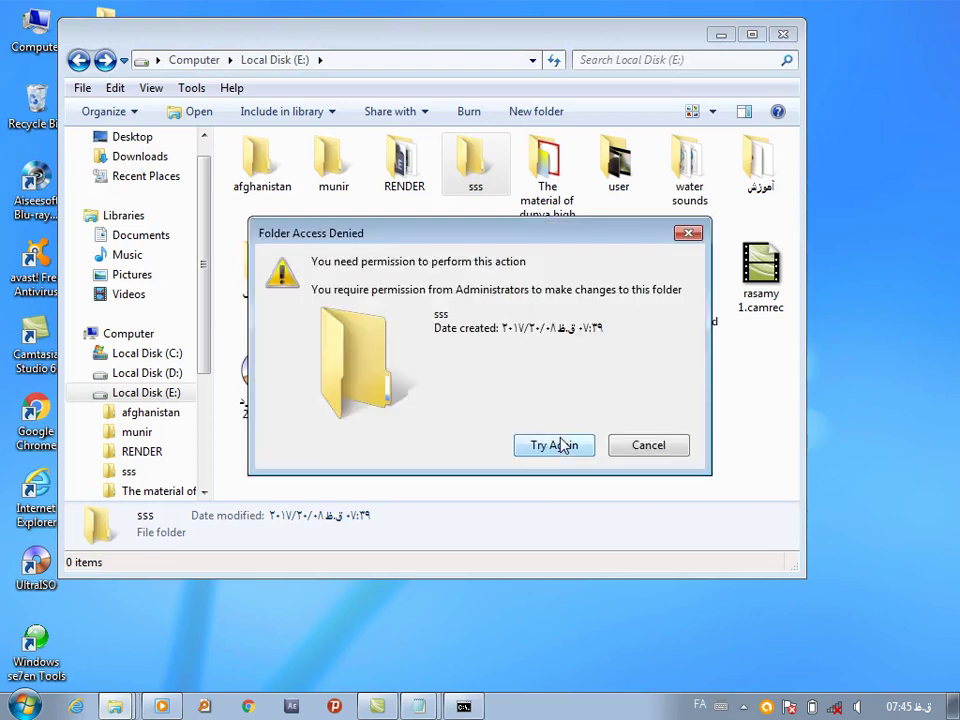
{"action": "left_click", "coordinate": [648, 445]}
Clear the Deny permissions on sss in its Security properties
{"action": "right_click", "coordinate": [482, 151]}
{"action": "left_click", "coordinate": [538, 563]}
{"action": "left_click", "coordinate": [608, 190]}
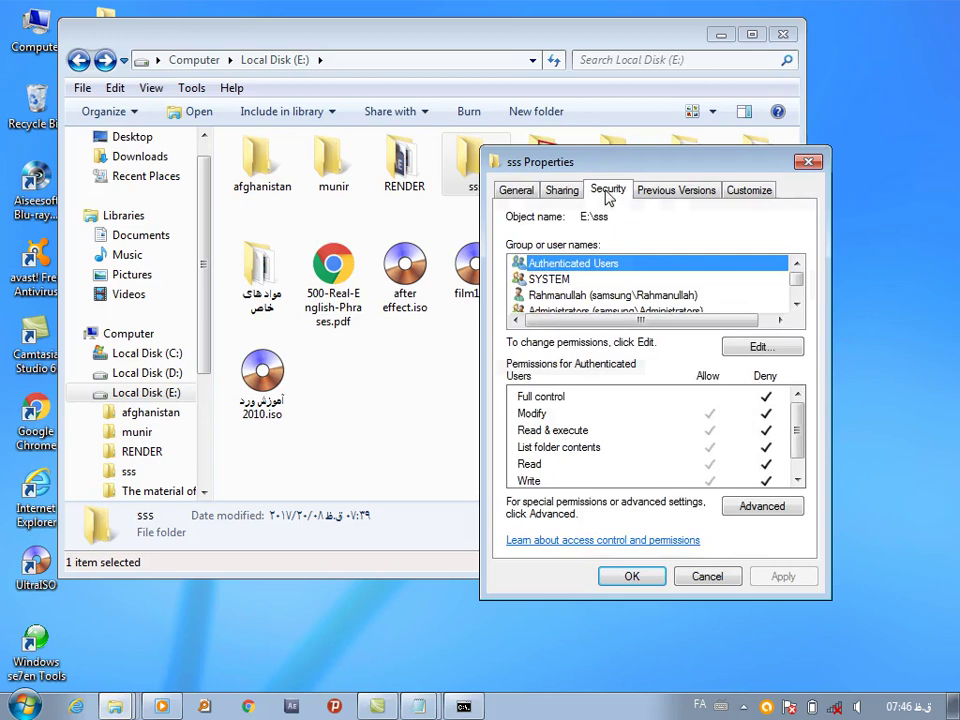
{"action": "left_click", "coordinate": [761, 346]}
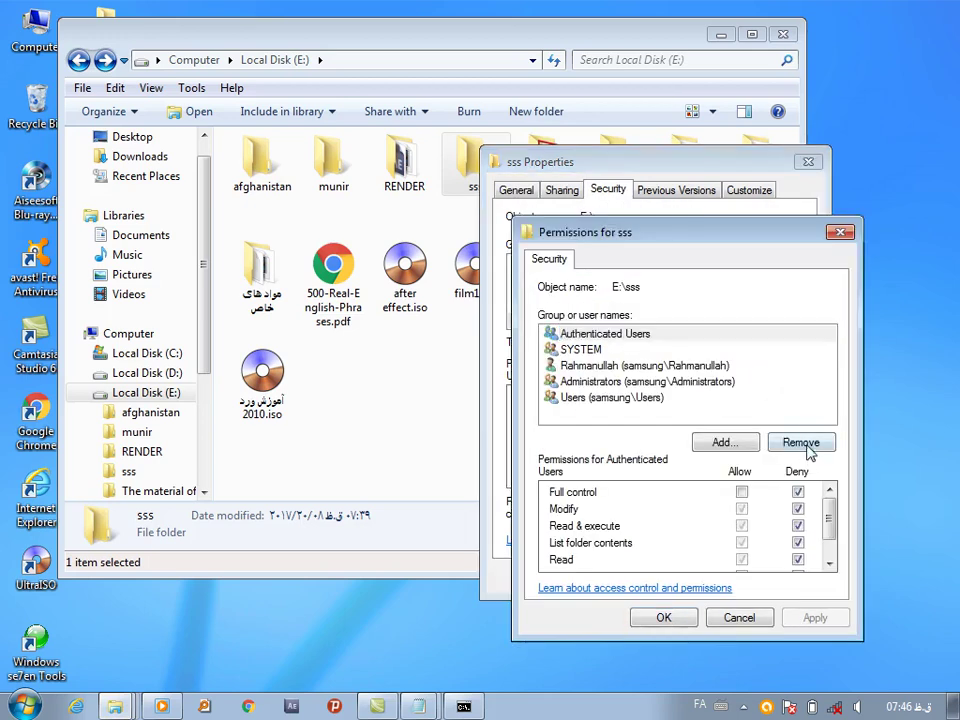
{"action": "left_click", "coordinate": [663, 617]}
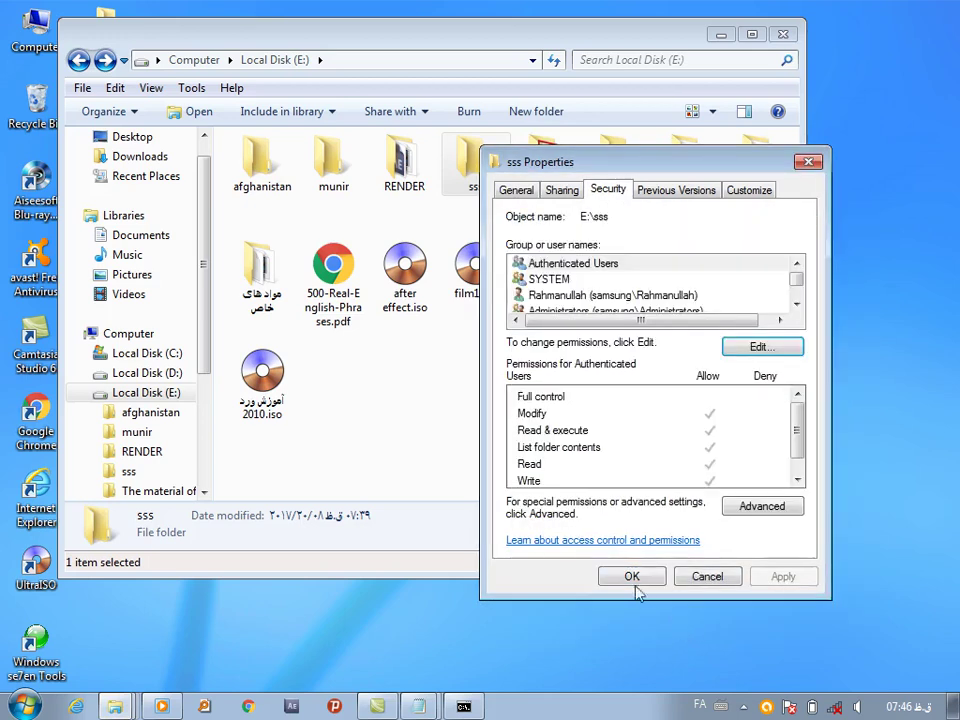
{"action": "left_click", "coordinate": [625, 580]}
Verify sss now opens empty, return to Local Disk (E:), and close Explorer
{"action": "double_click", "coordinate": [480, 178]}
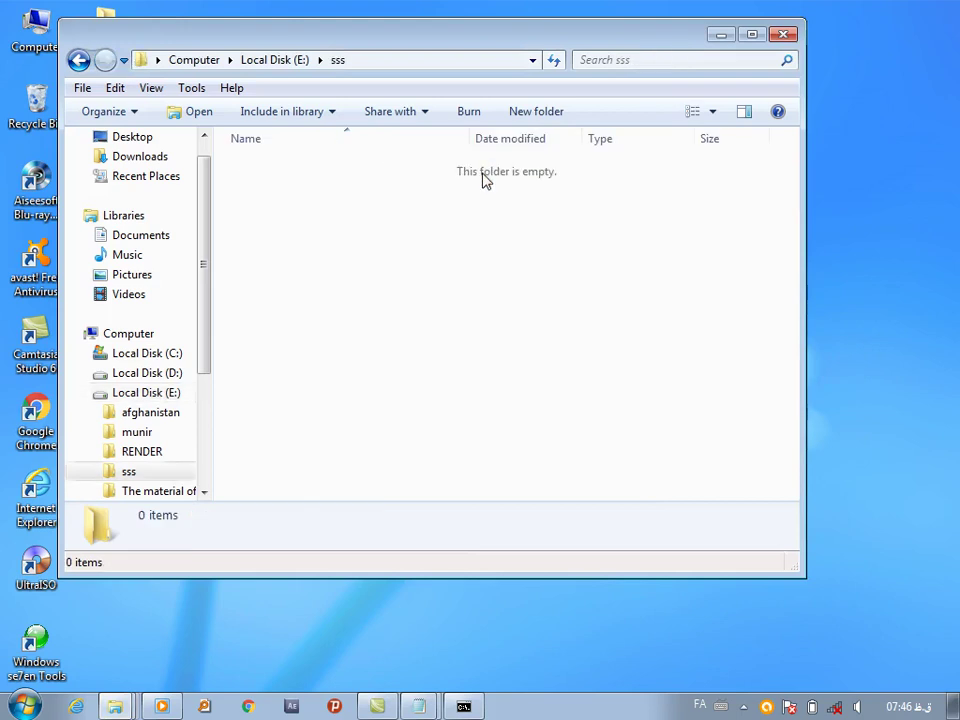
{"action": "left_click", "coordinate": [79, 59]}
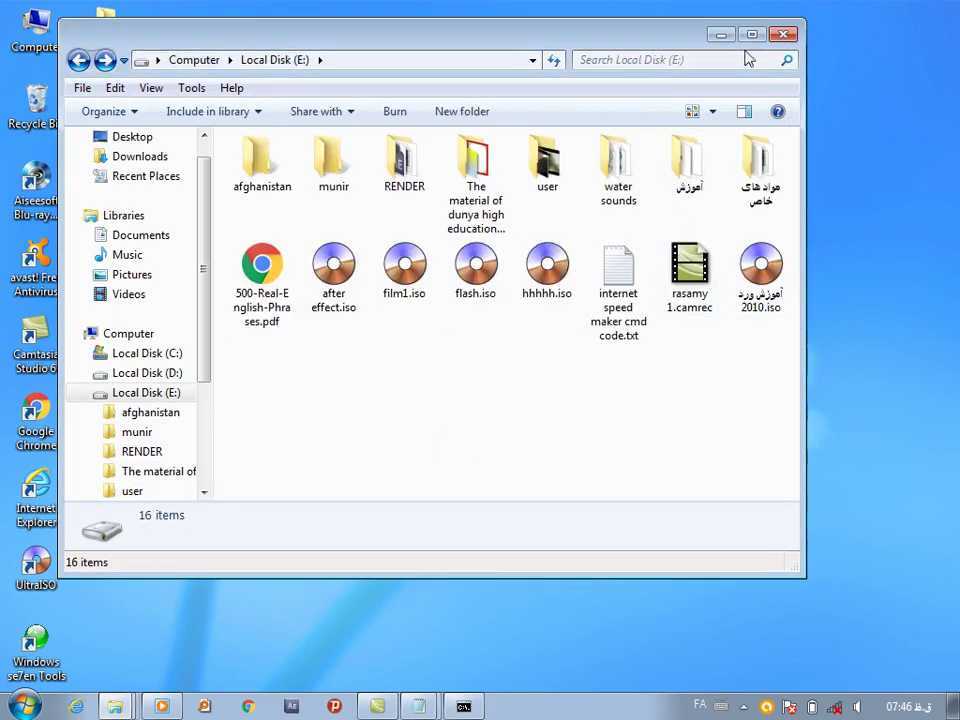
{"action": "left_click", "coordinate": [783, 35]}
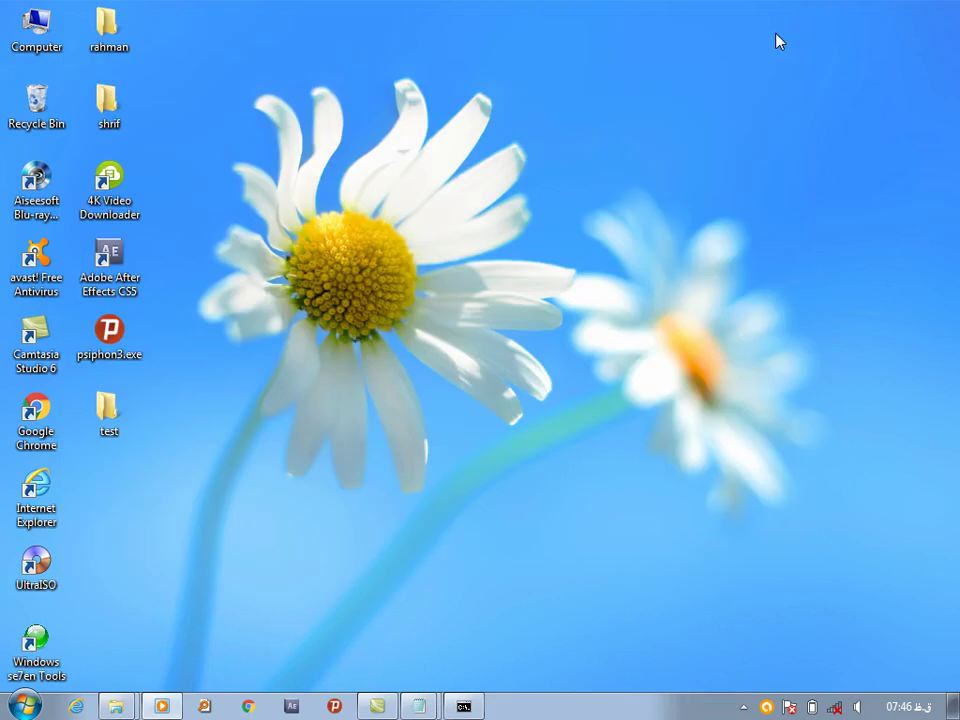
Bring back the ttt Notepad notes and the Command Prompt window
{"action": "left_click", "coordinate": [430, 703]}
{"action": "left_click", "coordinate": [410, 640]}
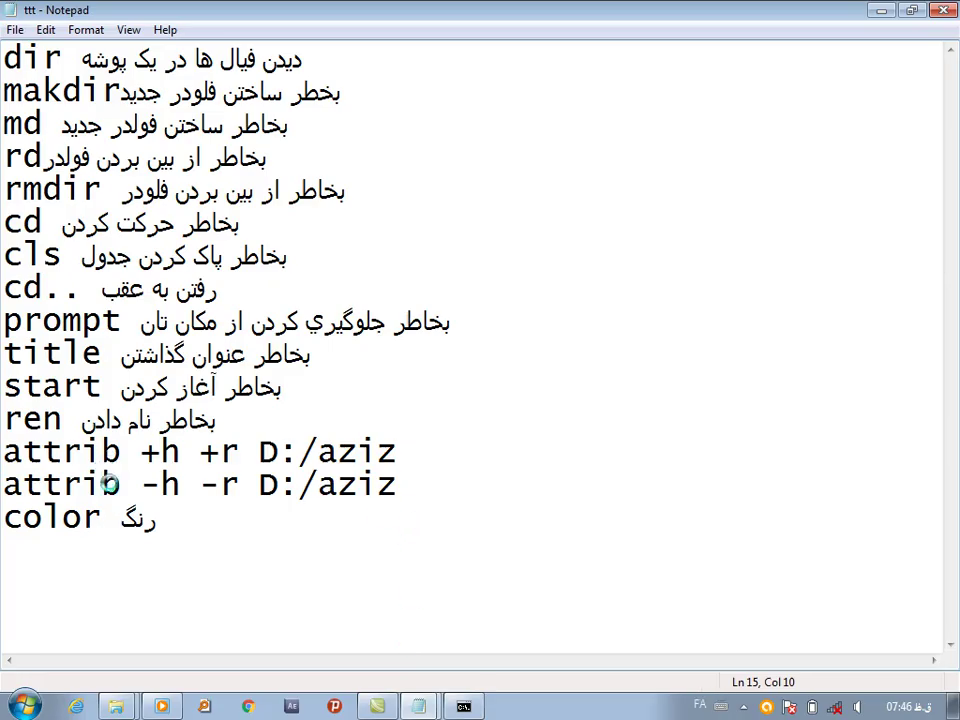
{"action": "left_click", "coordinate": [463, 706]}
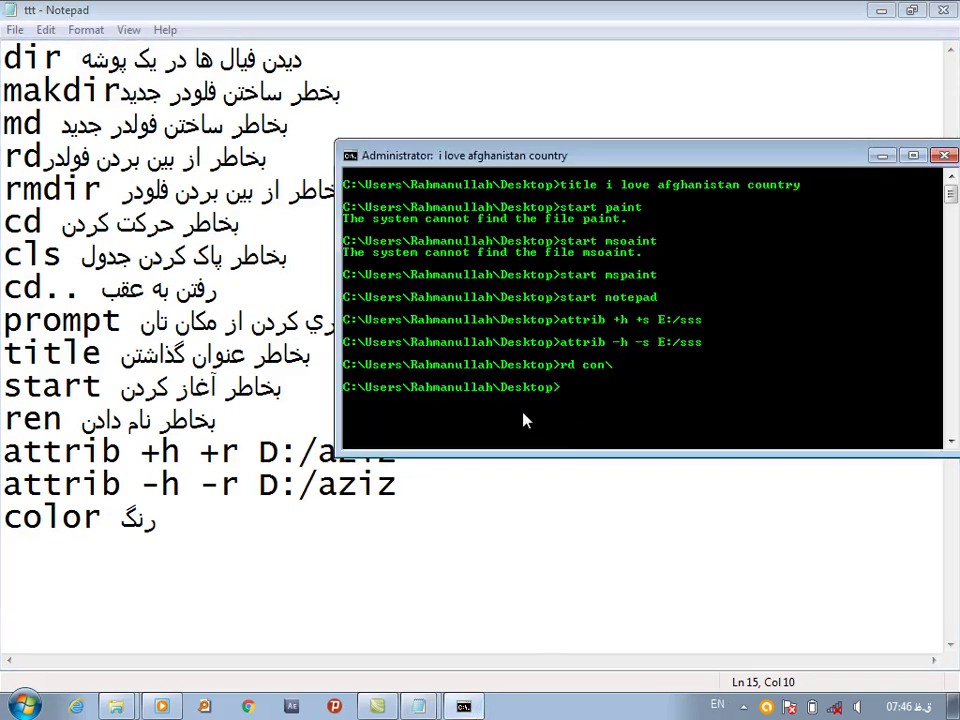
Run 'color 15' and then 'color 12' to change the console colours
{"action": "type", "text": "color 15"}
{"action": "key", "text": "Return"}
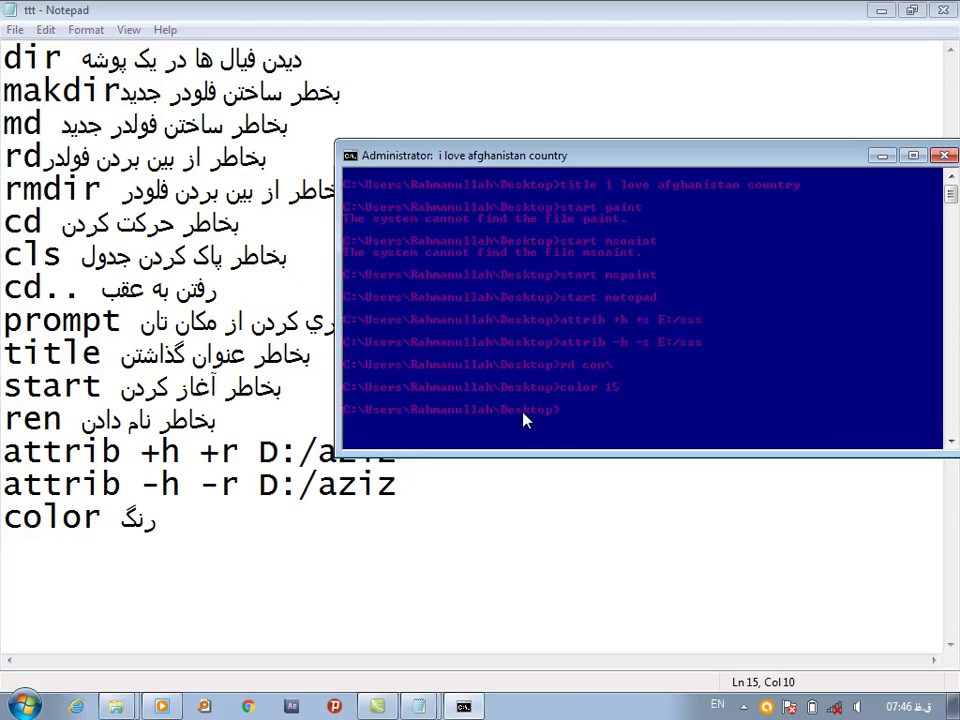
{"action": "type", "text": "color 12"}
{"action": "key", "text": "Return"}
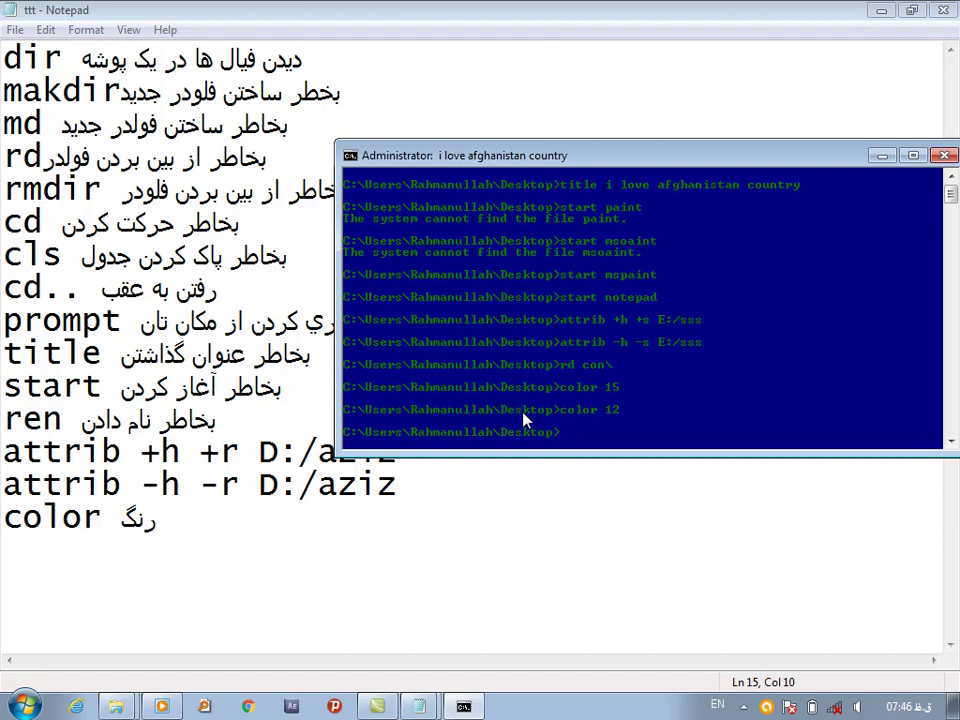